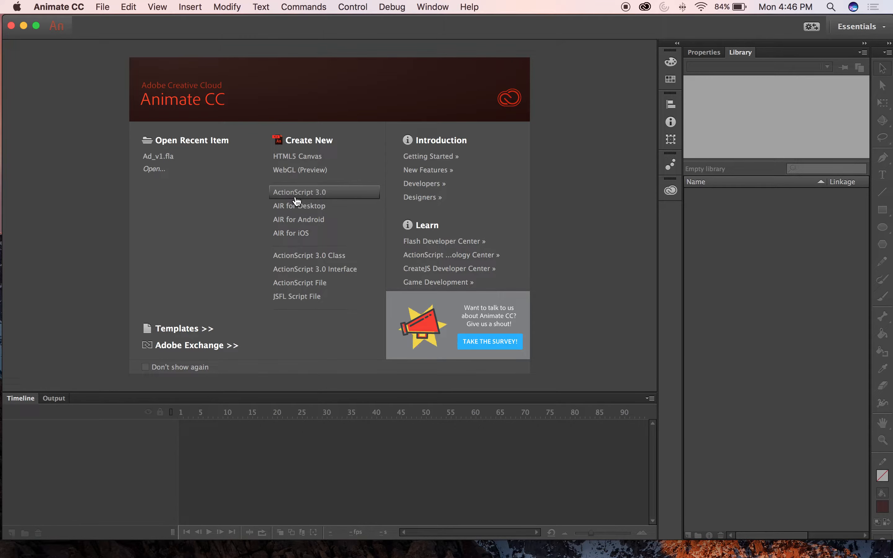
# - Create a new ActionScript 3.0 document and show its document properties
pyautogui.click(322, 191)
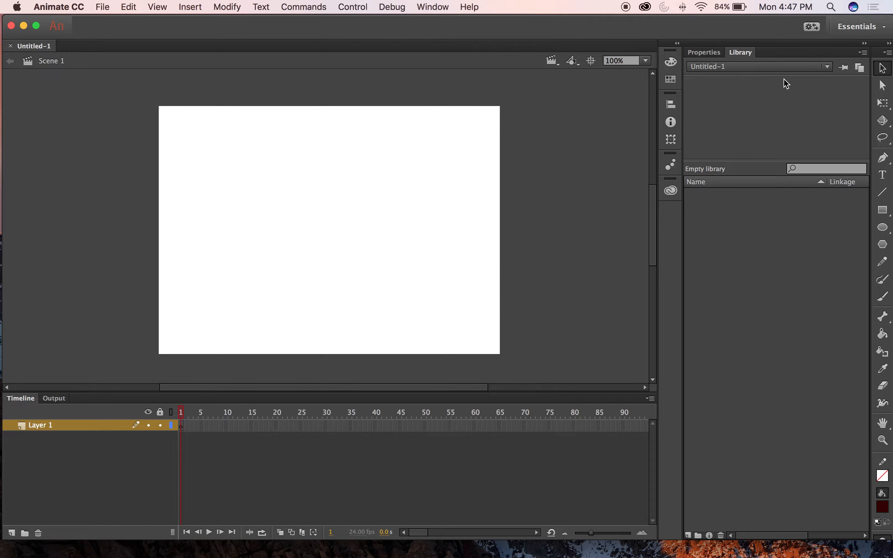
pyautogui.click(704, 59)
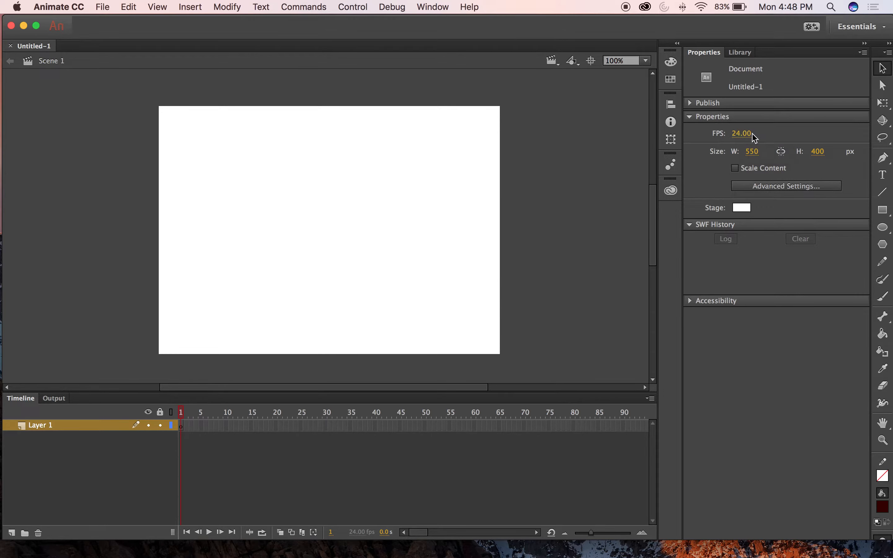
# - Set the document's frame rate to 16 fps
pyautogui.click(737, 135)
pyautogui.write('5')
pyautogui.press('Return')
pyautogui.write('16')
pyautogui.press('Return')
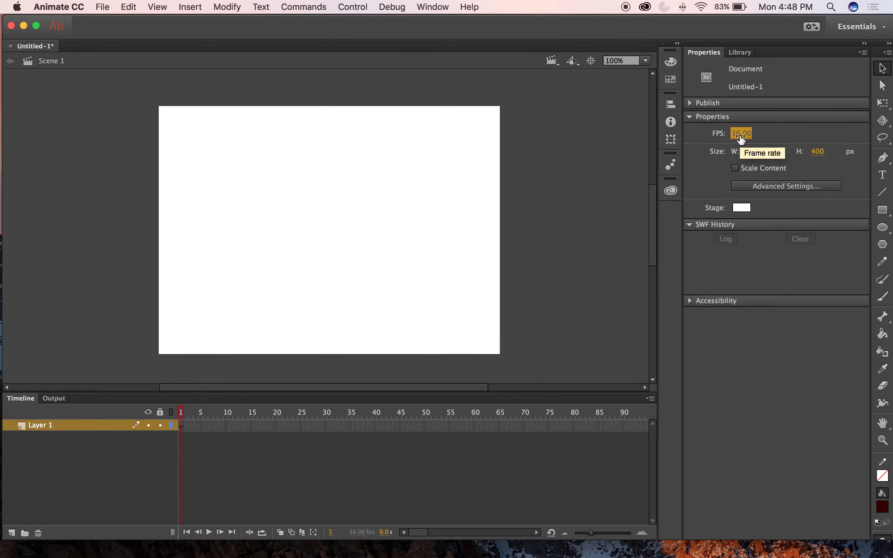
# - Try document frame rates of 10 fps and 12 fps
pyautogui.click(740, 138)
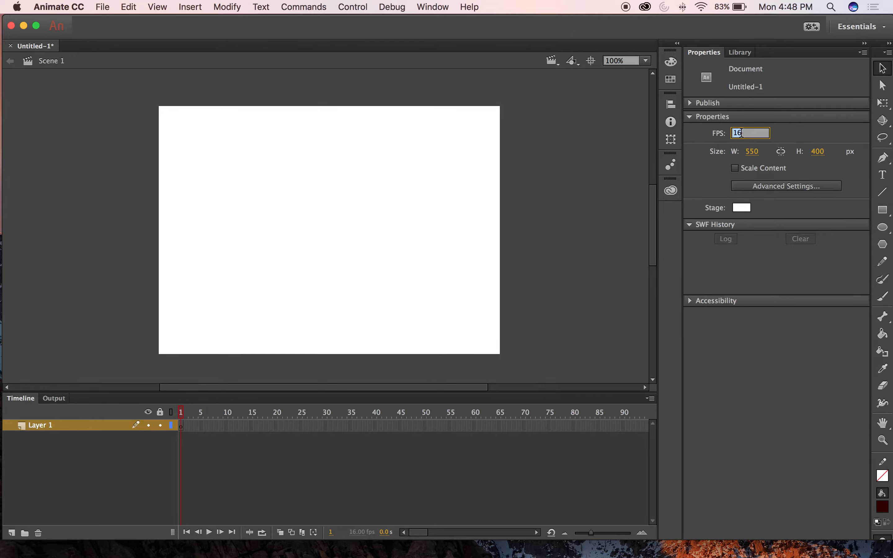
pyautogui.write('10')
pyautogui.press('Return')
pyautogui.click(740, 133)
pyautogui.write('12')
pyautogui.click(700, 141)
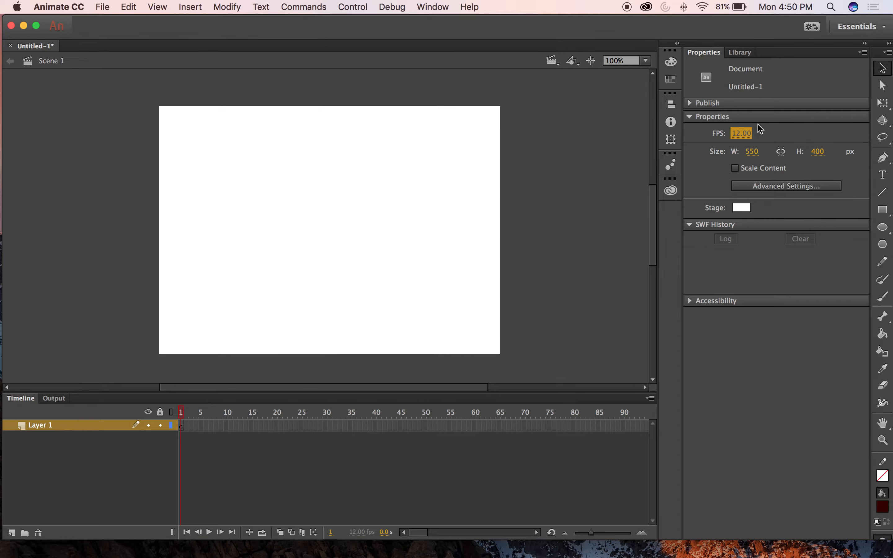
# - Set the document's frame rate to 15 fps
pyautogui.click(744, 133)
pyautogui.click(778, 130)
pyautogui.click(746, 131)
pyautogui.write('15')
pyautogui.press('Return')
# - Make the stage square by setting both its width and height to 500 px
pyautogui.click(753, 153)
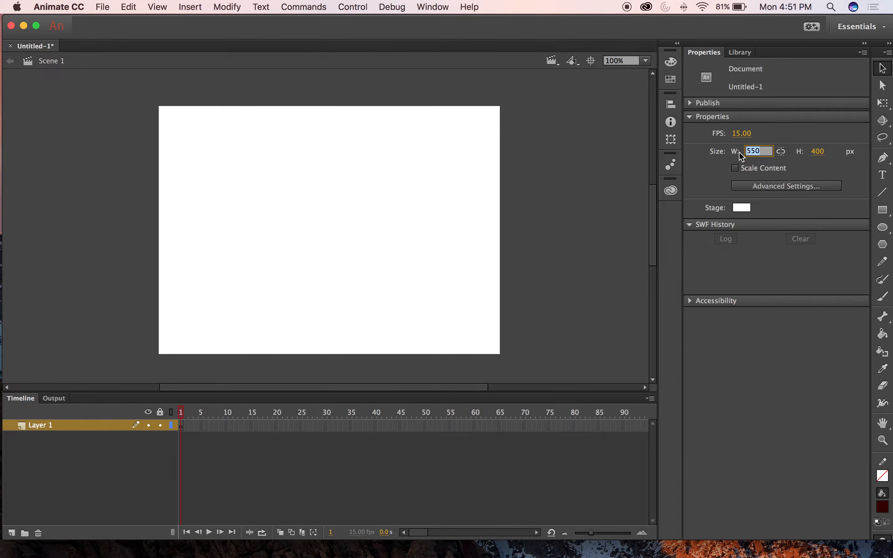
pyautogui.write('500')
pyautogui.click(822, 153)
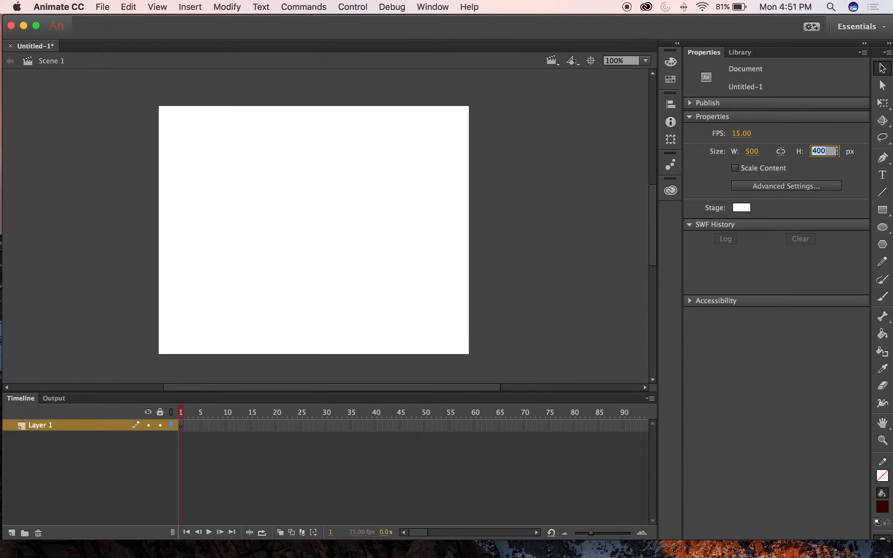
pyautogui.write('500')
pyautogui.press('Return')
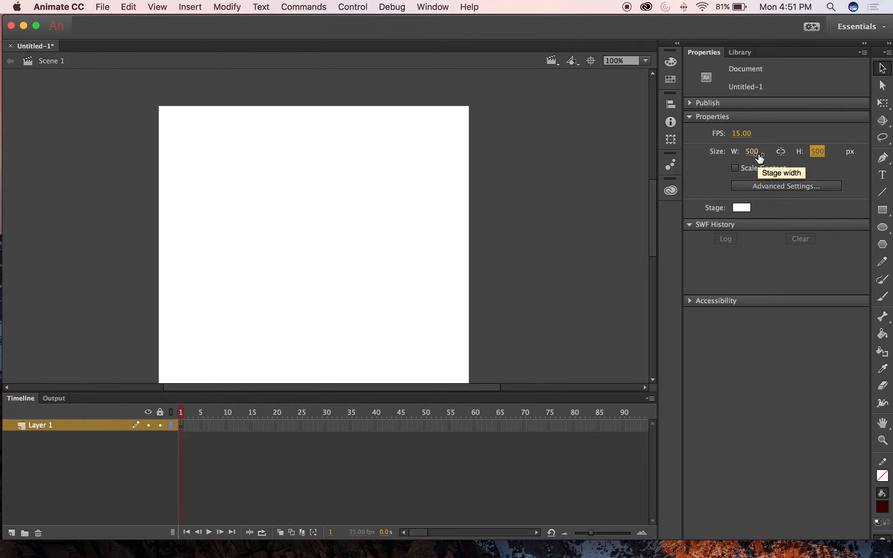
# - Scrub the stage height down to 483 px and restore it to 500 px
pyautogui.moveTo(815, 151)
pyautogui.mouseDown()
pyautogui.moveTo(805, 164)
pyautogui.moveTo(813, 161)
pyautogui.mouseUp()
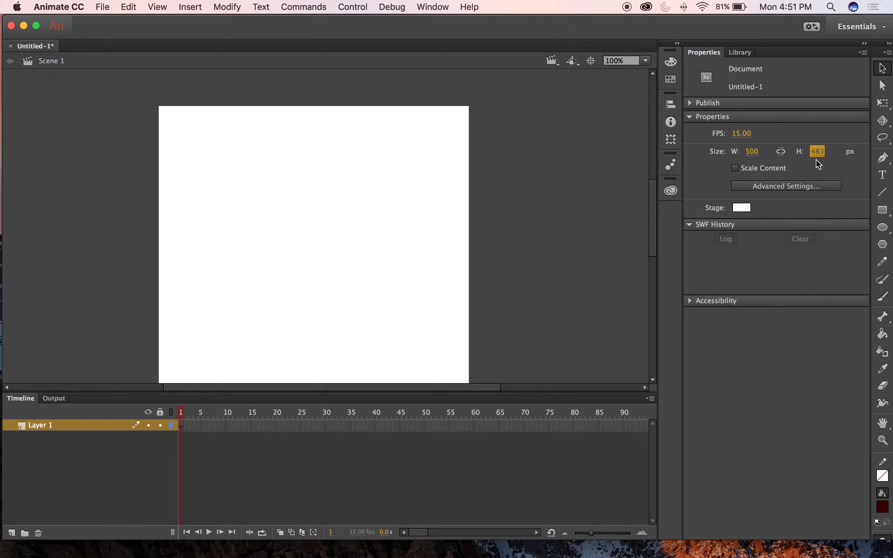
pyautogui.click(817, 151)
pyautogui.write('500')
pyautogui.press('Return')
# - Increase the stage height to 700 px and further to 800 px
pyautogui.click(823, 151)
pyautogui.write('700')
pyautogui.press('Return')
pyautogui.scroll(-3, 564, 196)
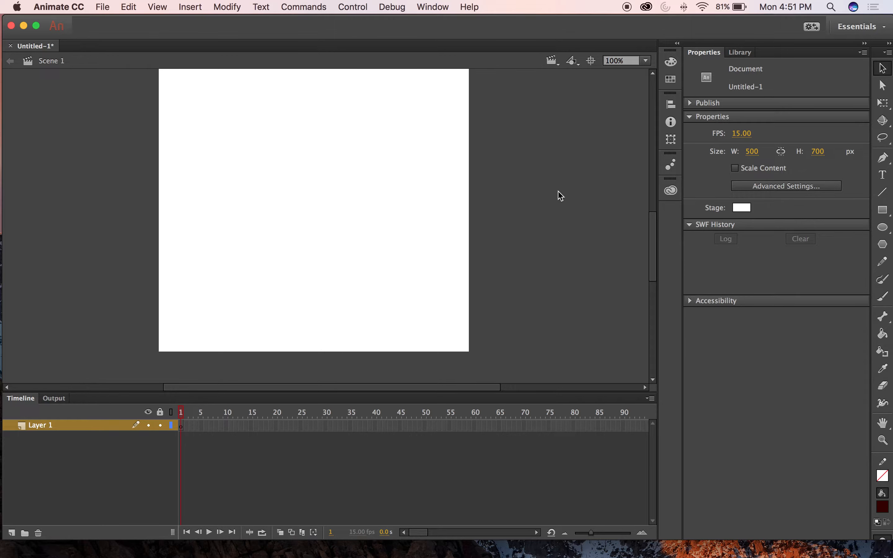
pyautogui.click(819, 151)
pyautogui.write('800')
pyautogui.press('Return')
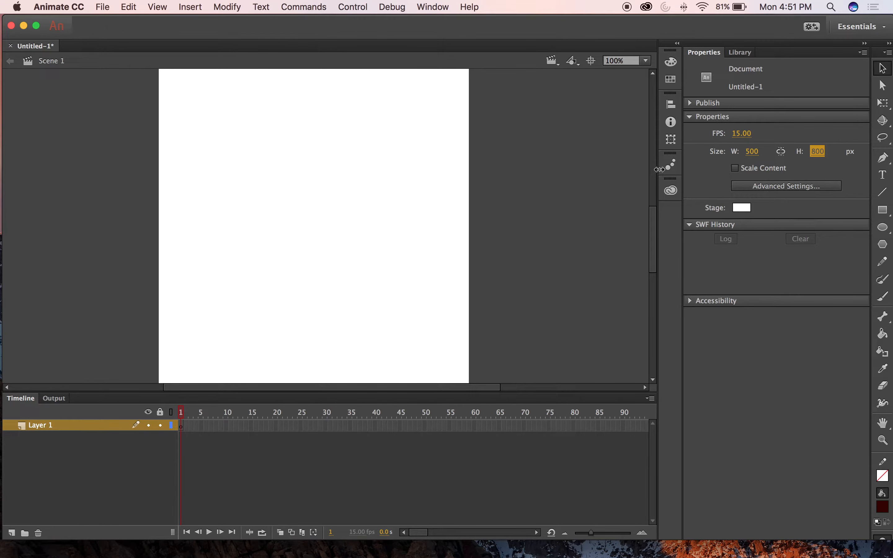
pyautogui.press('super+minus')
pyautogui.click(459, 147)
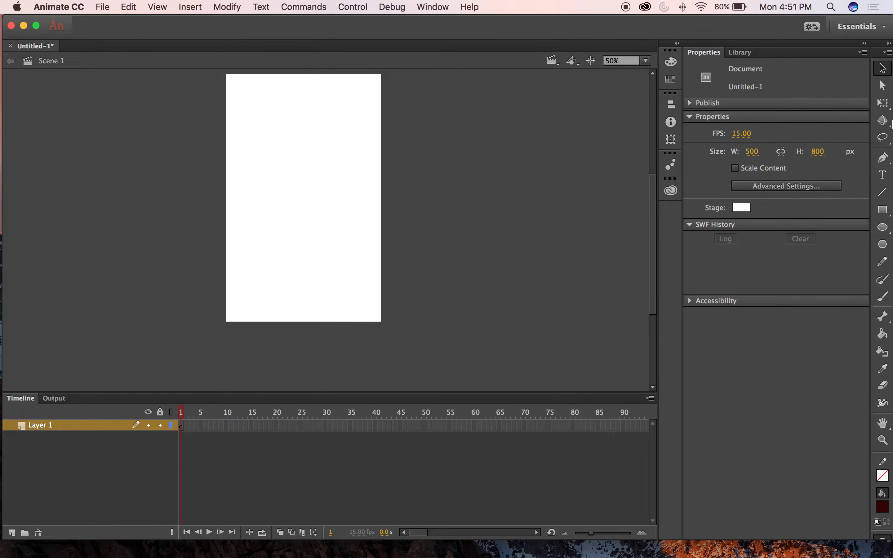
# - Link the stage's width and height values and raise the width to 540 px so the height scales in proportion
pyautogui.click(780, 152)
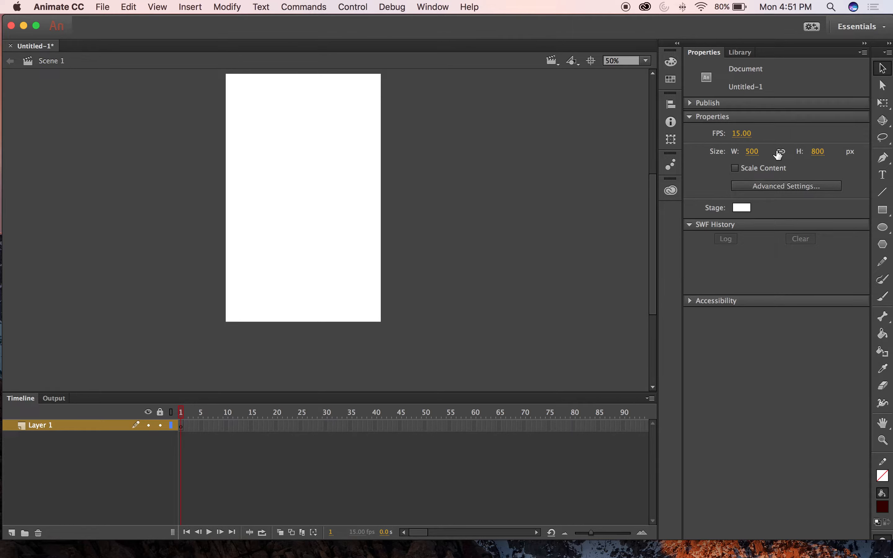
pyautogui.click(753, 152)
pyautogui.hotkey('shift', 'Up')
pyautogui.hotkey('shift', 'Up')
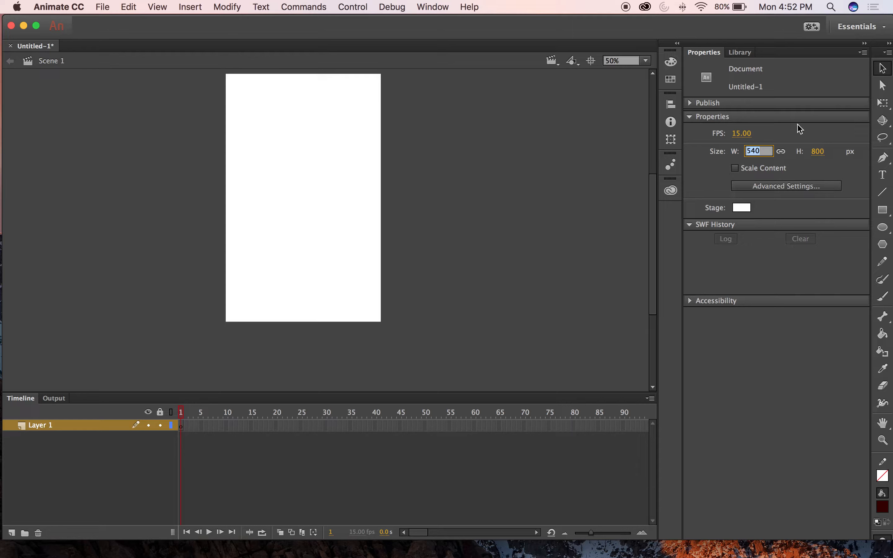
pyautogui.click(474, 176)
pyautogui.scroll(-4, 467, 177)
pyautogui.scroll(3, 468, 177)
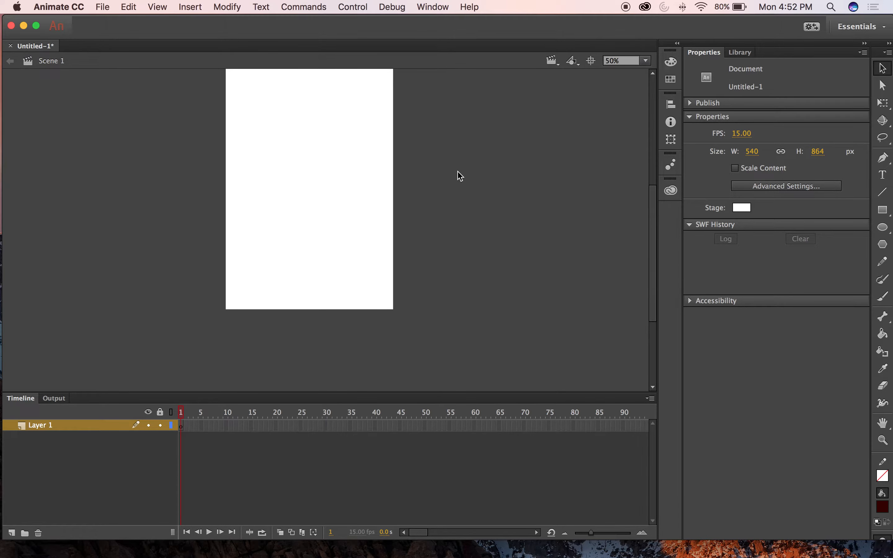
pyautogui.press('space')
pyautogui.moveTo(439, 152); pyautogui.dragTo(457, 211)
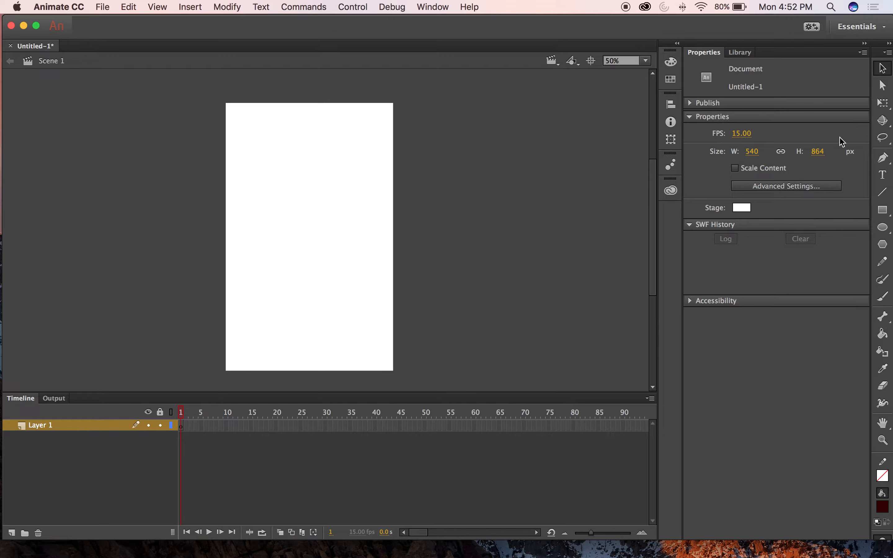
# - Resize the stage to 3 px wide and 80 px high with its dimensions unlinked
pyautogui.click(753, 152)
pyautogui.write('3')
pyautogui.click(823, 151)
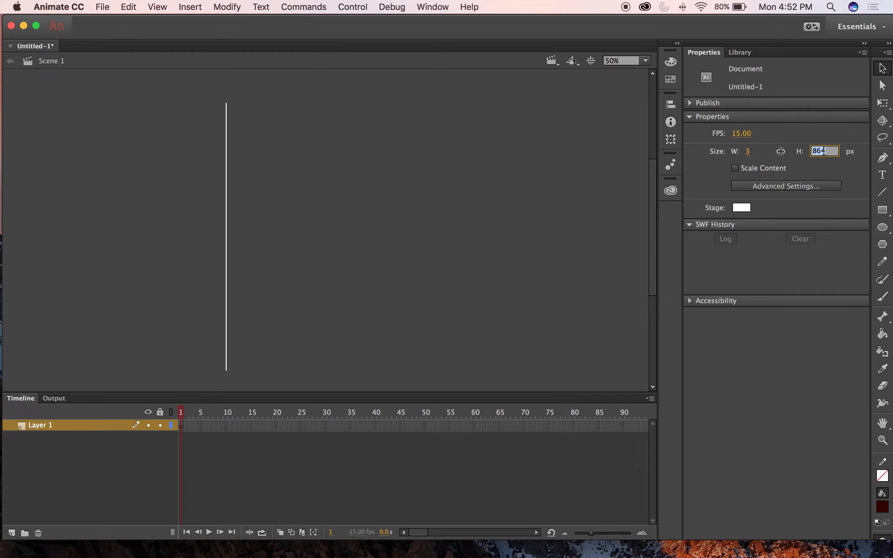
pyautogui.write('80')
pyautogui.press('Return')
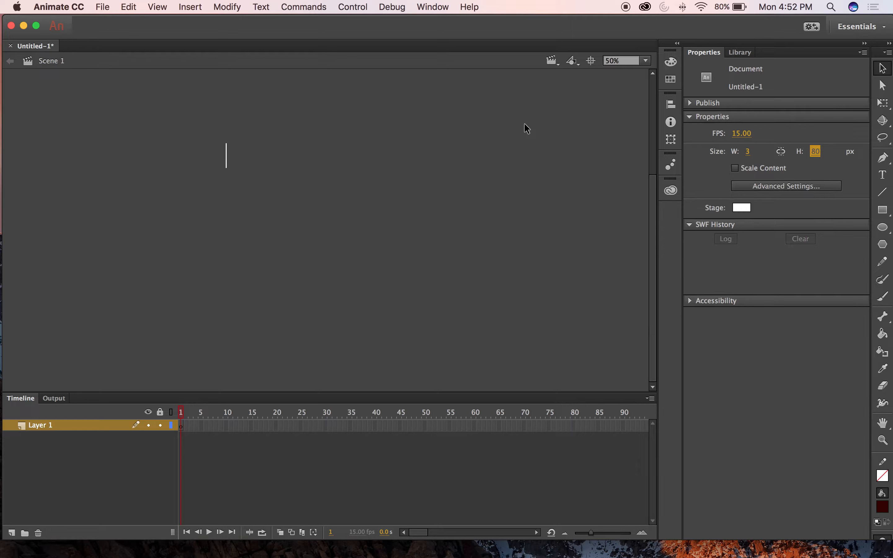
# - Set the stage size to 500 px wide by 500 px high
pyautogui.click(750, 152)
pyautogui.write('500')
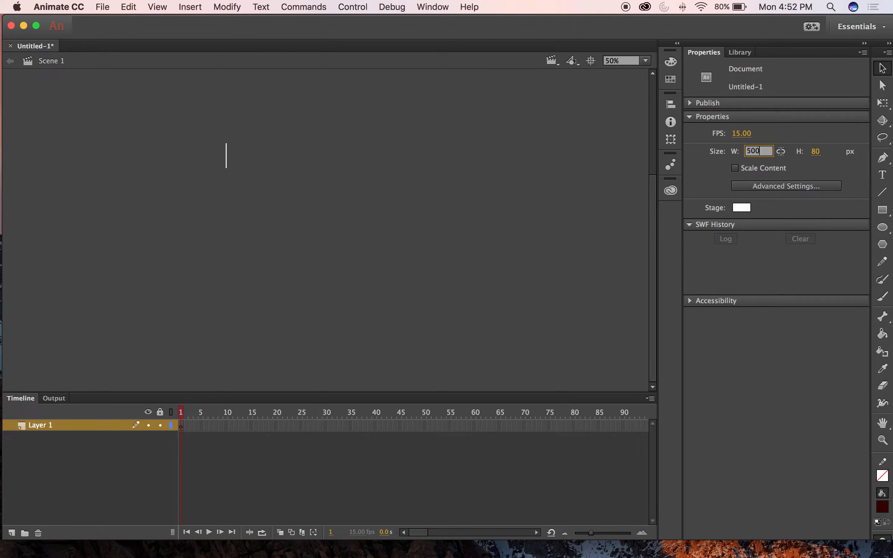
pyautogui.press('Return')
pyautogui.click(817, 153)
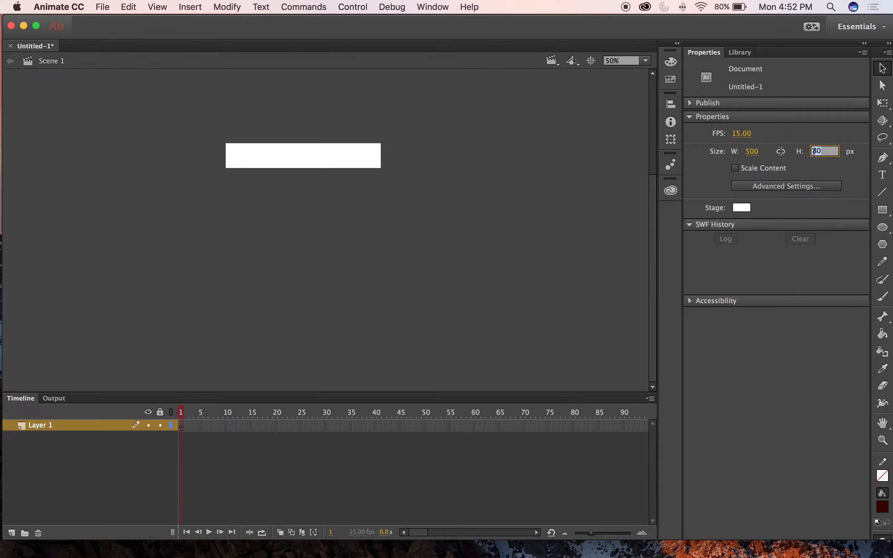
pyautogui.write('500')
pyautogui.press('Return')
pyautogui.click(537, 161)
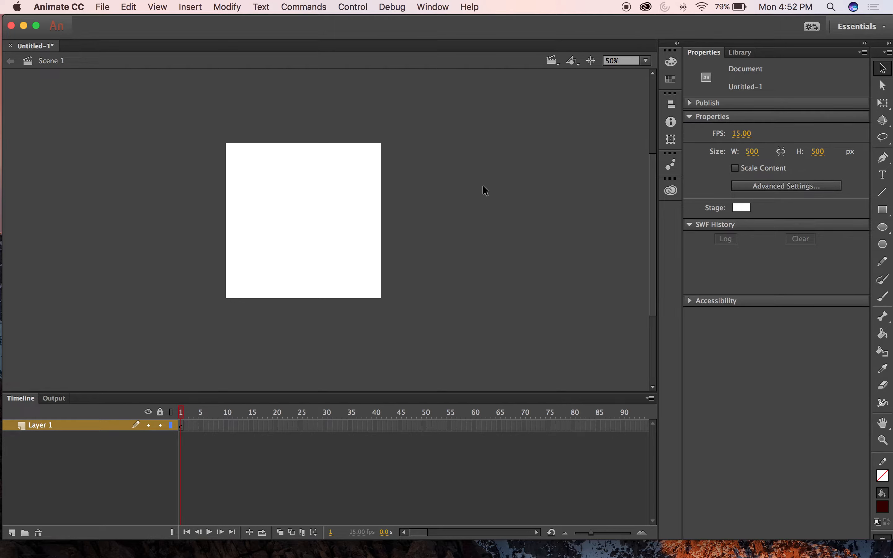
pyautogui.click(691, 102)
pyautogui.click(691, 103)
# - Save the document to the Desktop as an Animate Document named "Animate Demo"
pyautogui.click(102, 6)
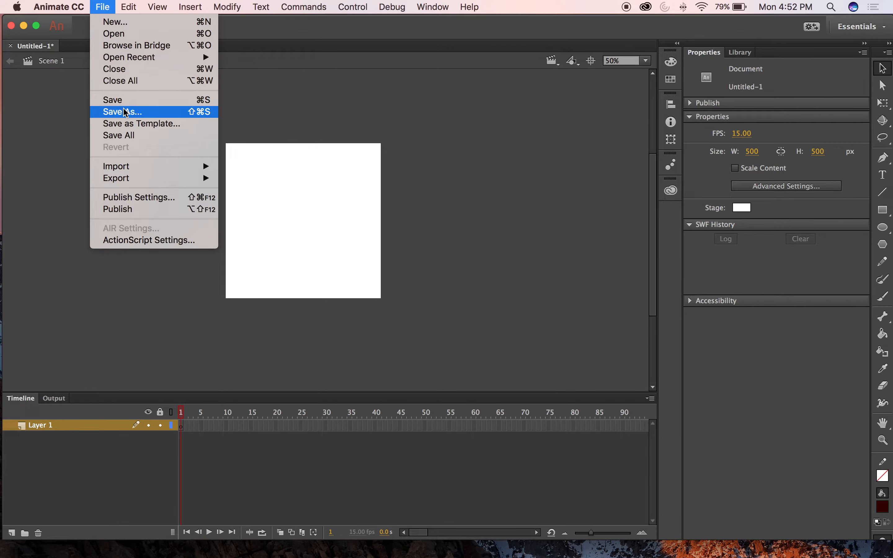
pyautogui.click(147, 112)
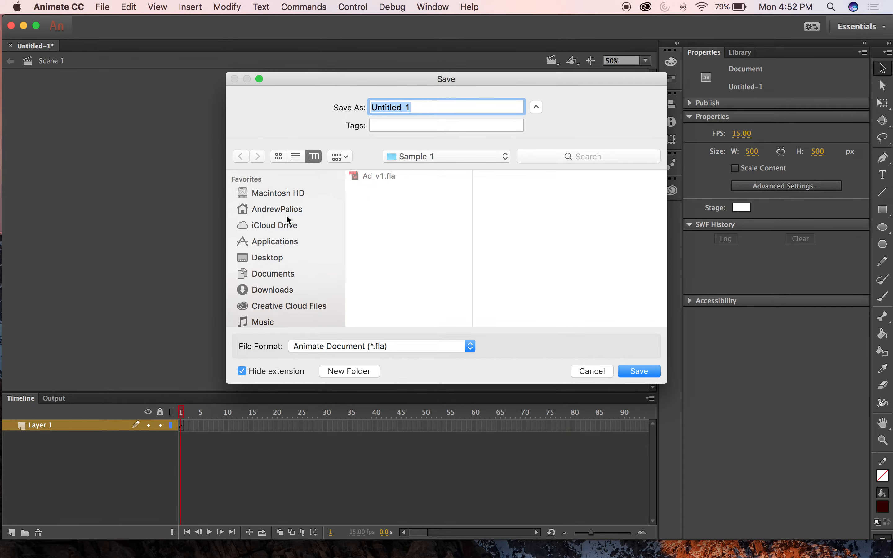
pyautogui.click(270, 258)
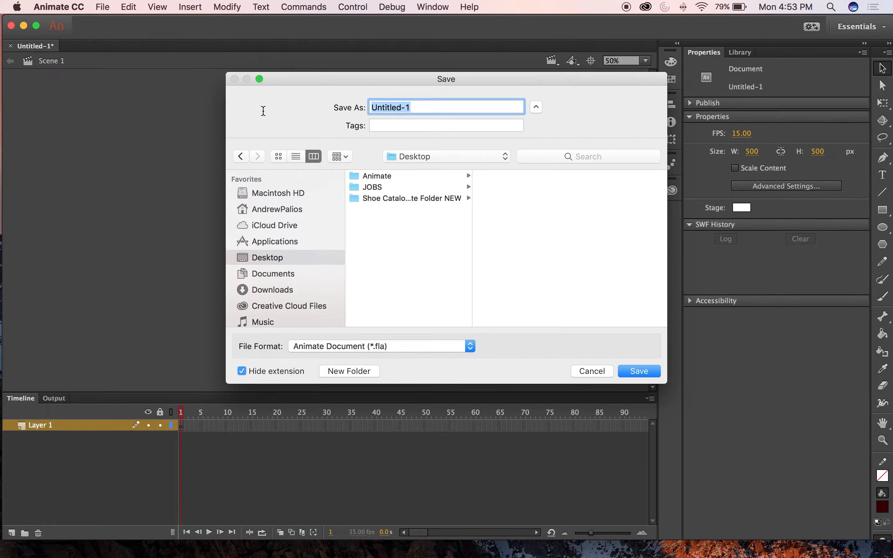
pyautogui.write('Animate Demo')
pyautogui.press('Return')
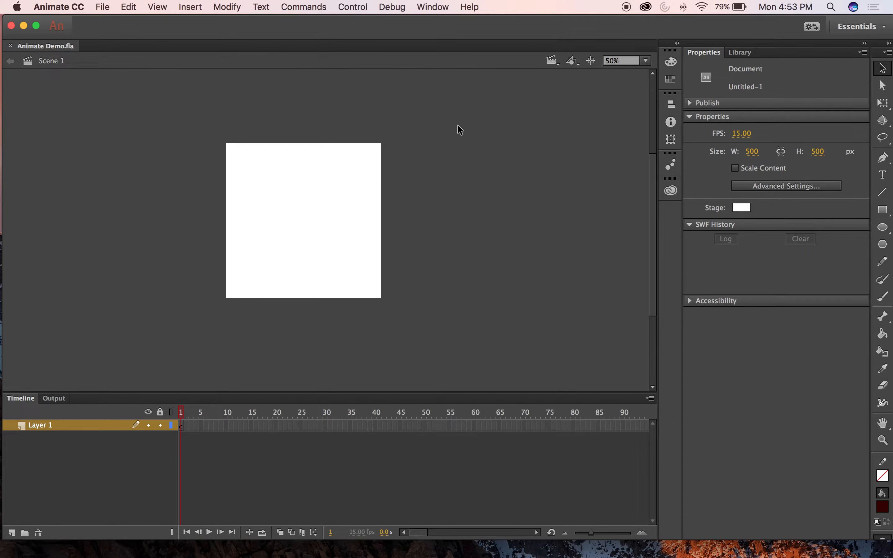
# - Examine the blank stage at several magnifications, including a close-up of one area, and bring the whole stage back into view
pyautogui.press('super+equal')
pyautogui.press('super+minus')
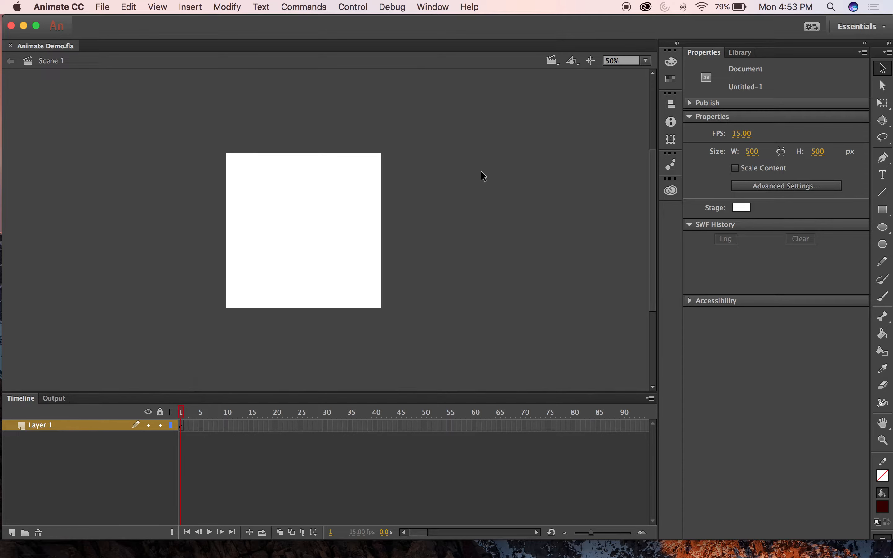
pyautogui.press('super+equal')
pyautogui.press('super+minus')
pyautogui.press('super+equal')
pyautogui.press('super+equal')
pyautogui.press('super+minus')
pyautogui.press('super+minus')
pyautogui.press('super+space')
pyautogui.moveTo(275, 201); pyautogui.dragTo(410, 297)
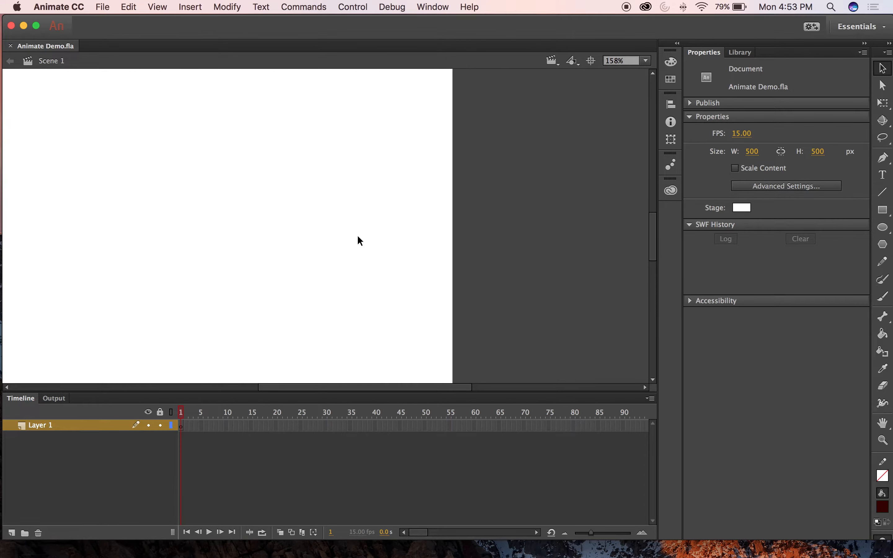
pyautogui.press('super+minus')
pyautogui.press('super+minus')
pyautogui.press('super+equal')
pyautogui.press('space')
pyautogui.moveTo(330, 217); pyautogui.dragTo(395, 222)
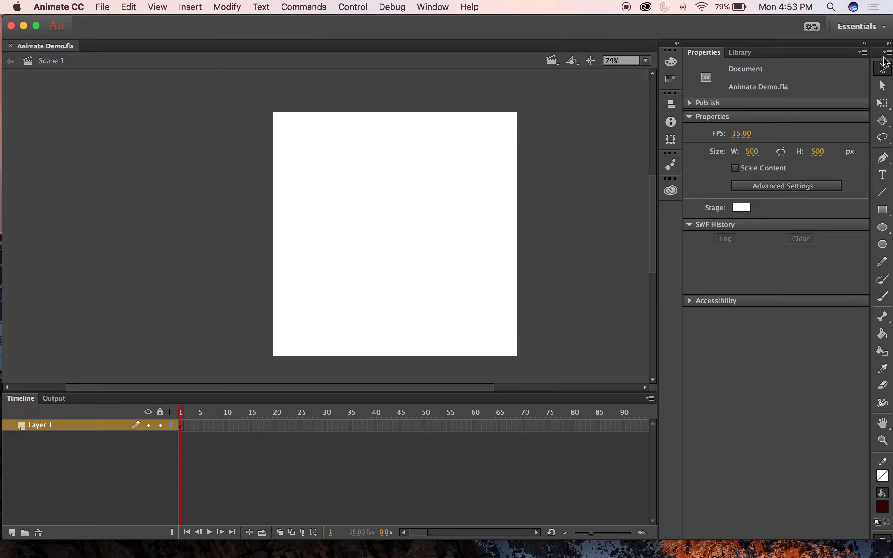
# - Dock the Tools panel along the left edge of the workspace and narrow it to a single column
pyautogui.moveTo(885, 61); pyautogui.dragTo(11, 52)
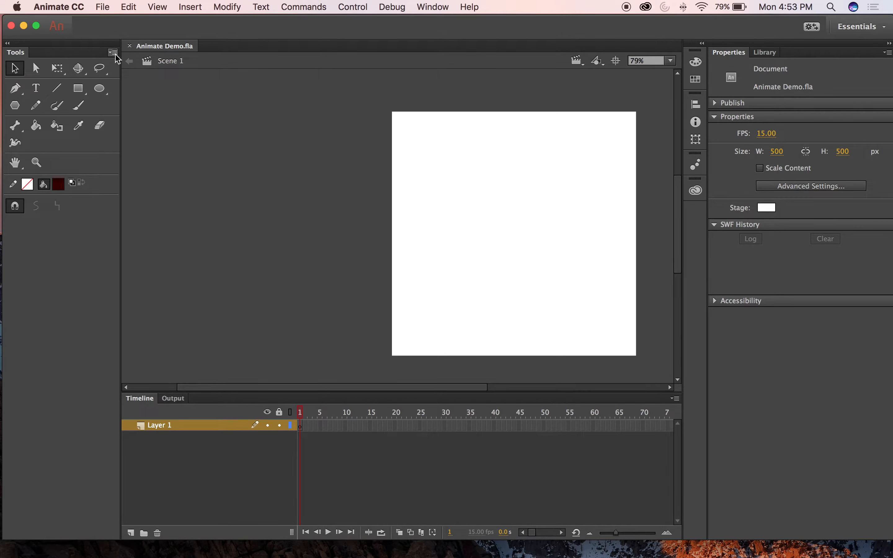
pyautogui.moveTo(120, 50); pyautogui.dragTo(25, 49)
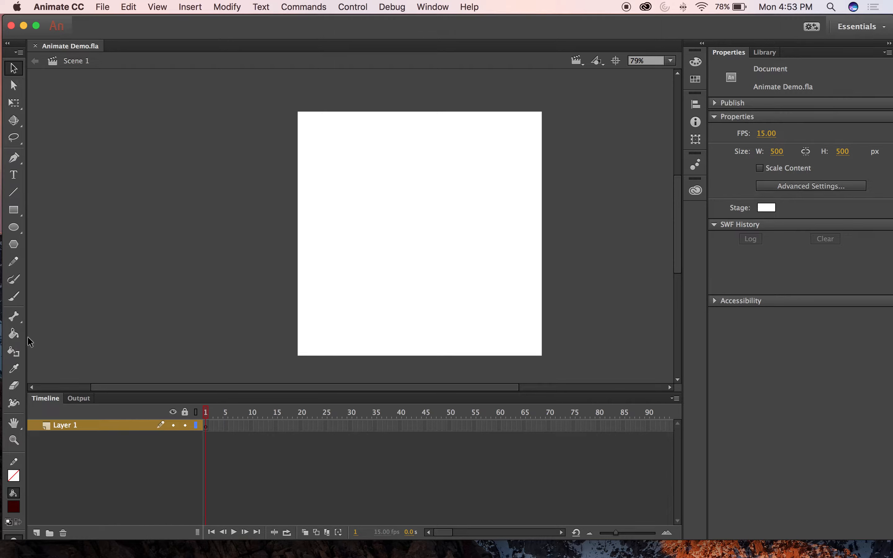
# - Look over the Subselection tool, the Lasso tool variants and the default colour swatches
pyautogui.click(18, 86)
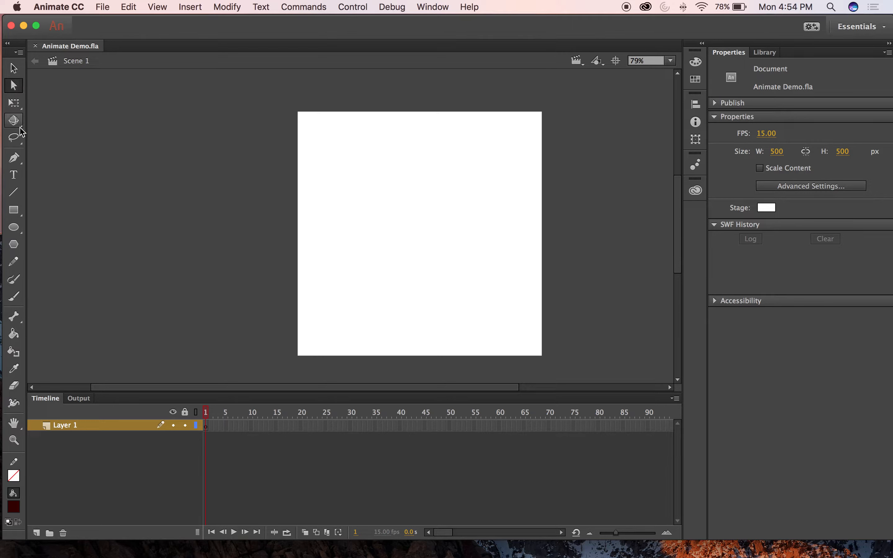
pyautogui.click(18, 140)
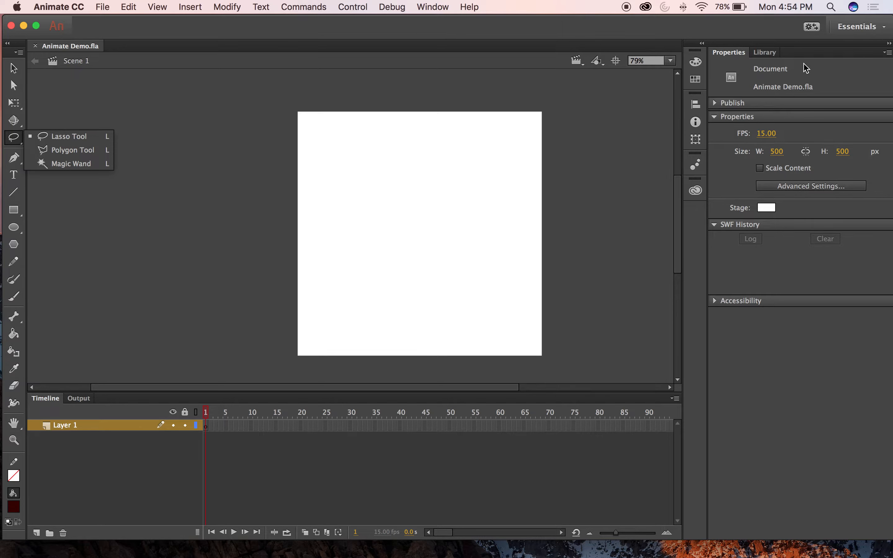
pyautogui.moveTo(708, 63); pyautogui.dragTo(794, 63)
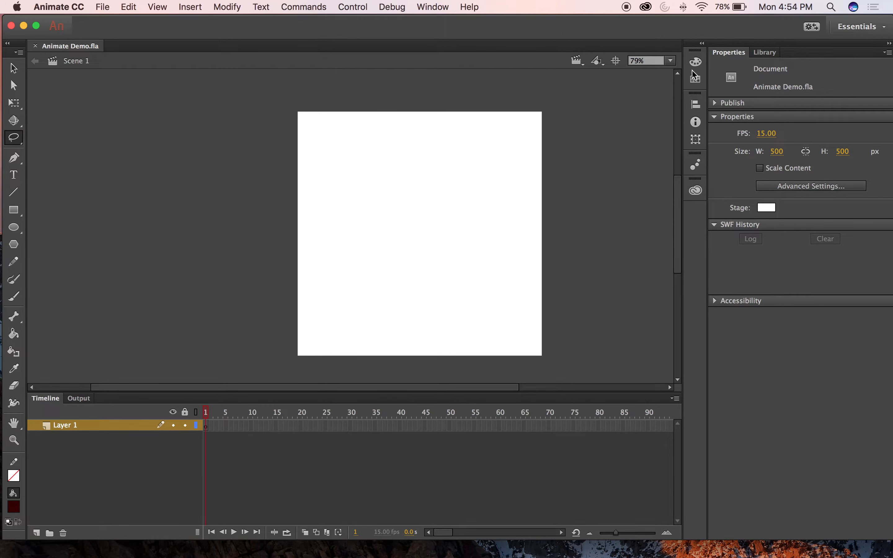
pyautogui.click(695, 79)
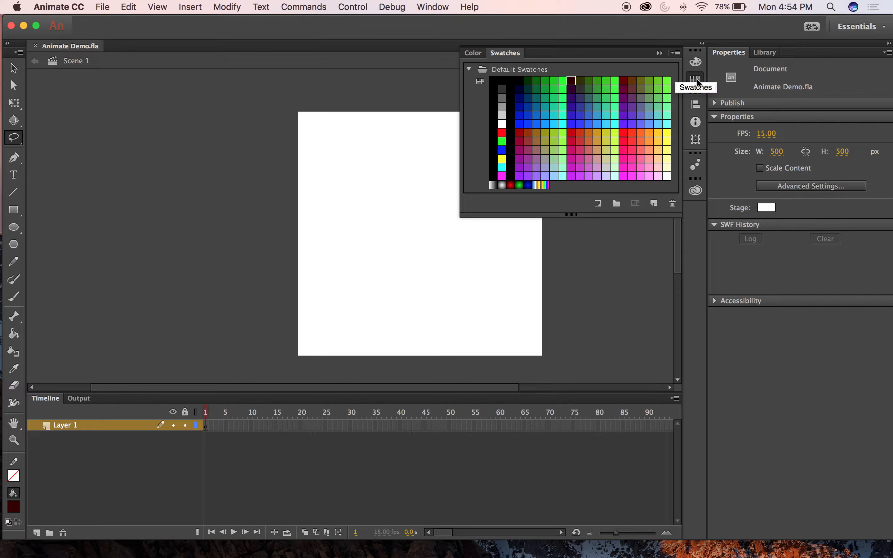
pyautogui.click(697, 80)
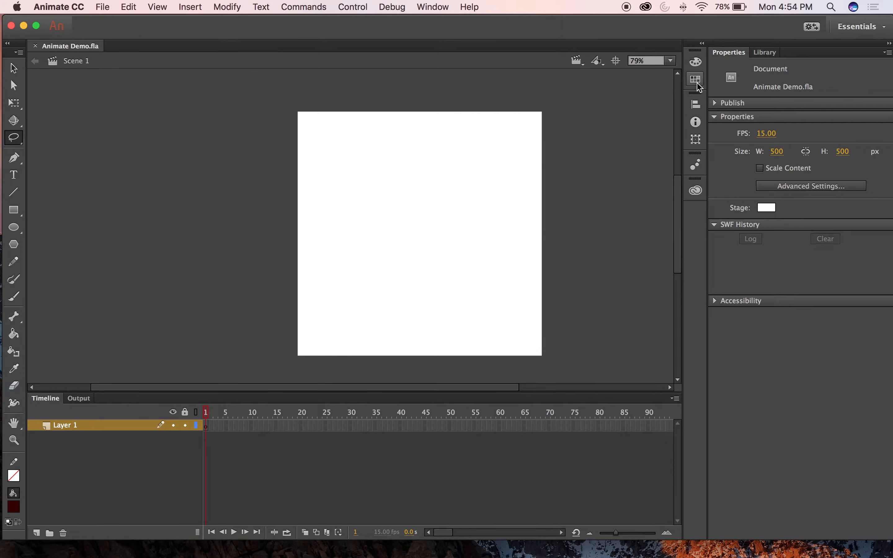
# - Add the dark red #330000 to the swatches and mix a blue fill colour with R 3, G 3 and B 255
pyautogui.click(697, 62)
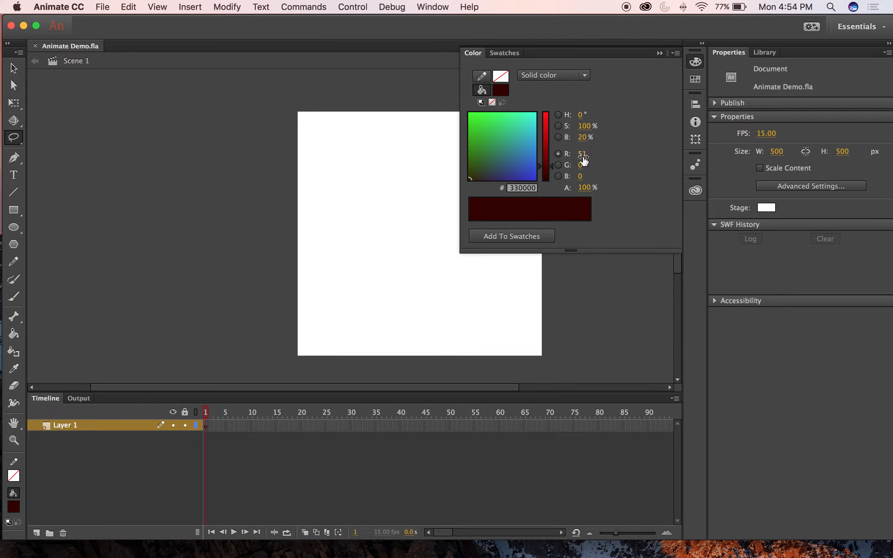
pyautogui.click(520, 239)
pyautogui.moveTo(582, 153); pyautogui.dragTo(646, 167)
pyautogui.click(590, 154)
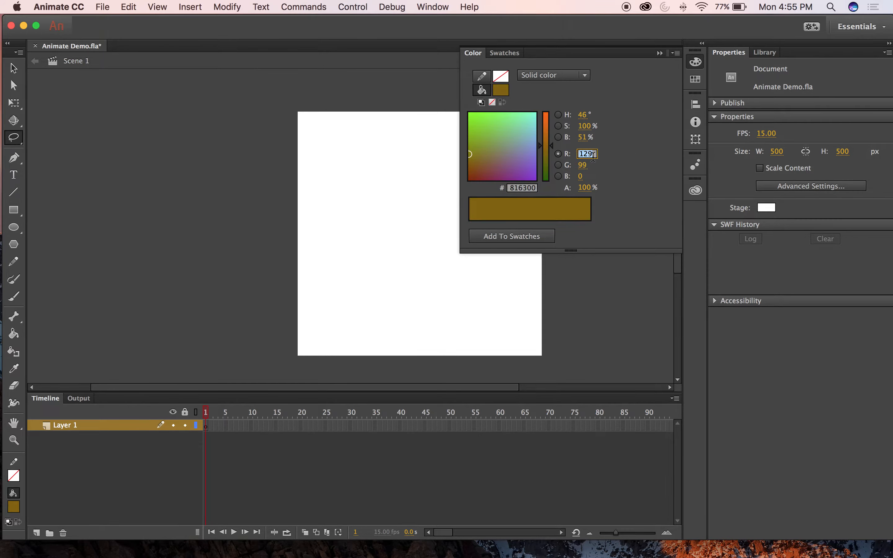
pyautogui.write('3')
pyautogui.press('Tab')
pyautogui.write('3')
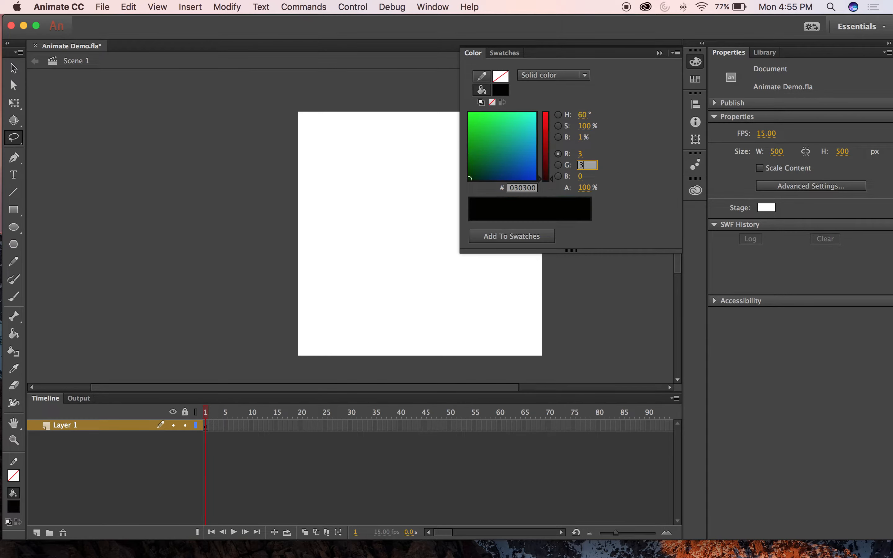
pyautogui.press('Tab')
pyautogui.write('255')
pyautogui.press('Return')
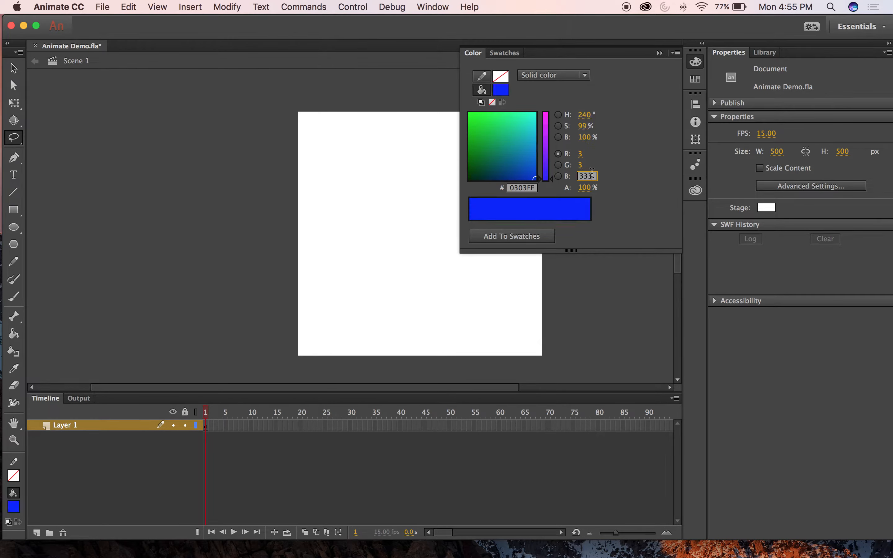
# - Set the blue fill's green value to 57 and fine-tune it to 60, keeping B at 255 and alpha at 100%
pyautogui.click(584, 165)
pyautogui.write('57')
pyautogui.press('Return')
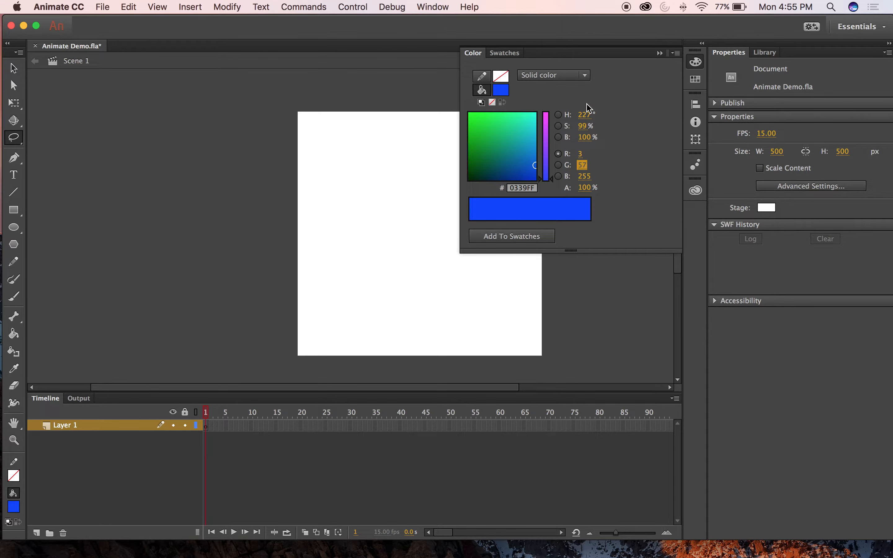
pyautogui.moveTo(584, 165); pyautogui.dragTo(587, 166)
pyautogui.click(588, 176)
pyautogui.press('Return')
pyautogui.click(587, 188)
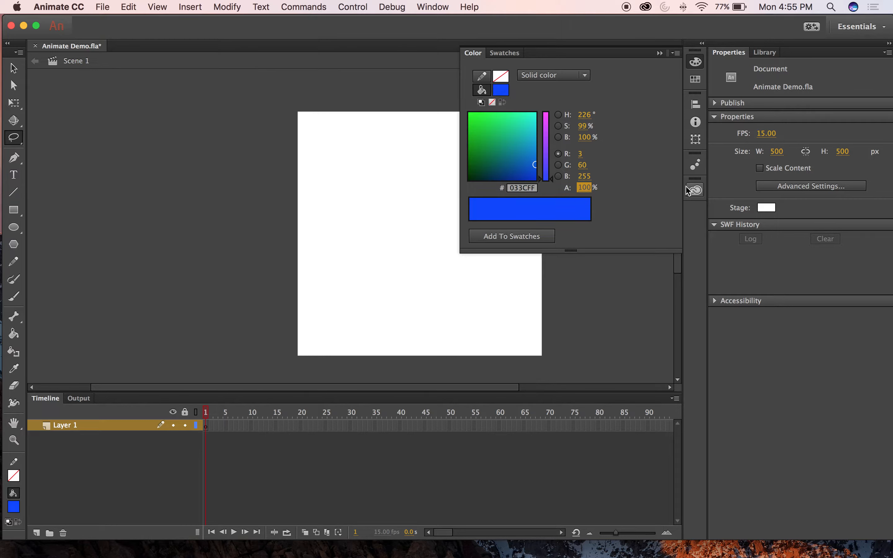
pyautogui.click(660, 53)
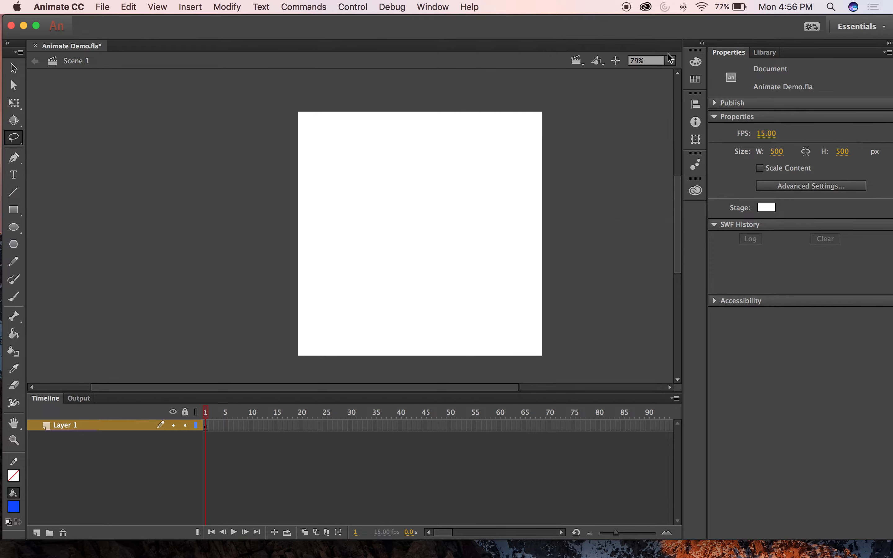
# - Add the current blue fill as a new swatch in Default Swatches and look over the Color and Swatches panels
pyautogui.click(696, 79)
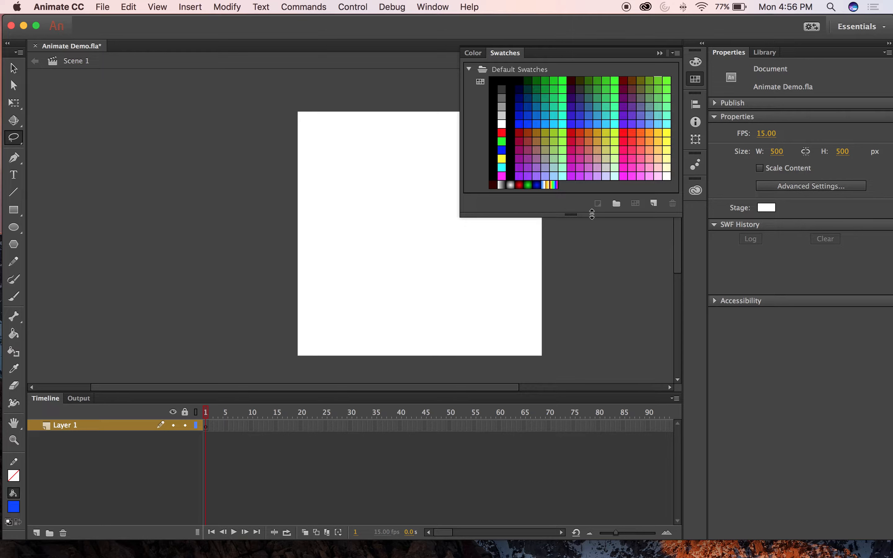
pyautogui.click(654, 204)
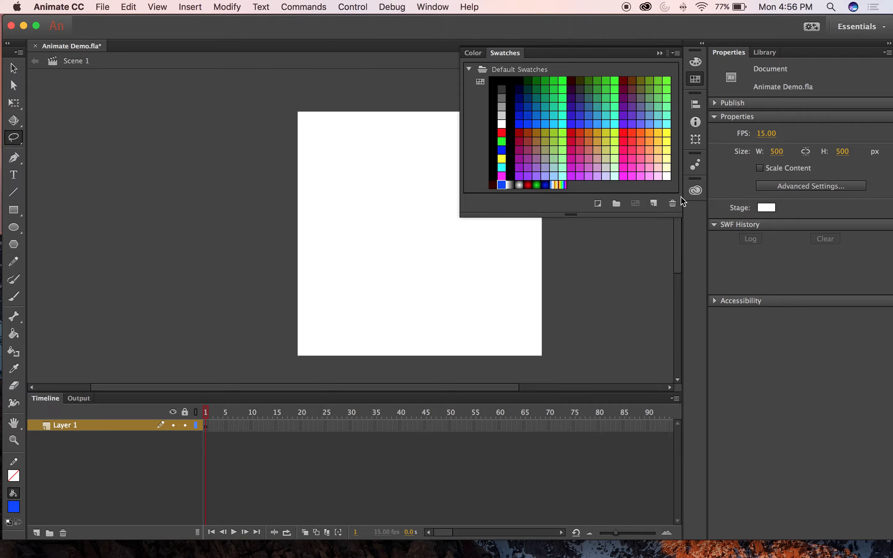
pyautogui.click(695, 62)
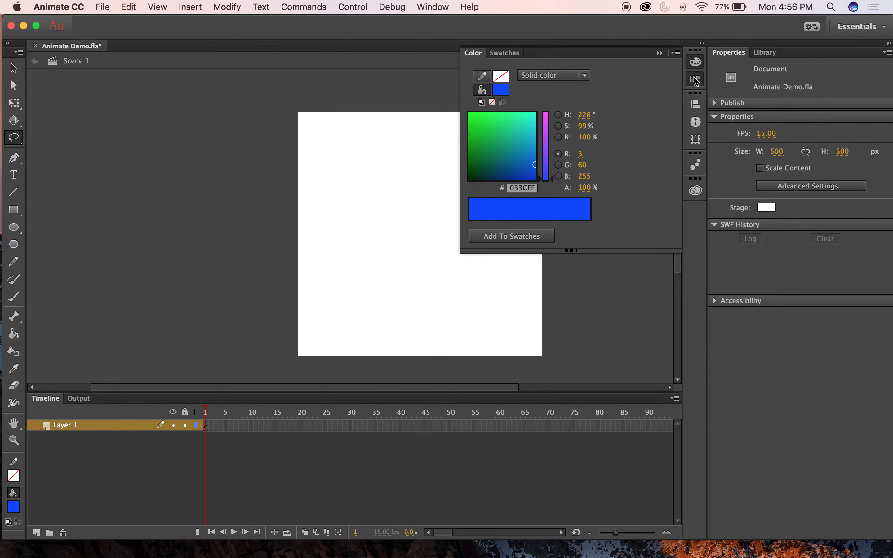
pyautogui.click(697, 62)
pyautogui.click(698, 62)
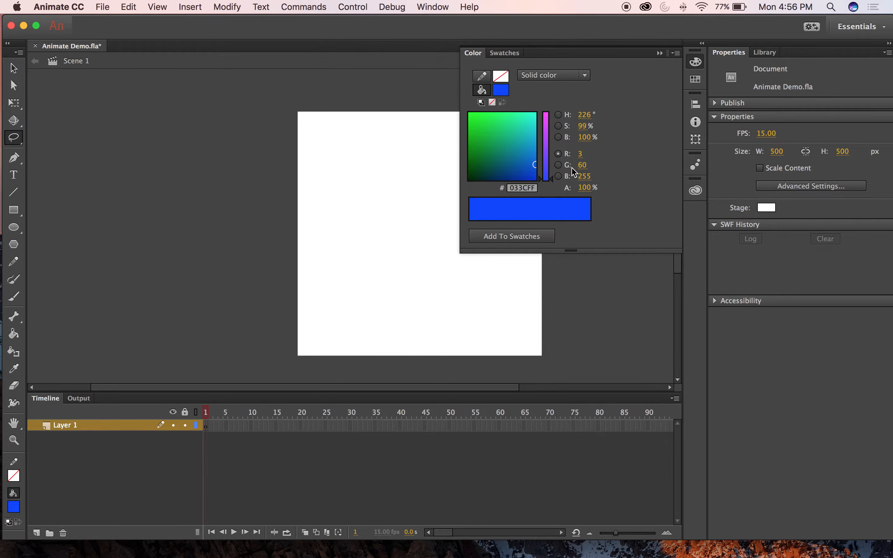
pyautogui.click(697, 81)
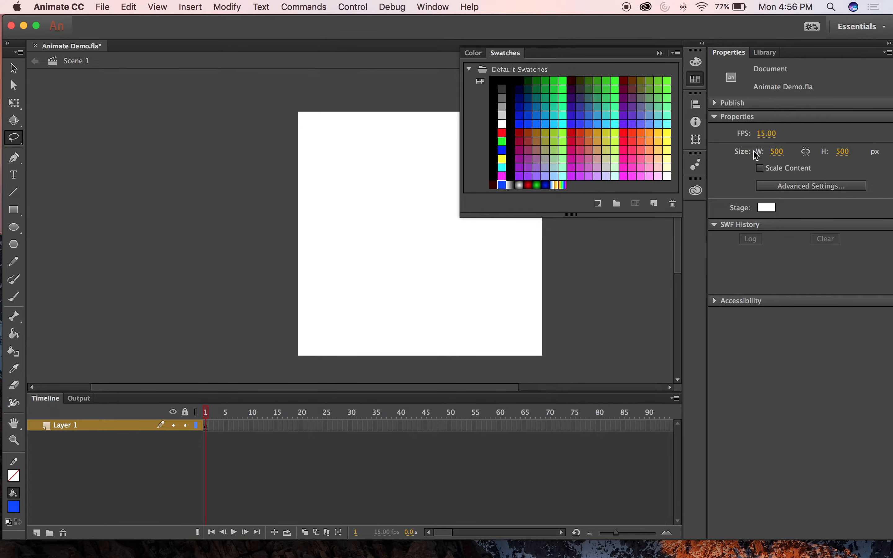
pyautogui.click(660, 53)
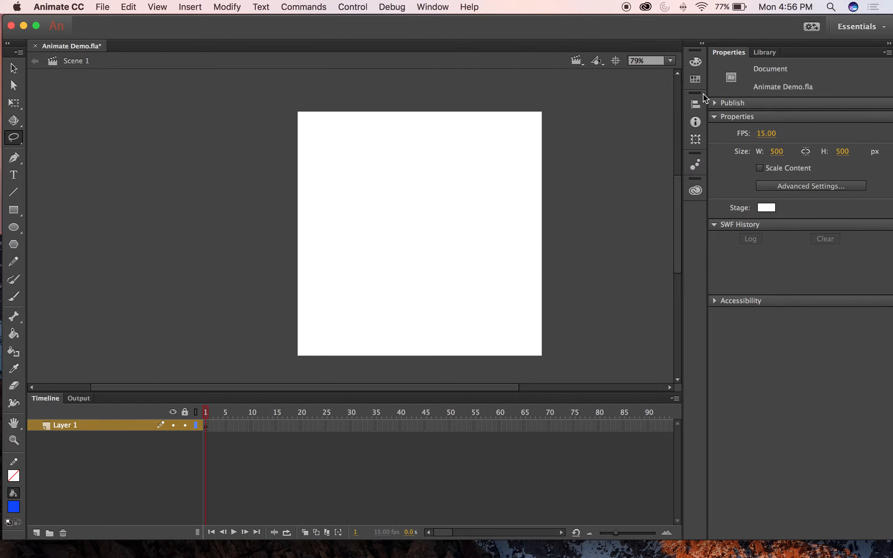
# - Look over the Align, Transform and Info panels and the document library, and return to the document properties with the Selection tool active
pyautogui.click(697, 109)
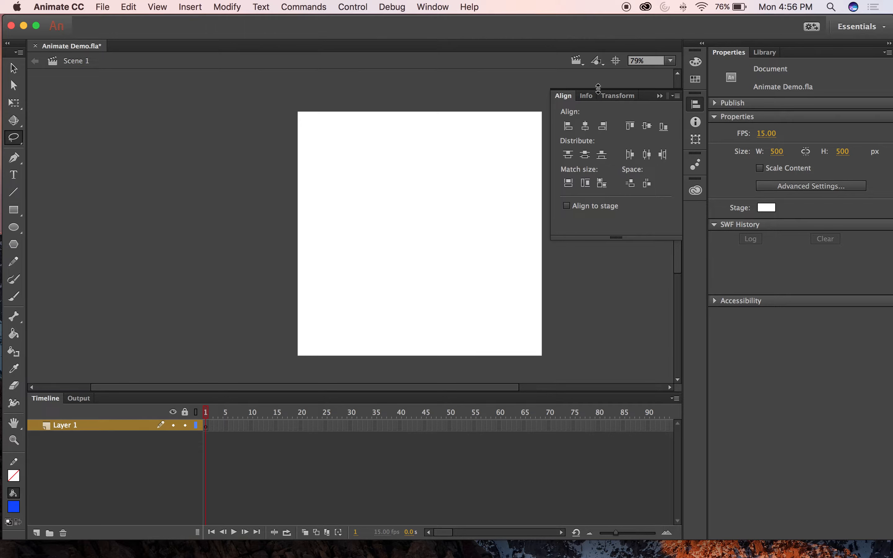
pyautogui.click(613, 97)
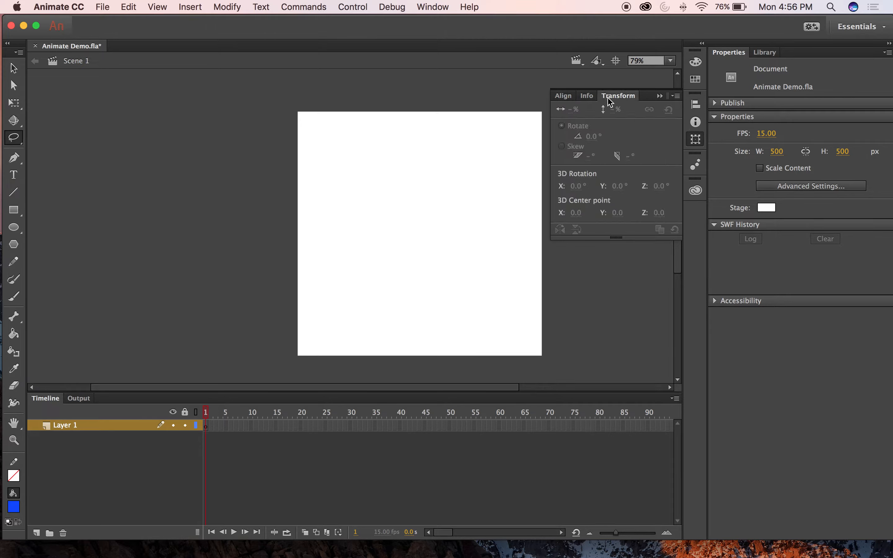
pyautogui.click(587, 96)
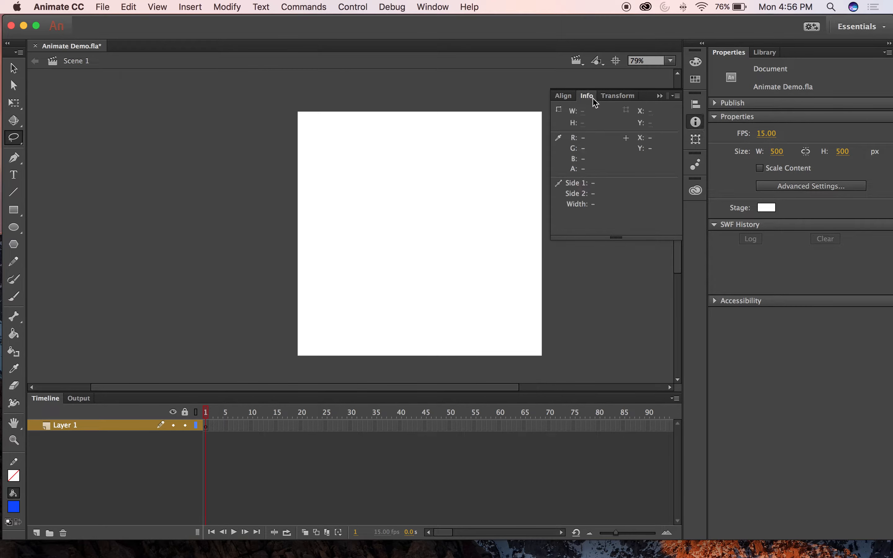
pyautogui.click(565, 96)
pyautogui.click(660, 96)
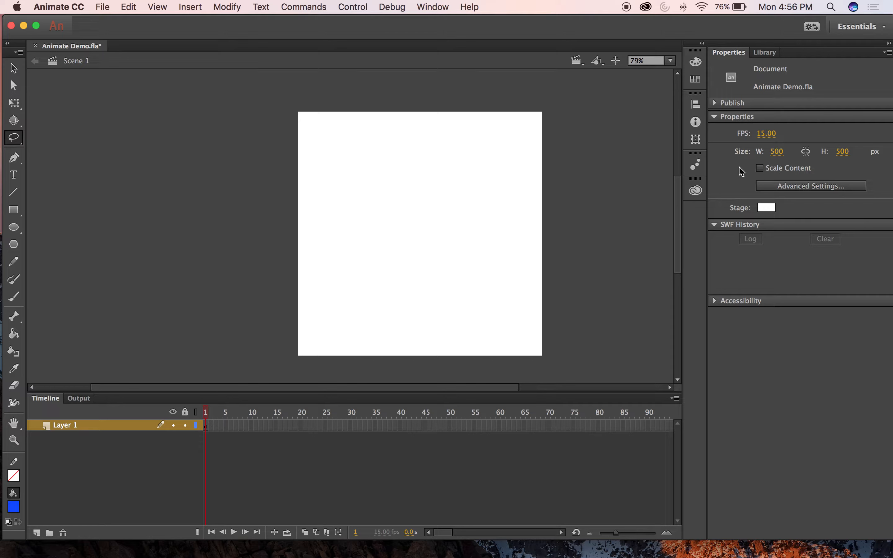
pyautogui.click(766, 54)
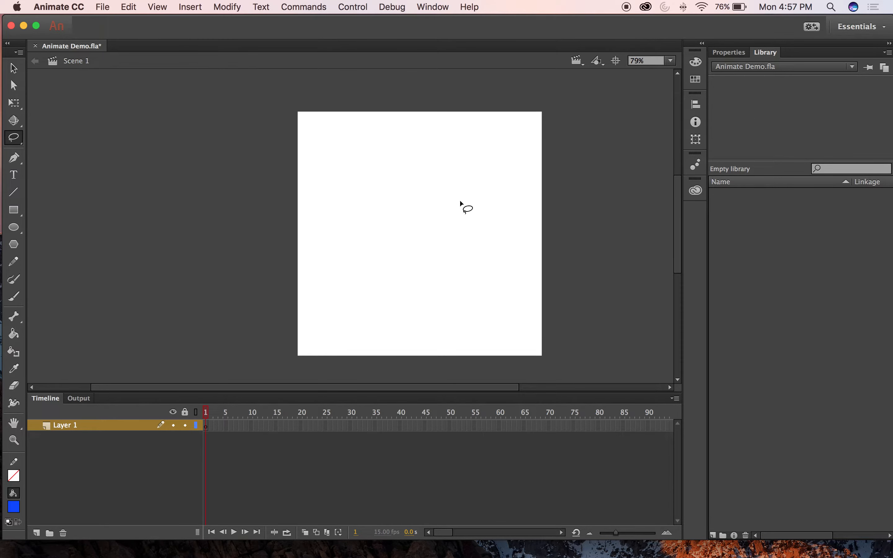
pyautogui.click(12, 70)
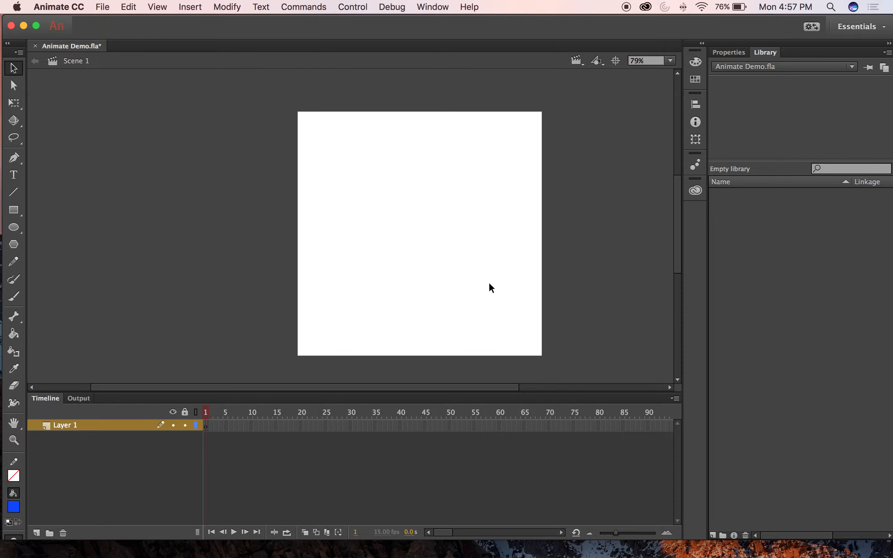
pyautogui.click(729, 52)
pyautogui.click(66, 426)
pyautogui.doubleClick(67, 427)
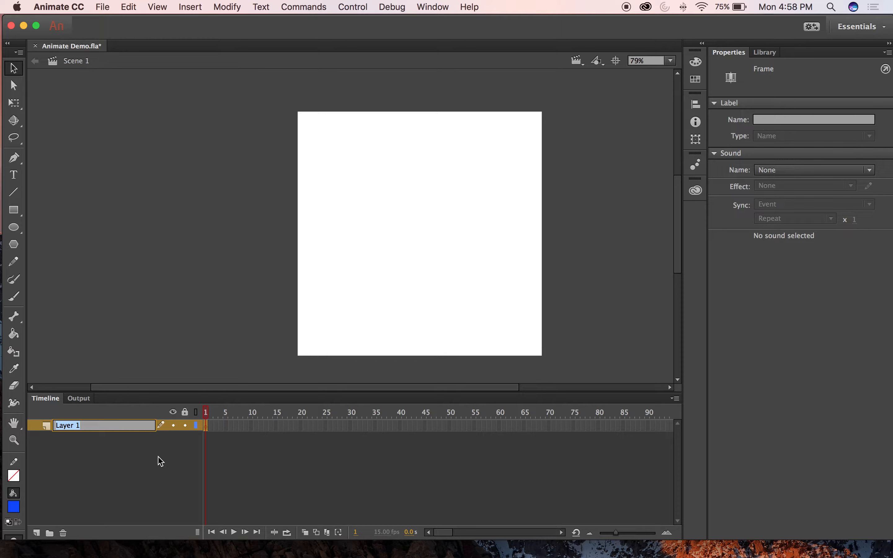
pyautogui.click(207, 416)
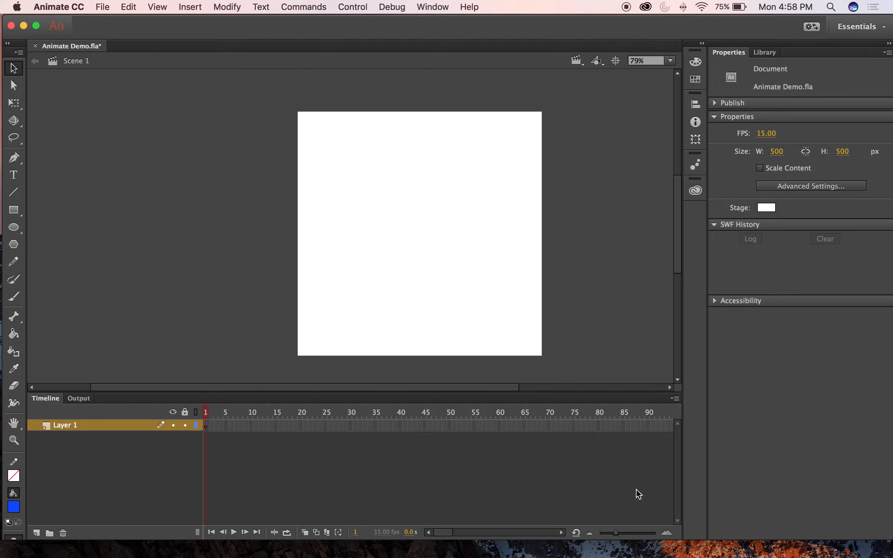
# - Look along the timeline frames to the far end and back to frame 1, and review the advanced document settings without changing them
pyautogui.hscroll(15, 544, 421)
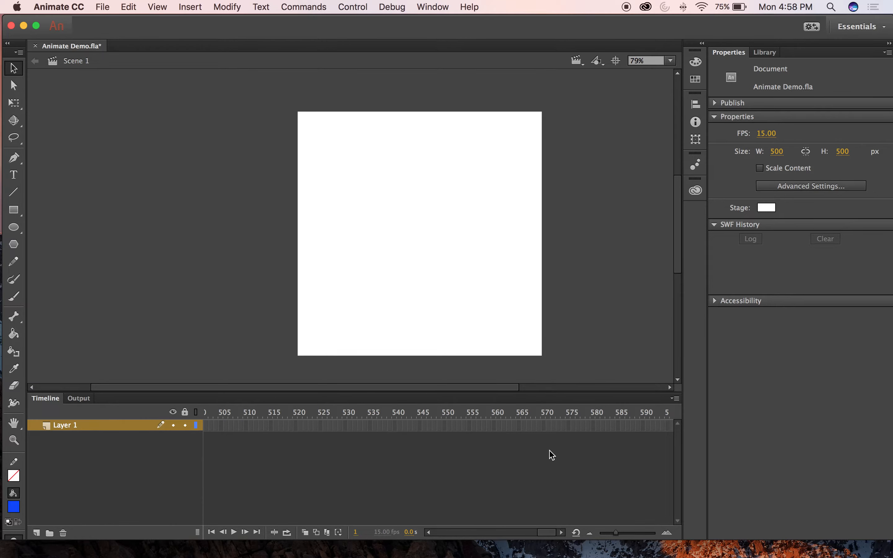
pyautogui.hscroll(-15, 549, 451)
pyautogui.hscroll(10, 548, 451)
pyautogui.hscroll(-10, 547, 451)
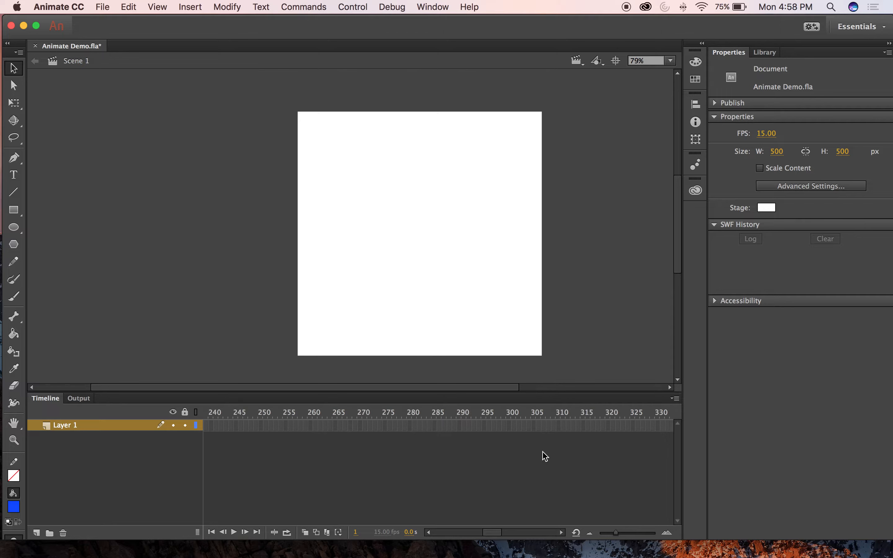
pyautogui.hscroll(10, 550, 457)
pyautogui.hscroll(-10, 539, 454)
pyautogui.hscroll(4, 546, 455)
pyautogui.hscroll(7, 546, 455)
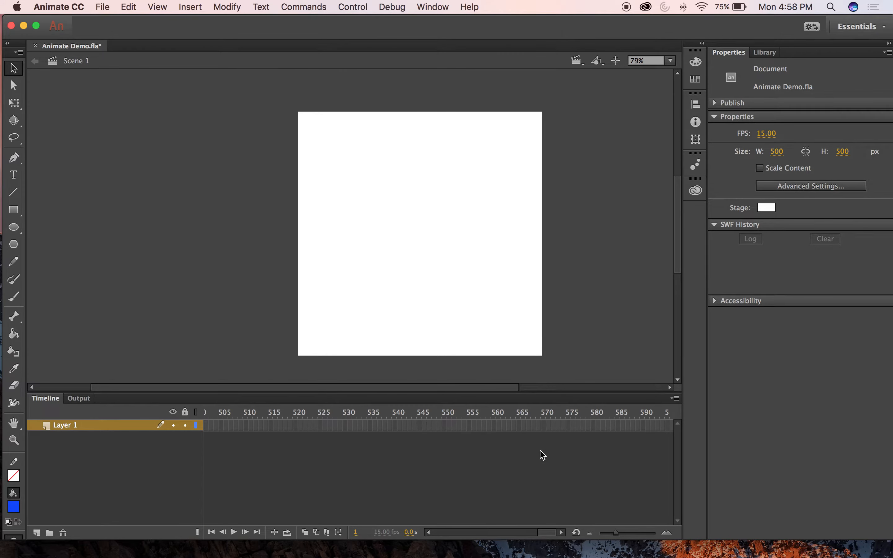
pyautogui.hscroll(-10, 541, 453)
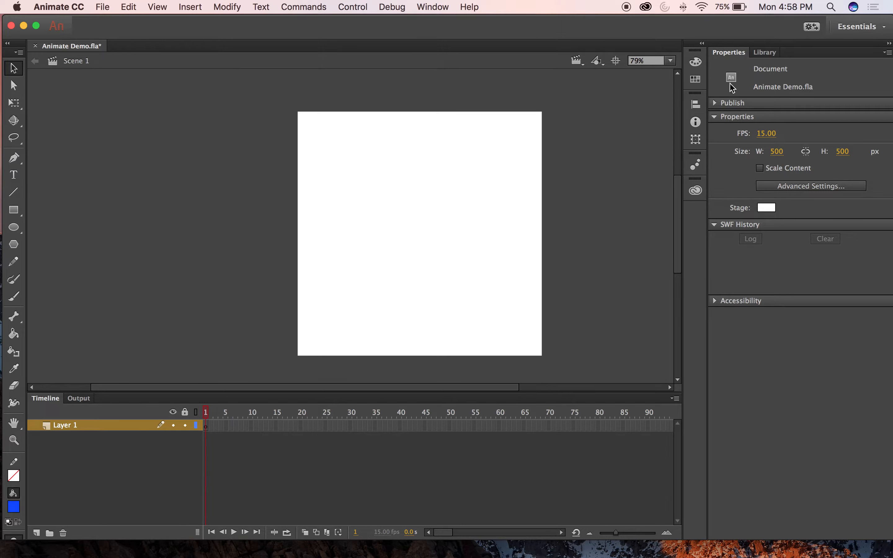
pyautogui.click(835, 187)
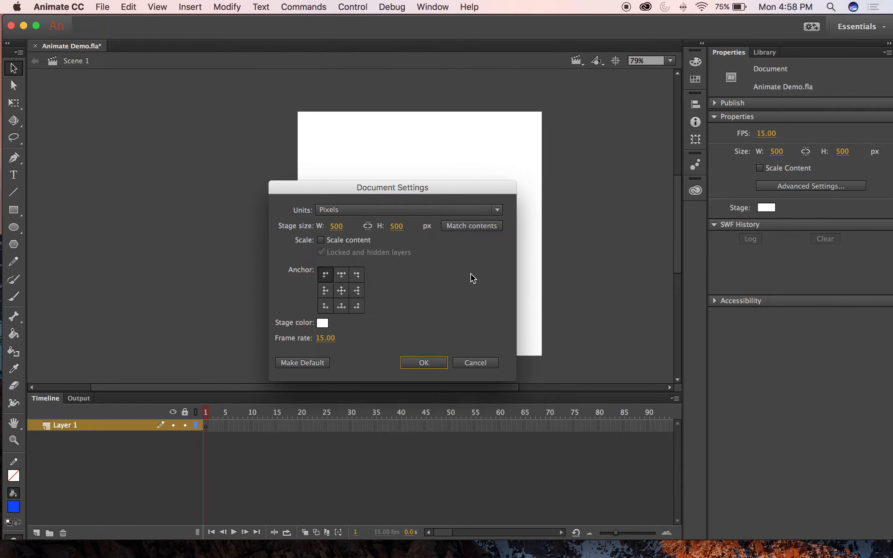
pyautogui.click(477, 361)
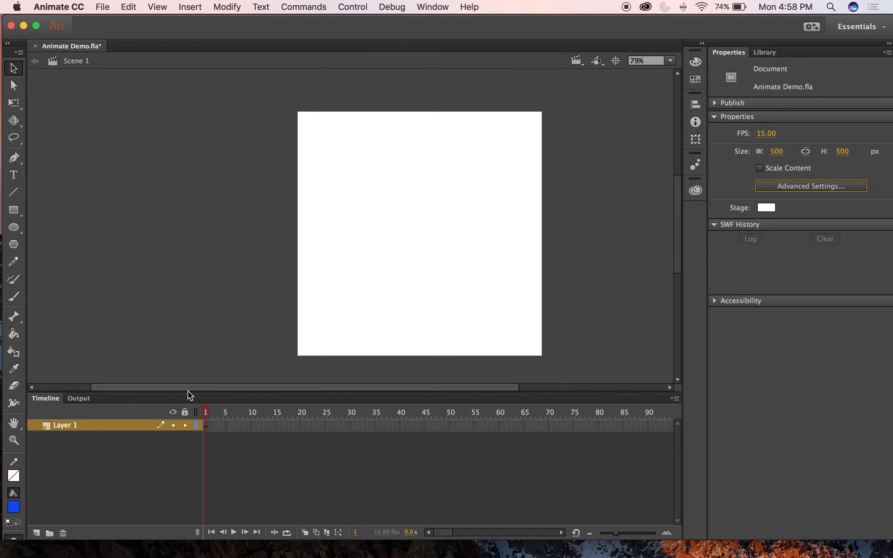
# - Rename Layer 1 to "Circle" and inspect its first frame on the timeline
pyautogui.doubleClick(66, 426)
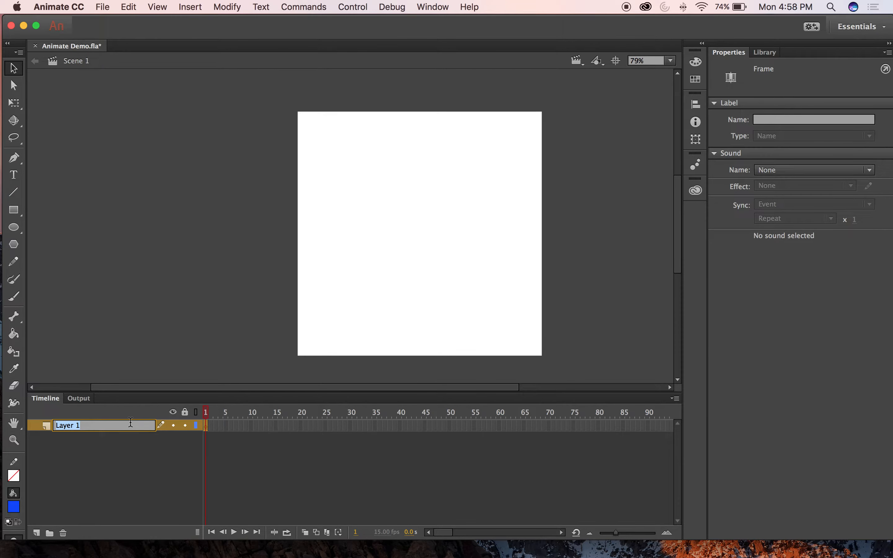
pyautogui.write('Circle')
pyautogui.click(114, 455)
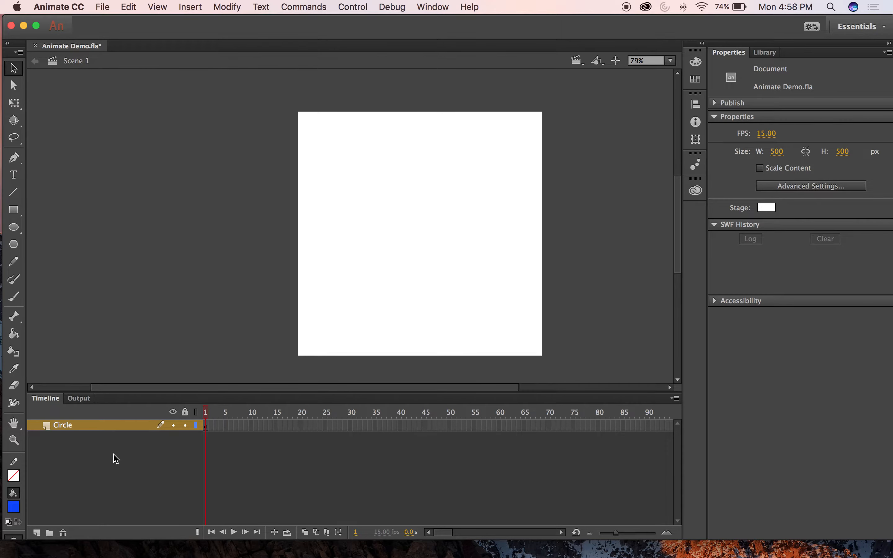
pyautogui.click(210, 424)
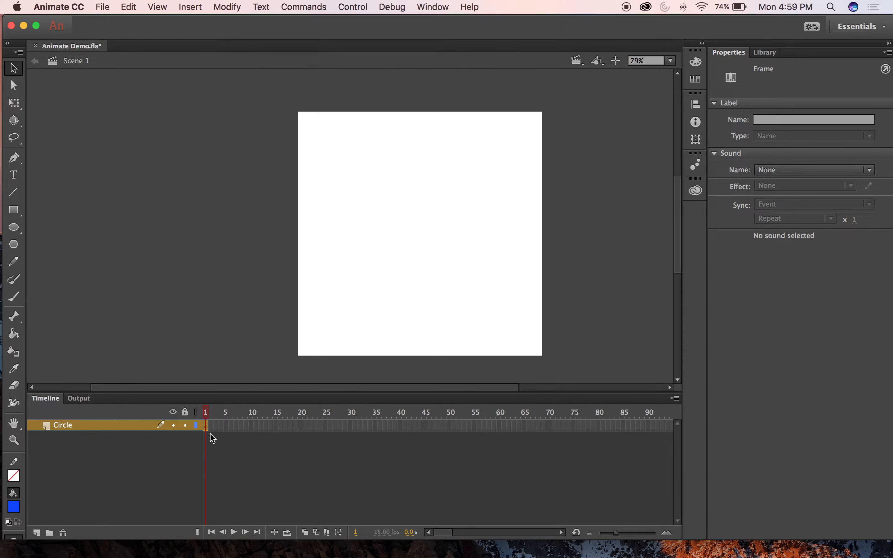
pyautogui.click(210, 415)
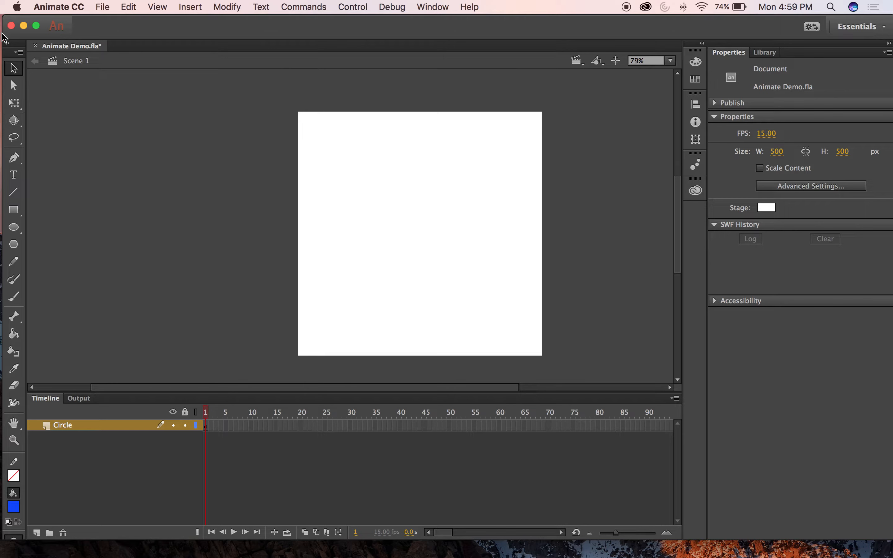
# - Draw a blue circle without a stroke in the left half of the stage, on frame 1 of the Circle layer, with the Oval Tool
pyautogui.click(14, 227)
pyautogui.click(21, 233)
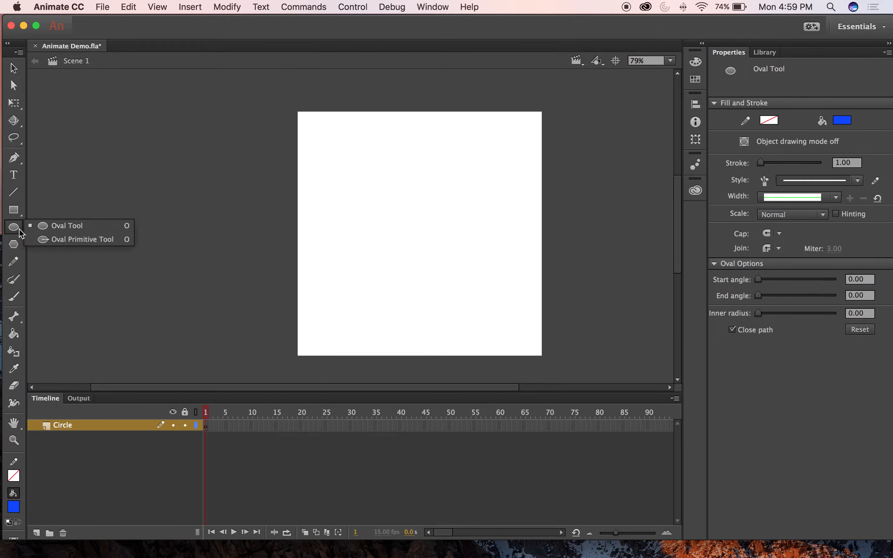
pyautogui.click(42, 226)
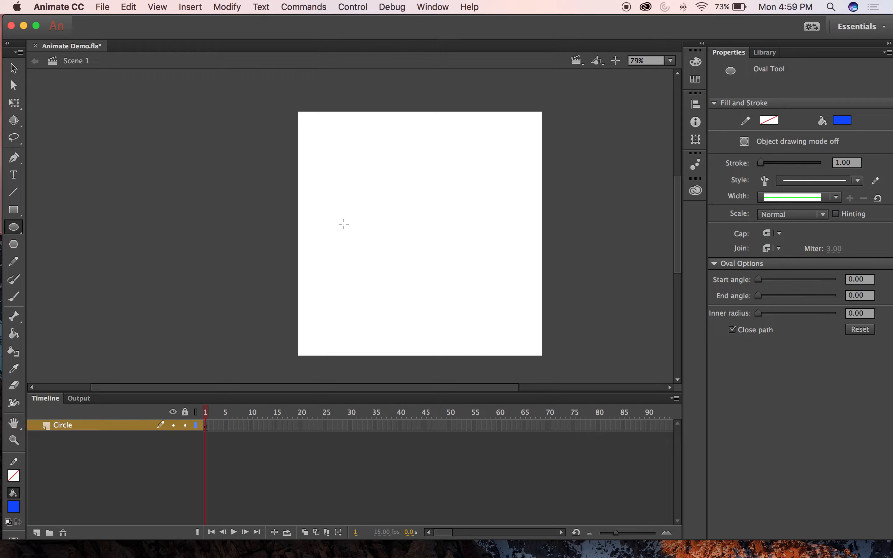
pyautogui.moveTo(344, 223); pyautogui.dragTo(407, 265)
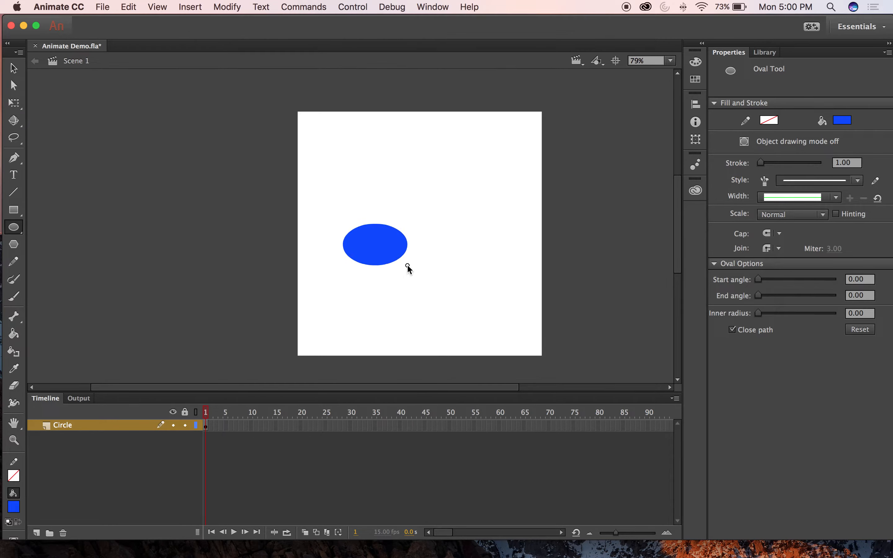
pyautogui.moveTo(408, 265)
pyautogui.mouseDown()
pyautogui.moveTo(422, 258)
pyautogui.moveTo(399, 261)
pyautogui.moveTo(463, 310)
pyautogui.moveTo(389, 271)
pyautogui.mouseUp()
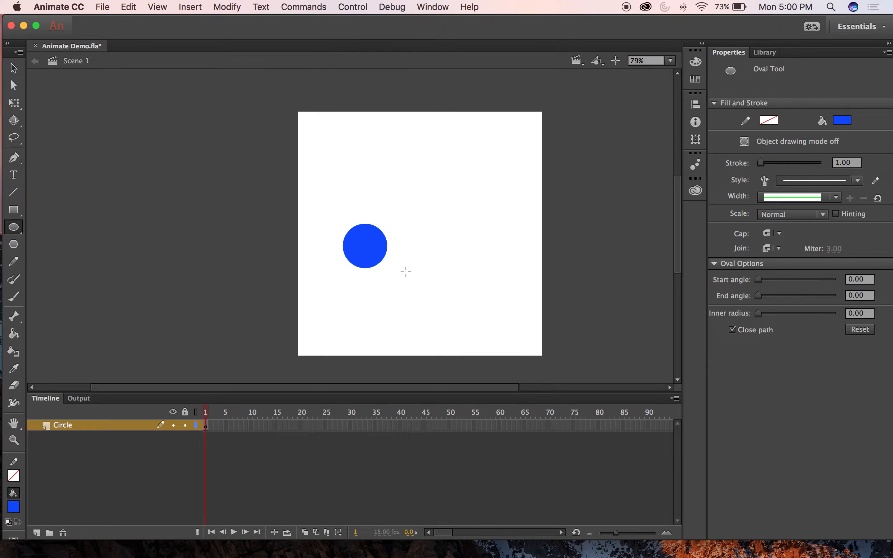
# - Move the whole blue circle slightly down and toward the stage's left edge, to about X 69, Y 247, with the Selection tool
pyautogui.click(16, 68)
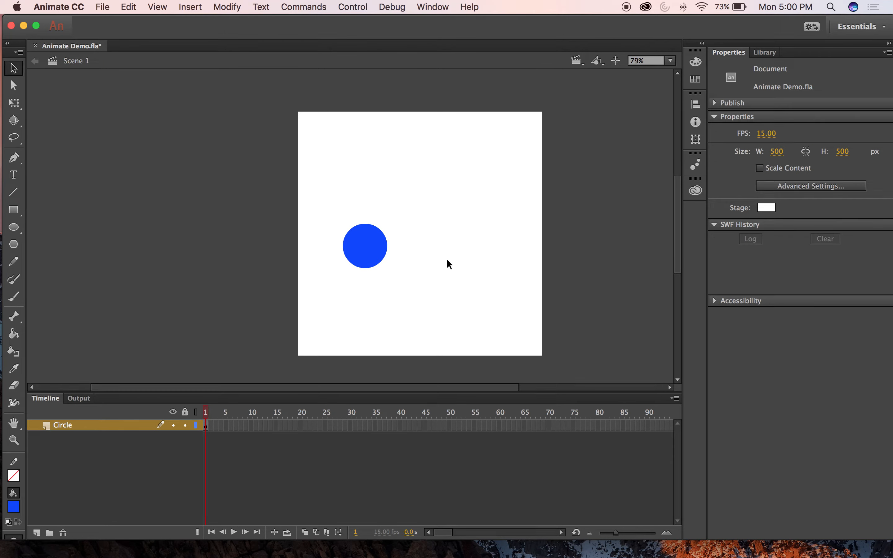
pyautogui.press('super+equal')
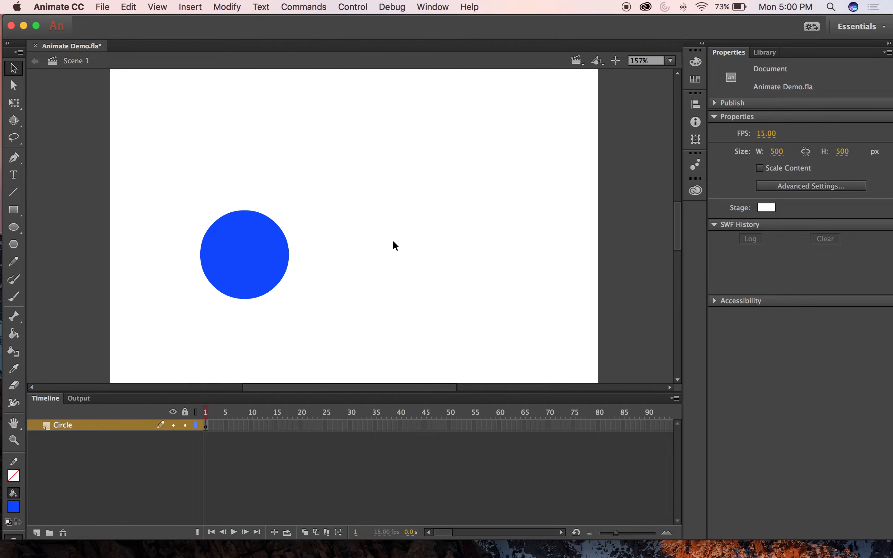
pyautogui.moveTo(385, 207); pyautogui.dragTo(435, 170)
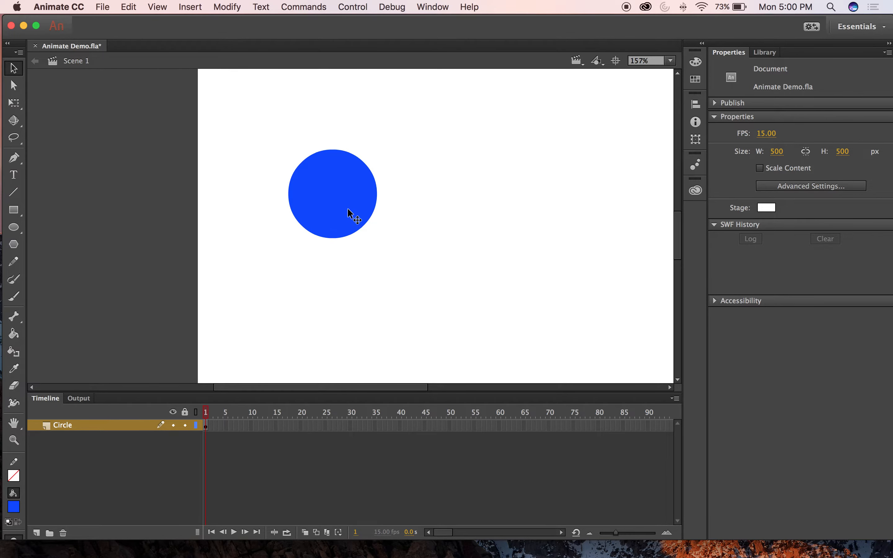
pyautogui.click(352, 192)
pyautogui.click(426, 167)
pyautogui.click(322, 181)
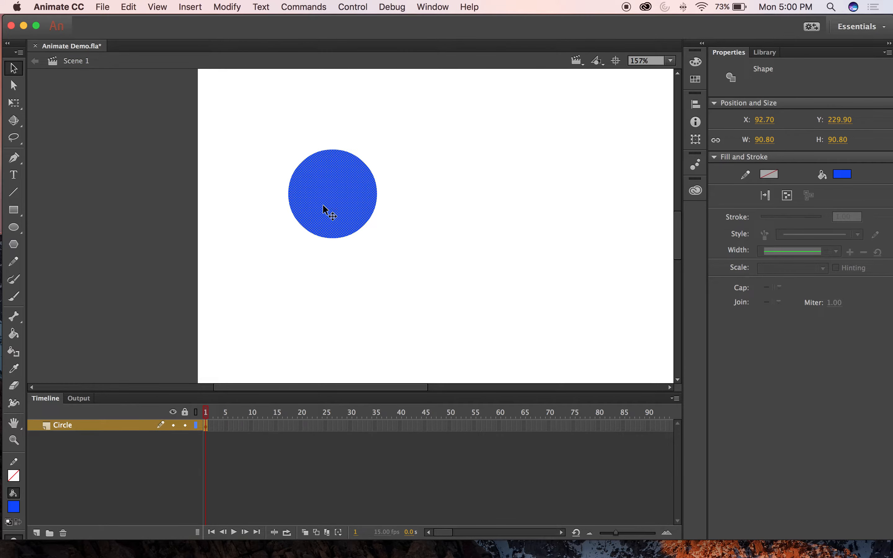
pyautogui.moveTo(323, 206)
pyautogui.mouseDown()
pyautogui.moveTo(291, 203)
pyautogui.moveTo(276, 251)
pyautogui.moveTo(325, 223)
pyautogui.mouseUp()
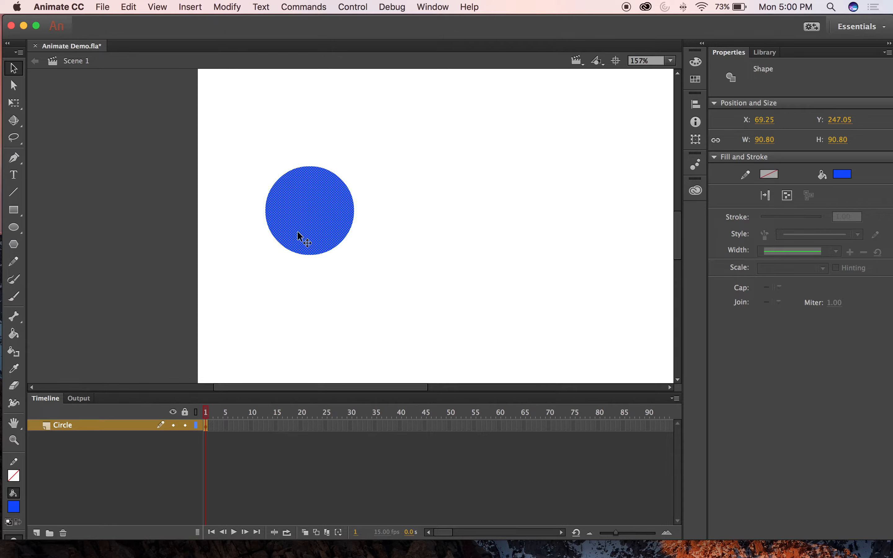
pyautogui.click(382, 179)
pyautogui.click(286, 206)
pyautogui.click(403, 181)
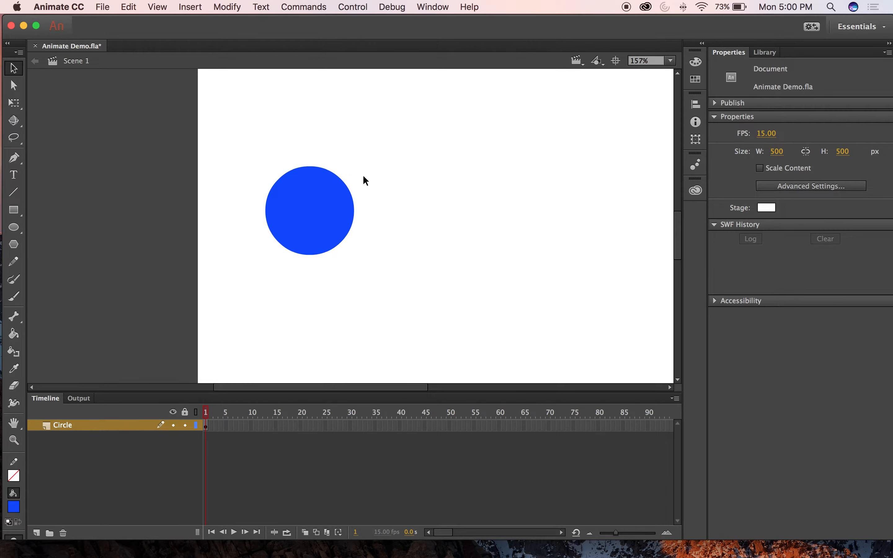
# - Try stretching the circle up and to the right by its upper anchor points with the Subselection tool, and undo the reshaping
pyautogui.click(14, 86)
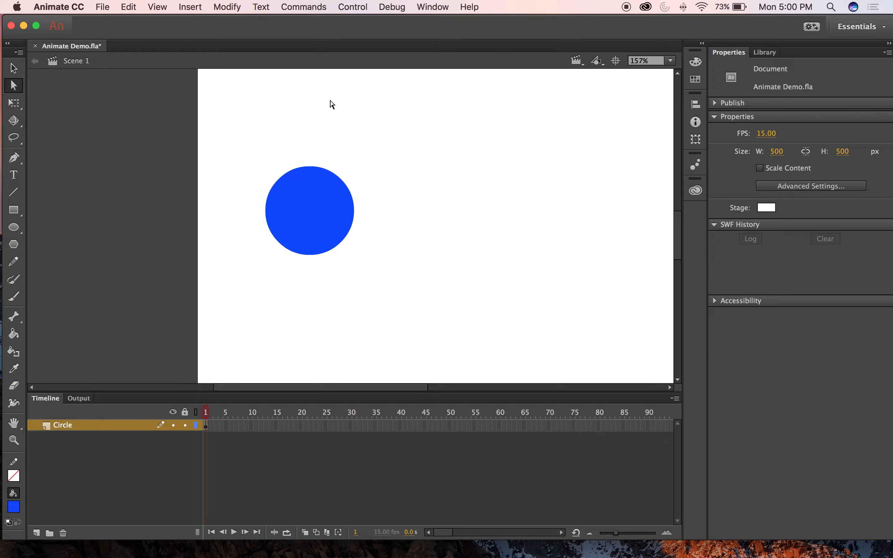
pyautogui.moveTo(331, 176); pyautogui.dragTo(391, 194)
pyautogui.moveTo(309, 166); pyautogui.dragTo(328, 136)
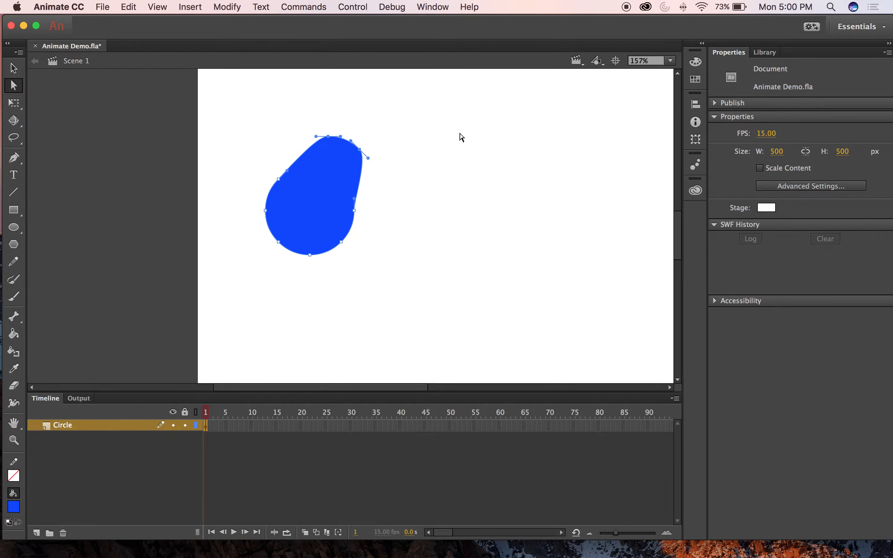
pyautogui.press('super')
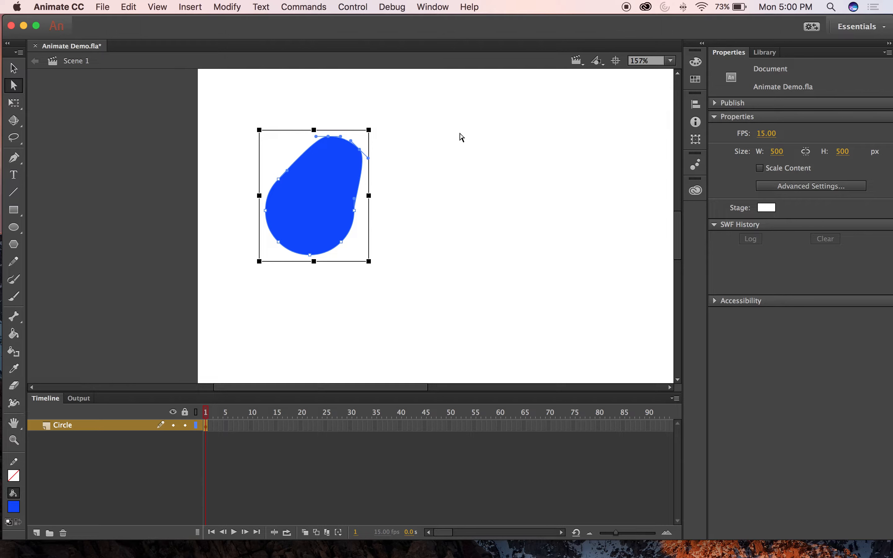
pyautogui.press('super+z')
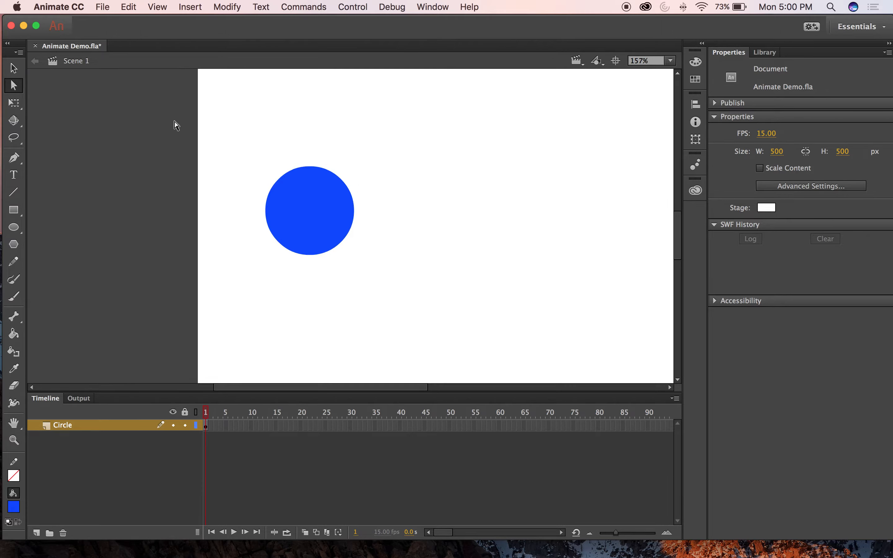
# - Try bending the circle's upper-right edge outward by extending an anchor point's curve handle, undo it and deselect the shape
pyautogui.moveTo(376, 163); pyautogui.dragTo(300, 200)
pyautogui.click(349, 185)
pyautogui.click(345, 183)
pyautogui.moveTo(411, 178); pyautogui.dragTo(411, 177)
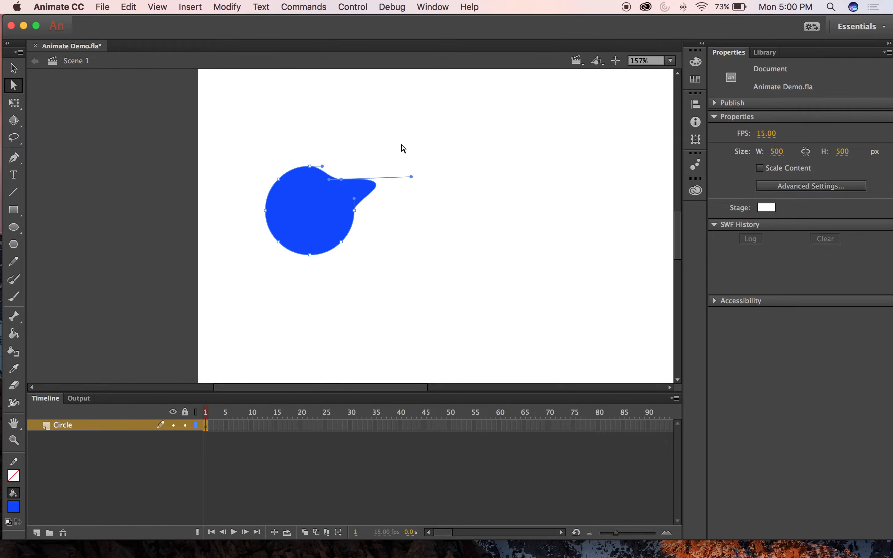
pyautogui.press('super+z')
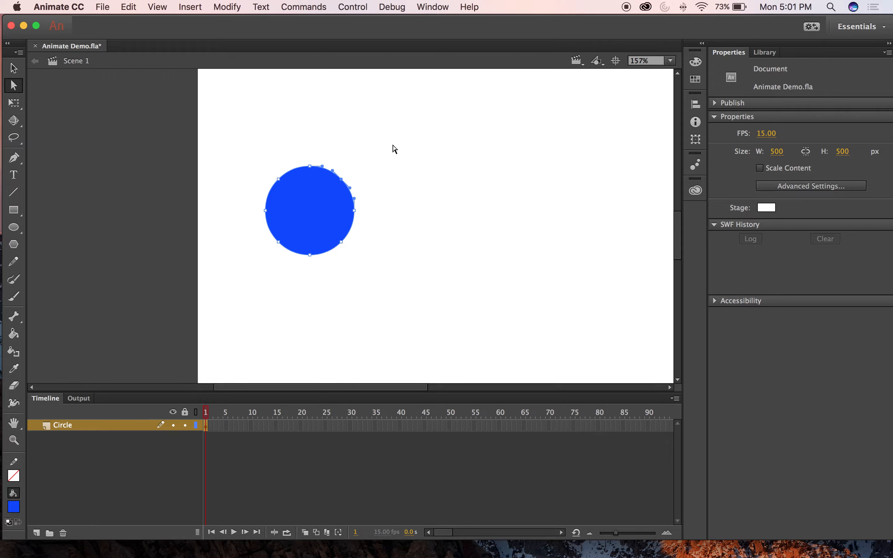
pyautogui.click(393, 145)
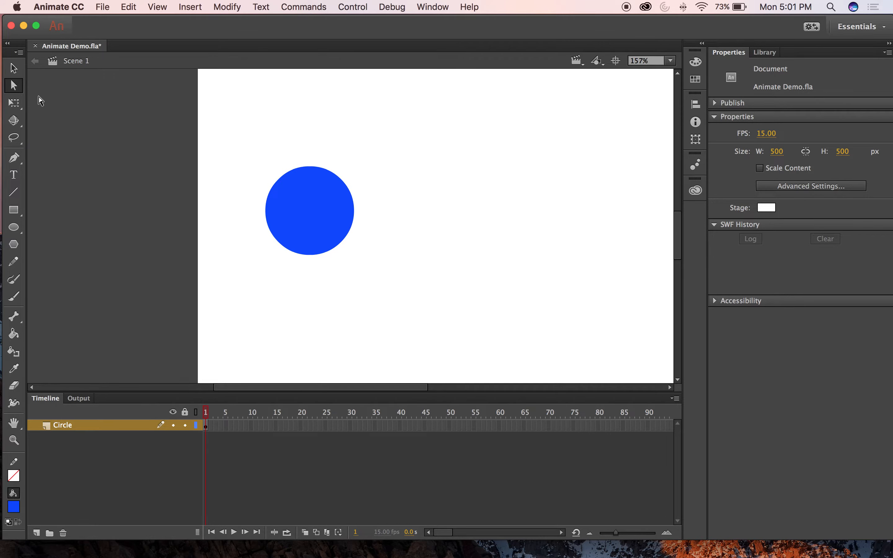
# - Try separating the circle's upper-right quarter with a rectangular selection and moving it away, undo the move and deselect the circle
pyautogui.click(14, 69)
pyautogui.moveTo(412, 129); pyautogui.dragTo(309, 215)
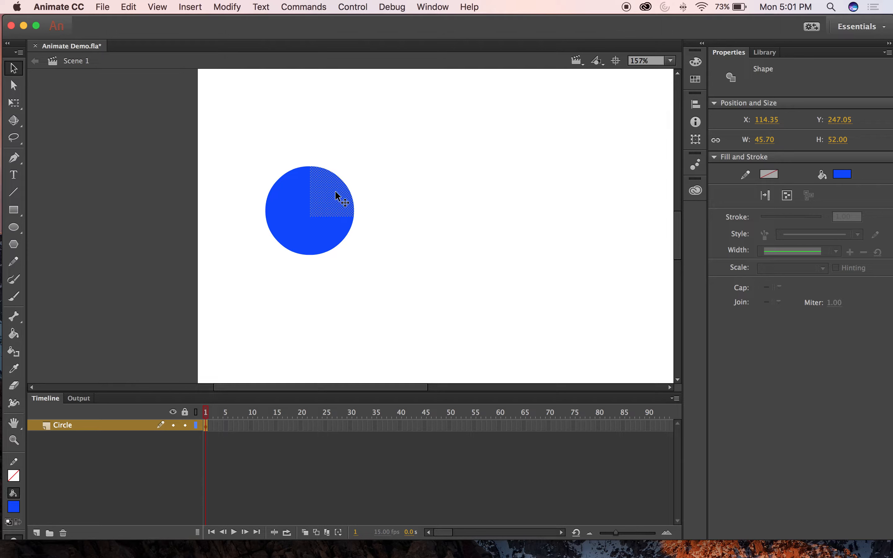
pyautogui.moveTo(339, 194); pyautogui.dragTo(380, 171)
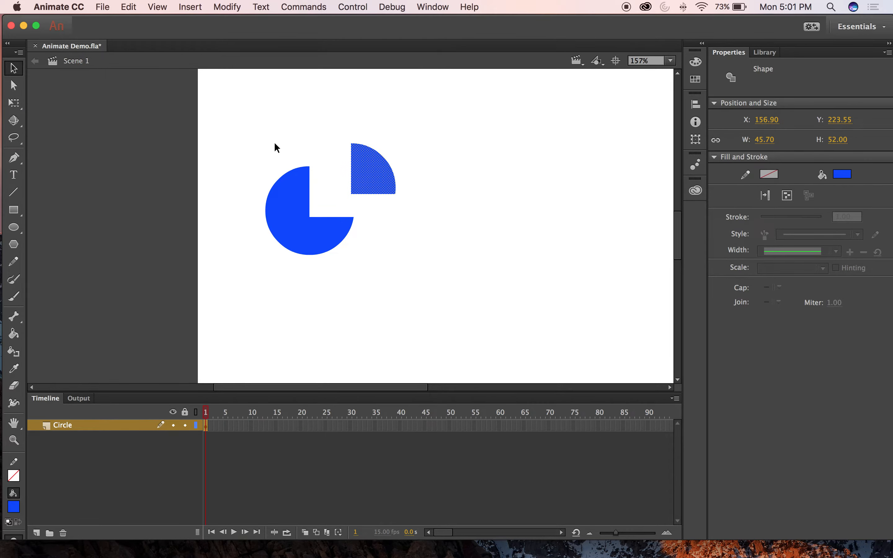
pyautogui.press('super+z')
pyautogui.click(345, 148)
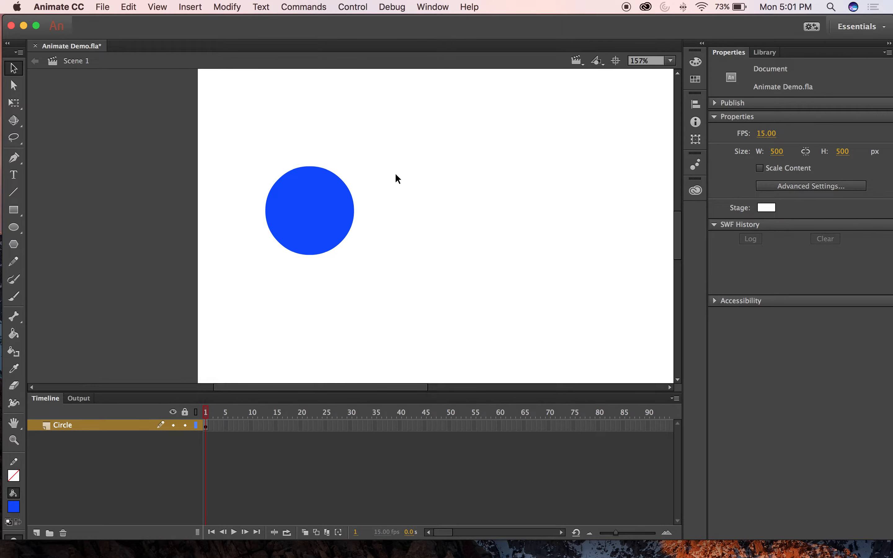
pyautogui.click(299, 214)
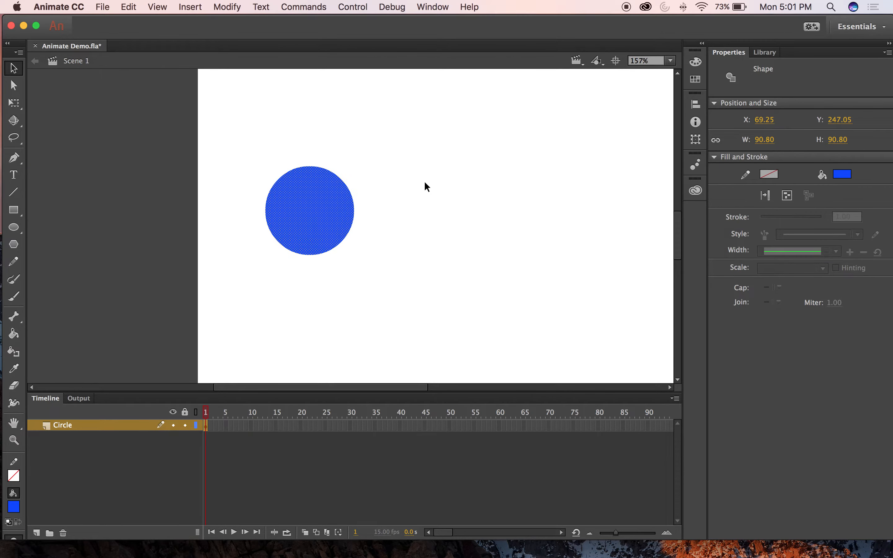
pyautogui.press('super+minus')
pyautogui.press('super+equal')
pyautogui.click(93, 215)
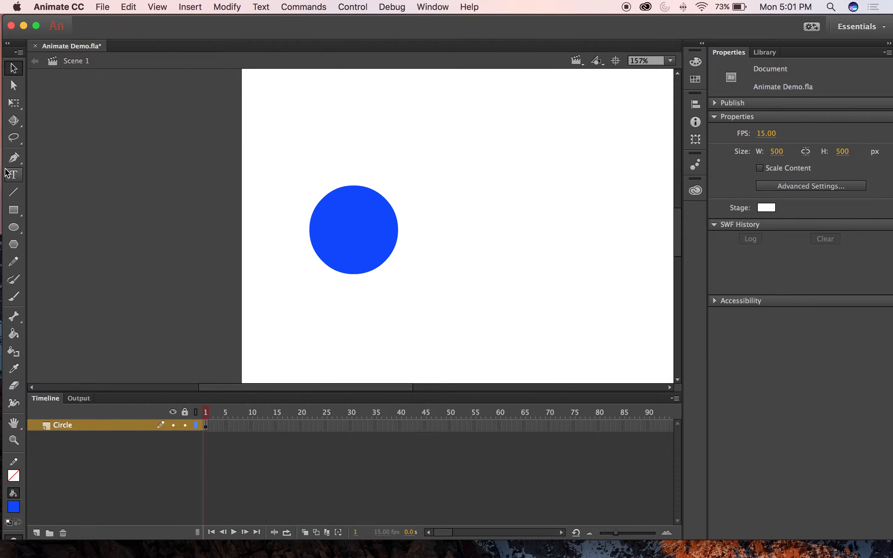
# - Try freehand selections across the circle with the Lasso tool, delete an irregular piece from its lower-left part and undo the deletion
pyautogui.click(13, 138)
pyautogui.moveTo(337, 193)
pyautogui.mouseDown()
pyautogui.moveTo(359, 154)
pyautogui.moveTo(402, 162)
pyautogui.mouseUp()
pyautogui.moveTo(392, 223)
pyautogui.mouseDown()
pyautogui.moveTo(294, 242)
pyautogui.moveTo(391, 235)
pyautogui.mouseUp()
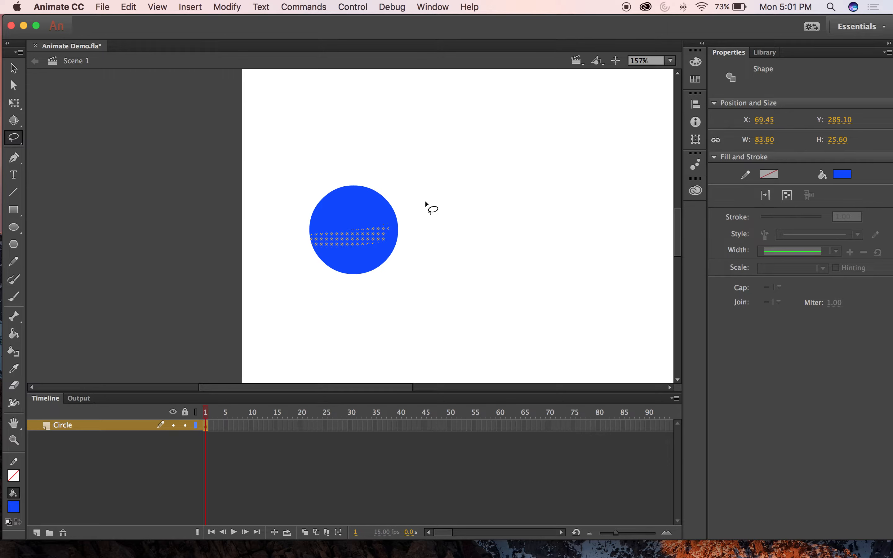
pyautogui.moveTo(428, 204)
pyautogui.mouseDown()
pyautogui.moveTo(321, 216)
pyautogui.moveTo(386, 210)
pyautogui.moveTo(432, 197)
pyautogui.mouseUp()
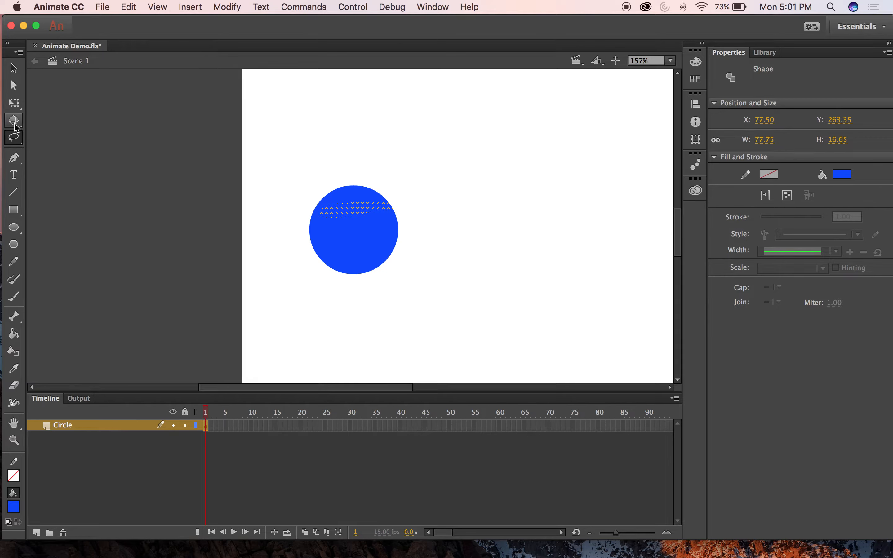
pyautogui.moveTo(285, 250); pyautogui.dragTo(351, 230)
pyautogui.moveTo(346, 265)
pyautogui.mouseDown()
pyautogui.moveTo(331, 280)
pyautogui.moveTo(303, 281)
pyautogui.mouseUp()
pyautogui.press('Delete')
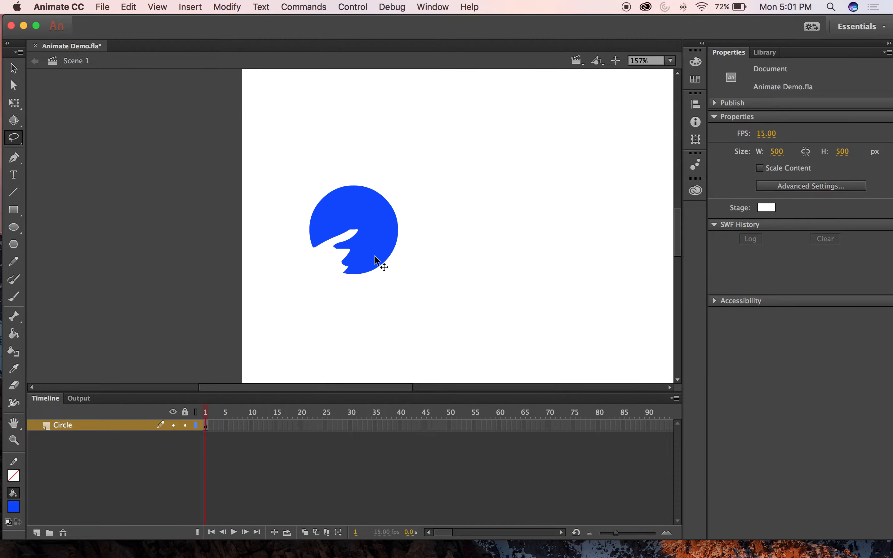
pyautogui.press('super+z')
# - Try moving the lassoed lower-left piece out of the circle with the Selection tool, and undo back to the whole circle
pyautogui.click(13, 67)
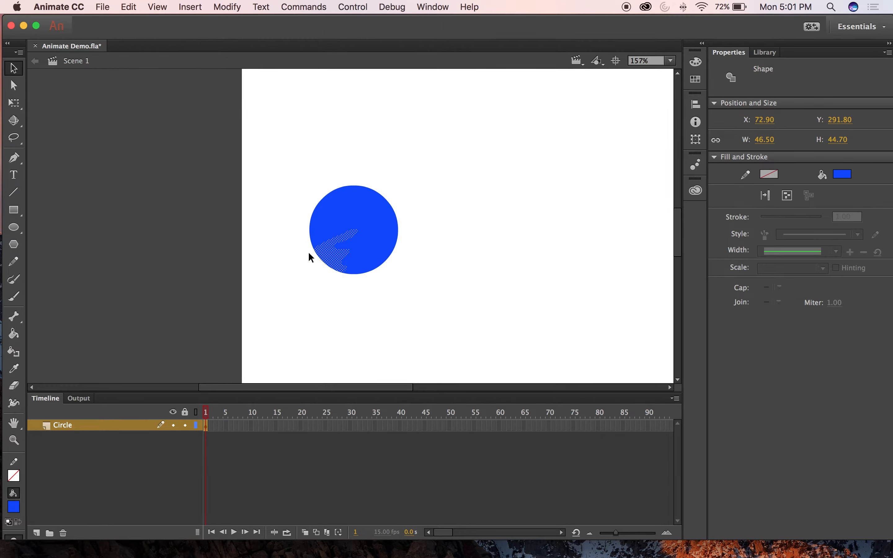
pyautogui.moveTo(309, 253)
pyautogui.mouseDown()
pyautogui.moveTo(299, 280)
pyautogui.moveTo(271, 283)
pyautogui.mouseUp()
pyautogui.click(543, 226)
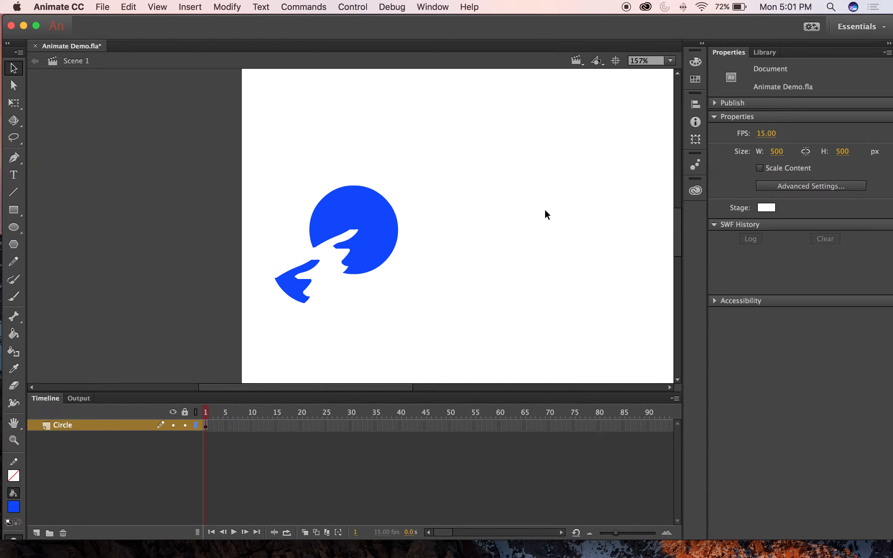
pyautogui.press('super+z')
pyautogui.press('super+z')
pyautogui.press('super+z')
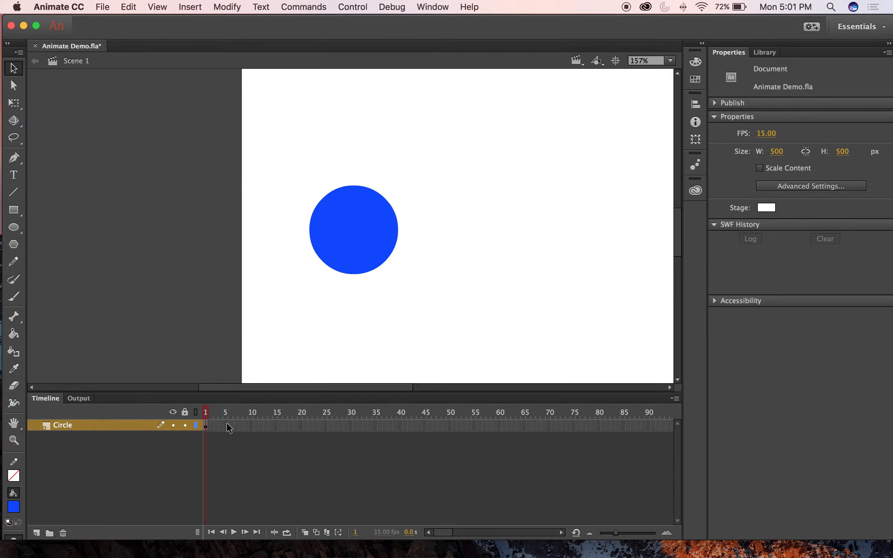
# - Select the whole blue circle and open the Convert to Symbol settings, moving the dialog clear of the shape
pyautogui.click(367, 242)
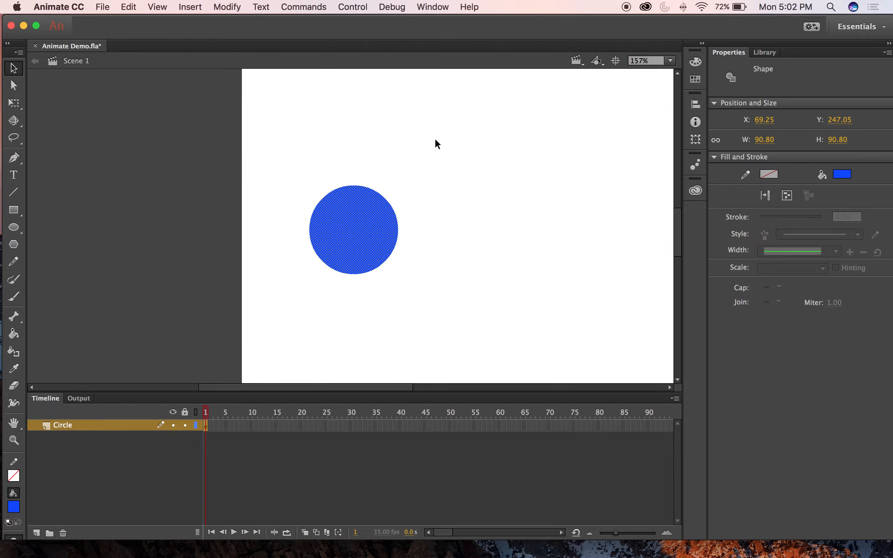
pyautogui.click(216, 102)
pyautogui.click(335, 237)
pyautogui.rightClick(357, 239)
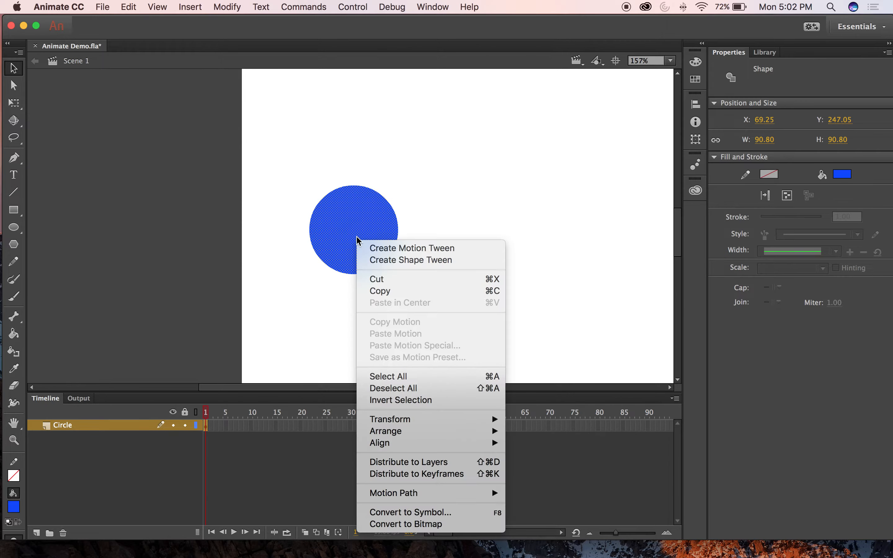
pyautogui.click(454, 513)
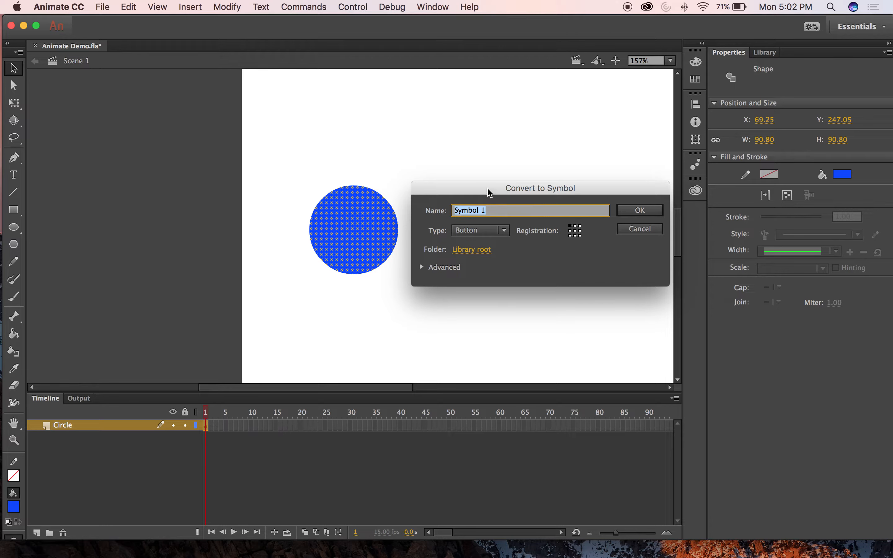
pyautogui.moveTo(487, 192); pyautogui.dragTo(432, 110)
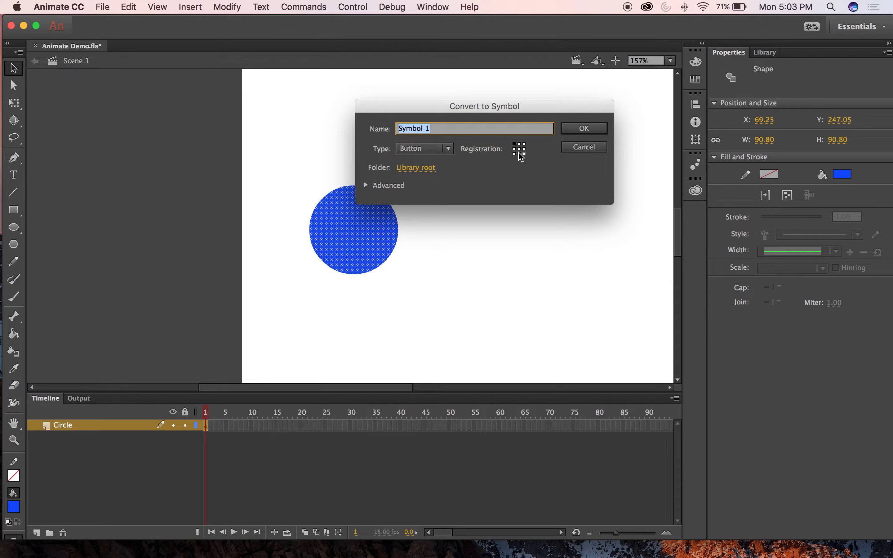
# - Check the available symbol types and name the new symbol "Circle"
pyautogui.click(437, 149)
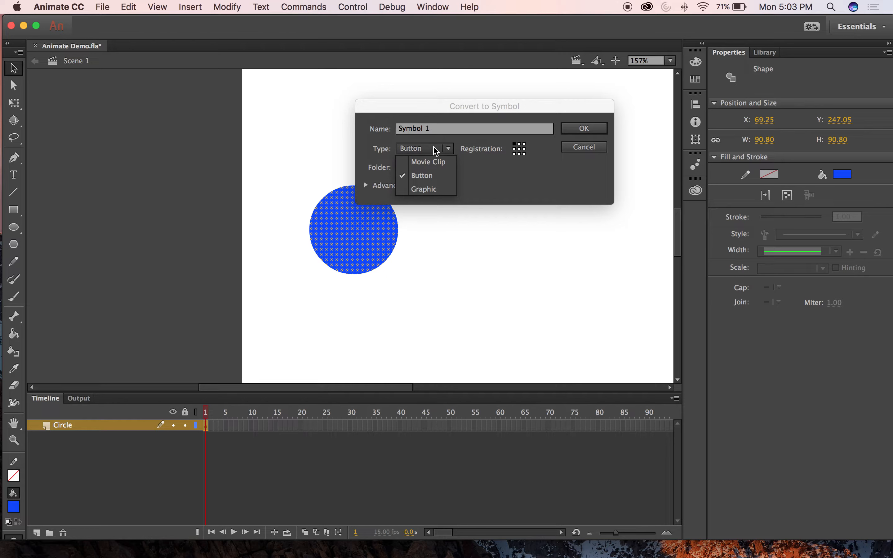
pyautogui.click(444, 132)
pyautogui.click(452, 129)
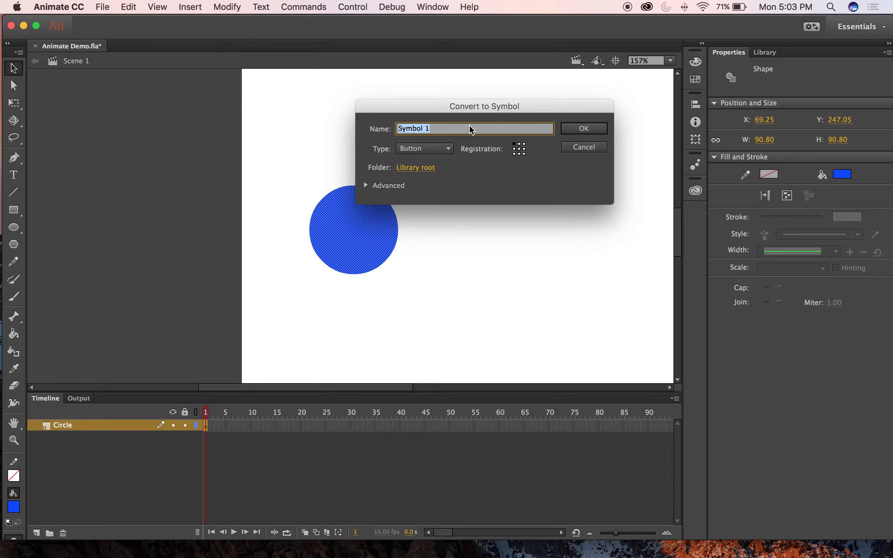
pyautogui.write('Blue C')
pyautogui.write('ircle')
pyautogui.press('BackSpace')
pyautogui.press('BackSpace')
pyautogui.press('BackSpace')
pyautogui.press('BackSpace')
pyautogui.press('BackSpace')
pyautogui.press('BackSpace')
pyautogui.press('BackSpace')
pyautogui.press('BackSpace')
pyautogui.press('BackSpace')
pyautogui.press('BackSpace')
pyautogui.press('BackSpace')
pyautogui.write('Circle')
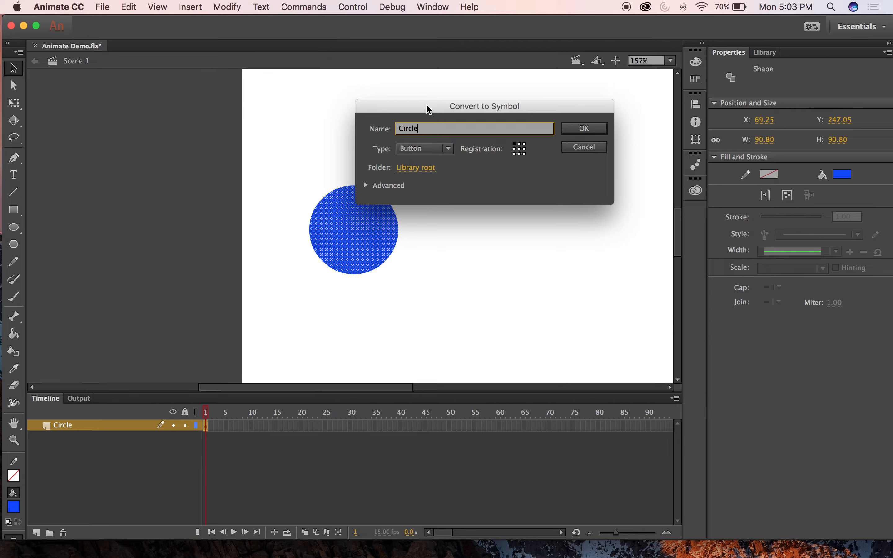
# - Set the symbol type to Movie Clip with a centred registration point, and convert the circle to the symbol
pyautogui.click(426, 149)
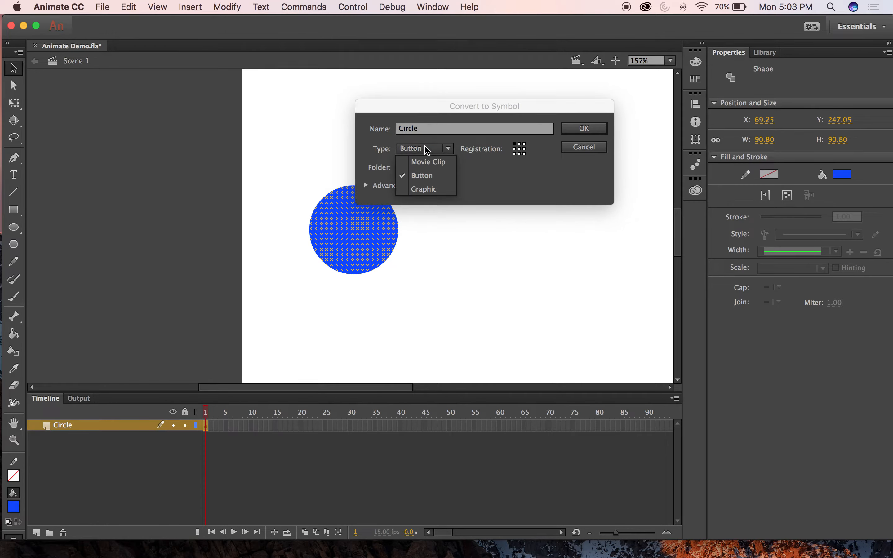
pyautogui.click(426, 163)
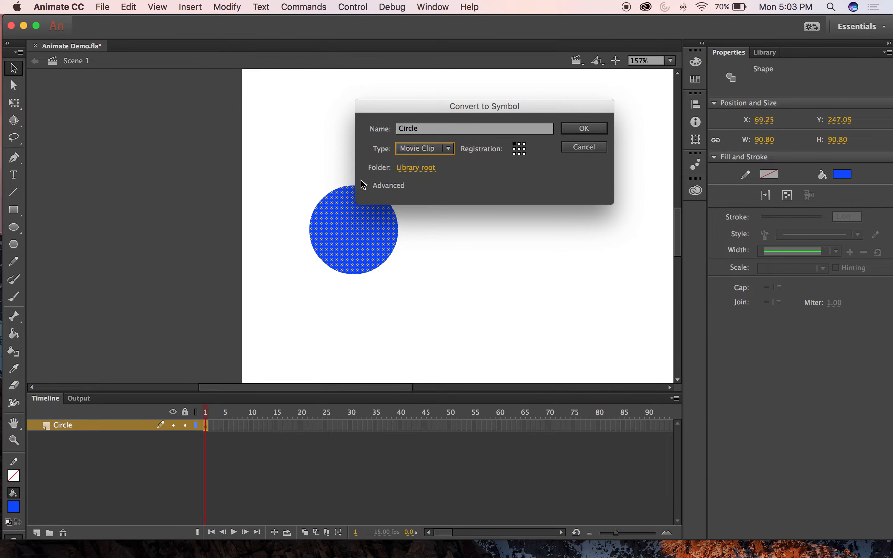
pyautogui.click(366, 186)
pyautogui.click(366, 185)
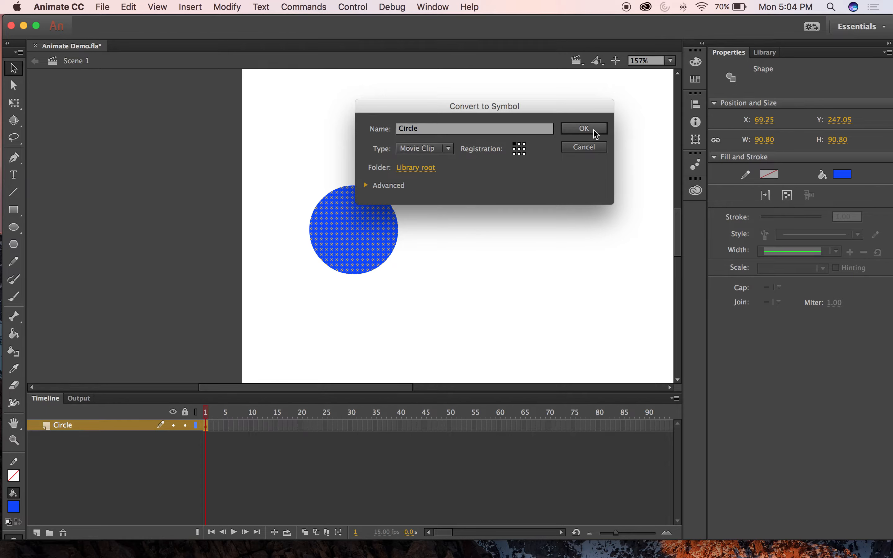
pyautogui.click(519, 148)
pyautogui.click(584, 129)
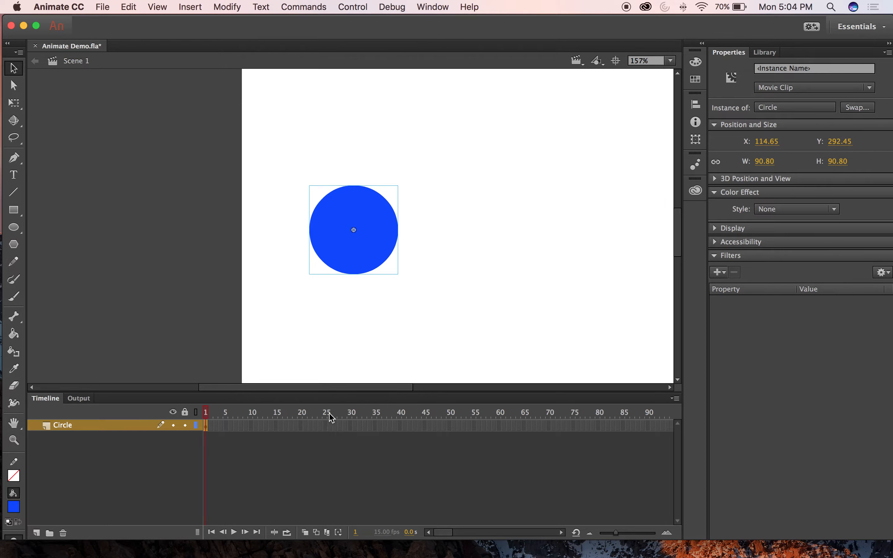
# - Insert a keyframe at frame 30 on the Circle layer
pyautogui.click(351, 425)
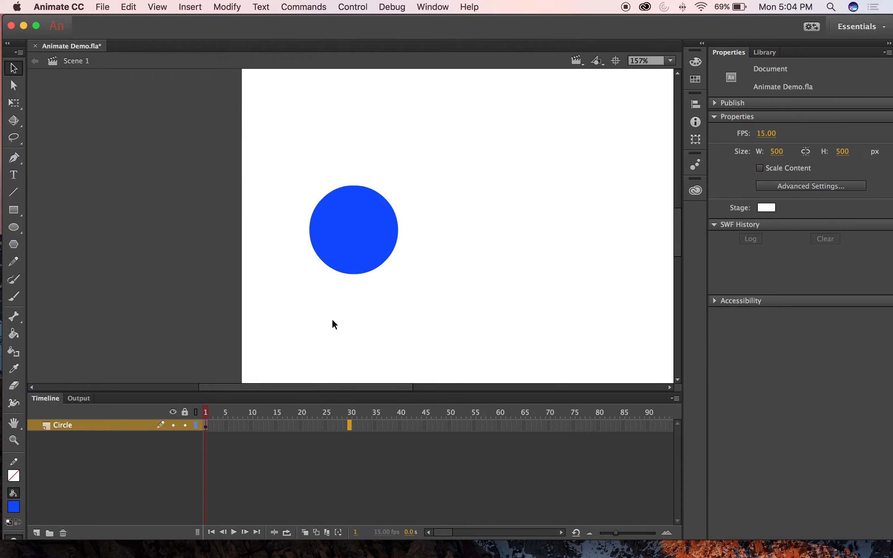
pyautogui.click(208, 412)
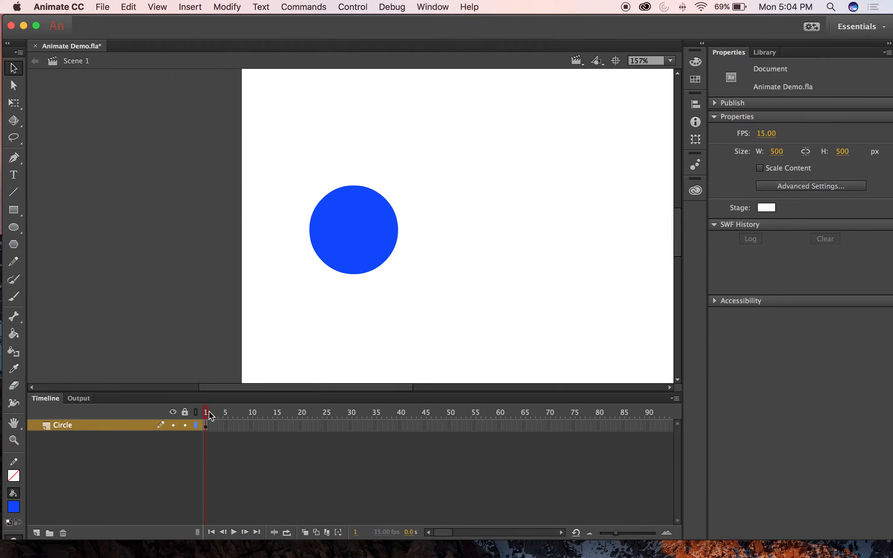
pyautogui.rightClick(352, 426)
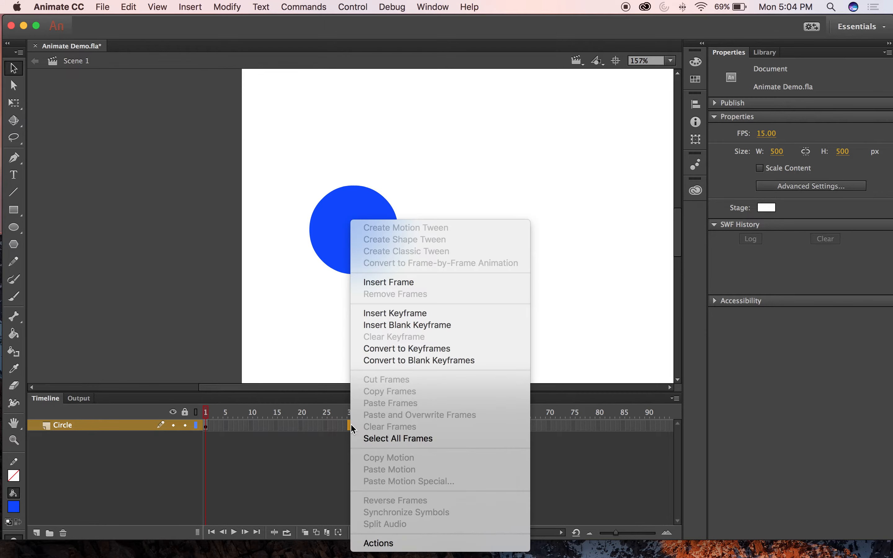
pyautogui.click(407, 316)
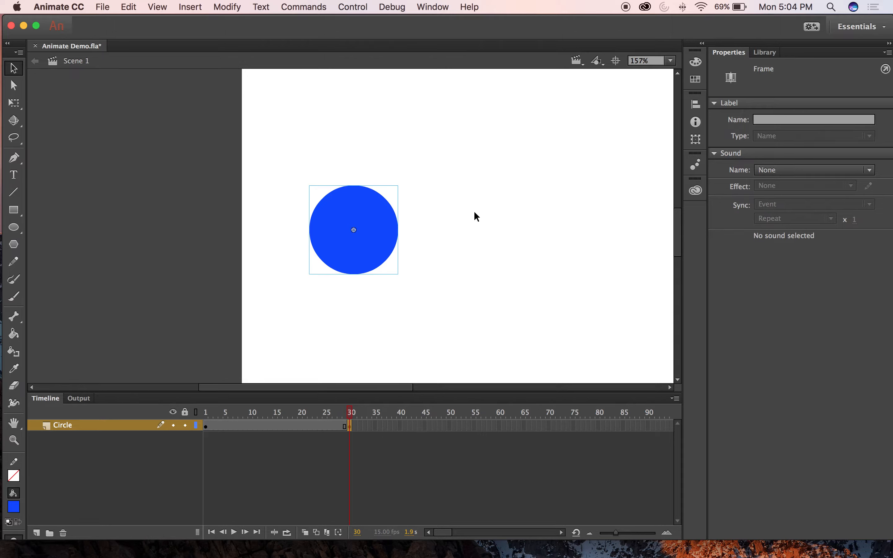
# - Compare the circle at the frame 1 and frame 30 keyframes by scrubbing between them and selecting it on the stage
pyautogui.click(208, 427)
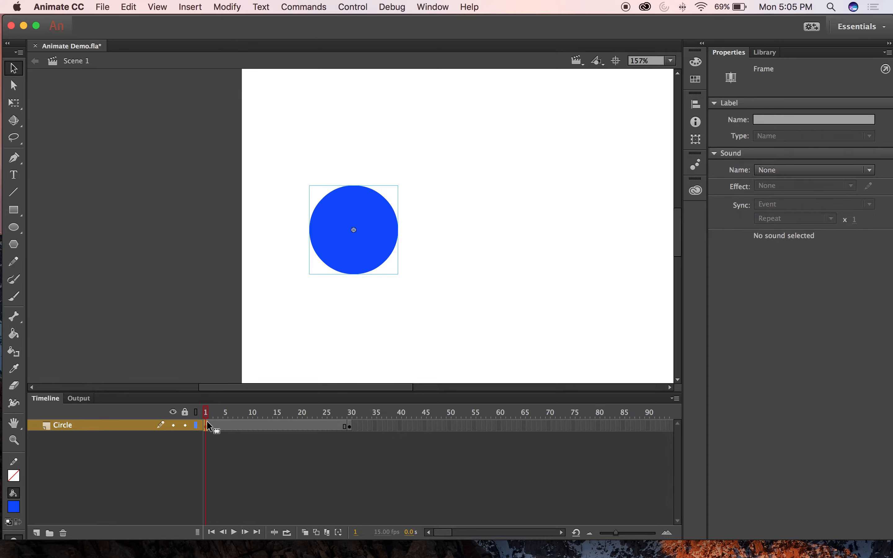
pyautogui.click(350, 427)
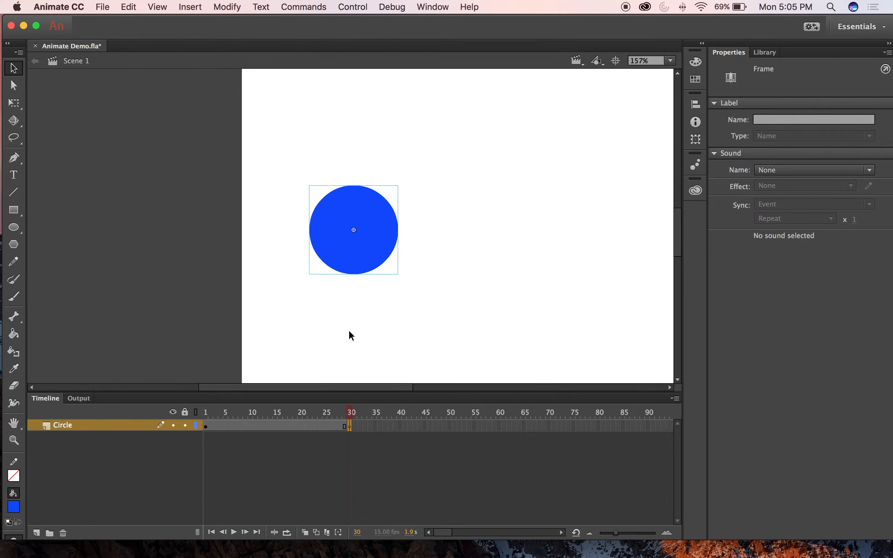
pyautogui.moveTo(348, 410)
pyautogui.mouseDown()
pyautogui.moveTo(324, 414)
pyautogui.moveTo(350, 414)
pyautogui.mouseUp()
pyautogui.click(350, 425)
pyautogui.moveTo(208, 414)
pyautogui.mouseDown()
pyautogui.moveTo(407, 413)
pyautogui.moveTo(195, 417)
pyautogui.mouseUp()
pyautogui.moveTo(337, 418); pyautogui.dragTo(227, 416)
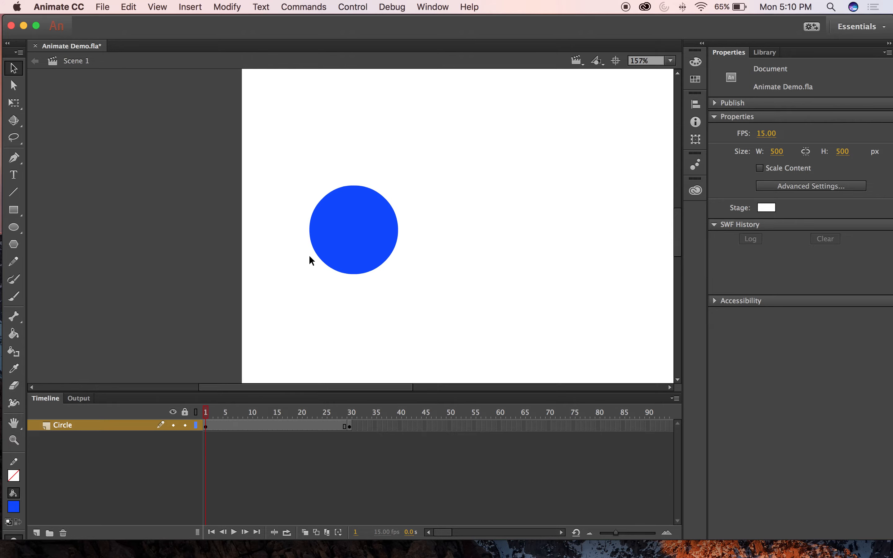
pyautogui.click(386, 215)
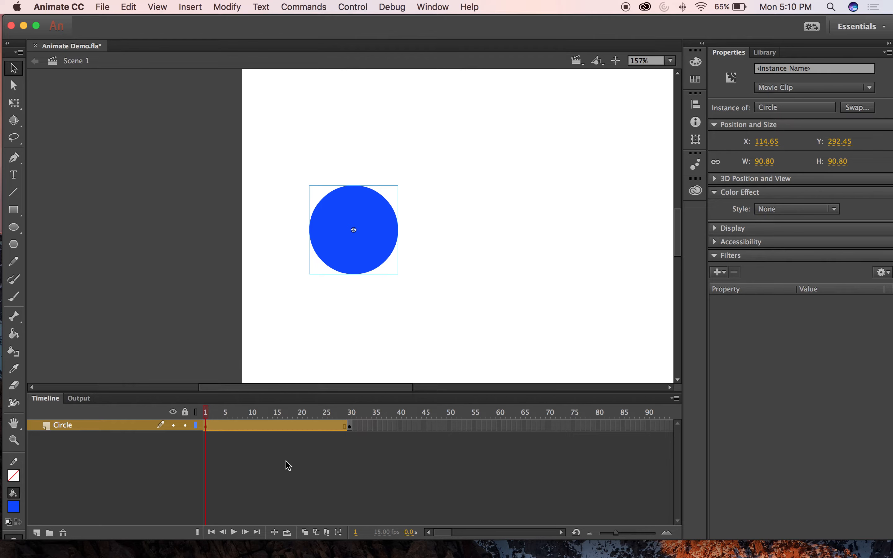
pyautogui.click(350, 413)
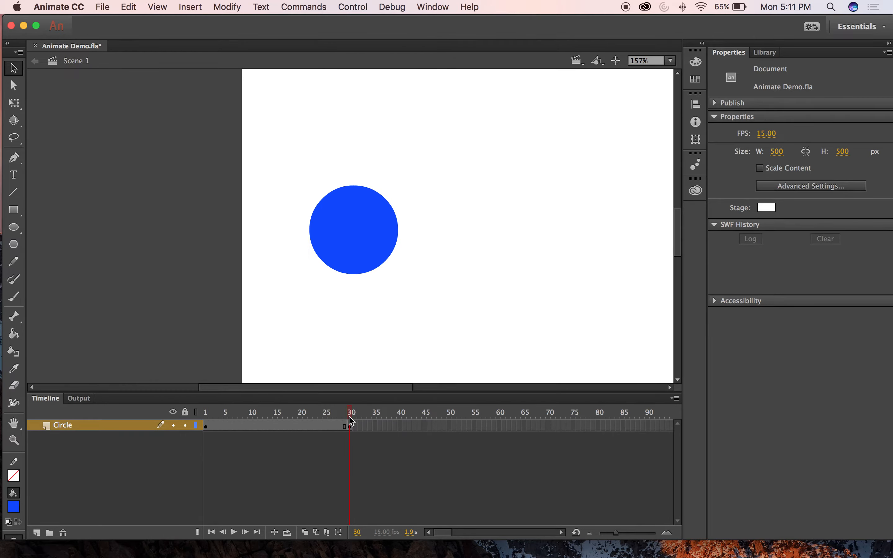
# - At frame 1, move the circle to the stage's lower-left area, at about X 54, Y 393
pyautogui.moveTo(350, 415); pyautogui.dragTo(206, 415)
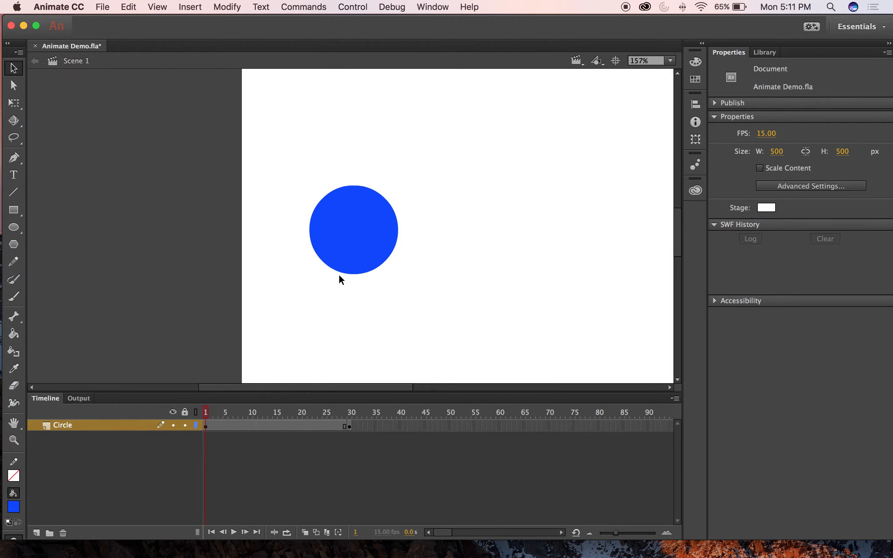
pyautogui.click(356, 245)
pyautogui.moveTo(370, 246); pyautogui.dragTo(332, 327)
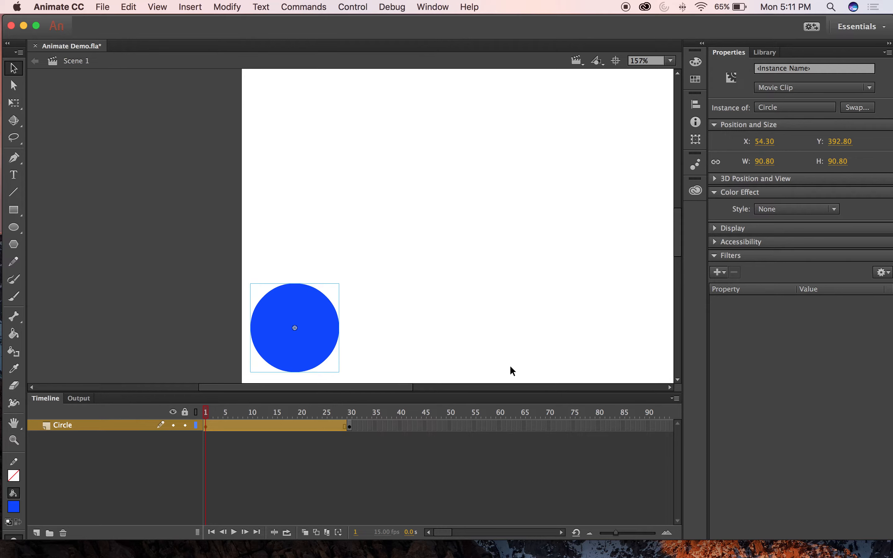
# - At frame 30, move the circle to the stage's upper-right corner, at about X 432, Y 79
pyautogui.hscroll(5, 507, 303)
pyautogui.scroll(-3, 507, 303)
pyautogui.press('super+minus')
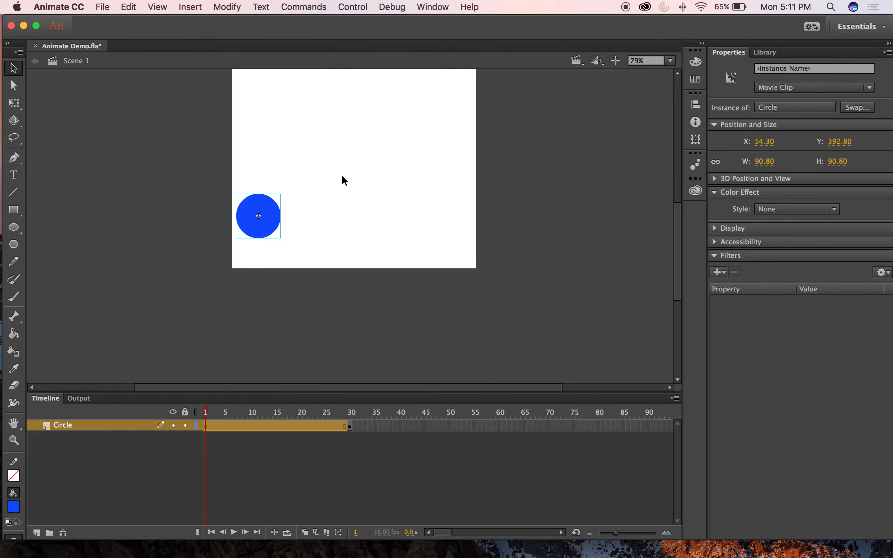
pyautogui.scroll(-2, 376, 207)
pyautogui.scroll(6, 376, 207)
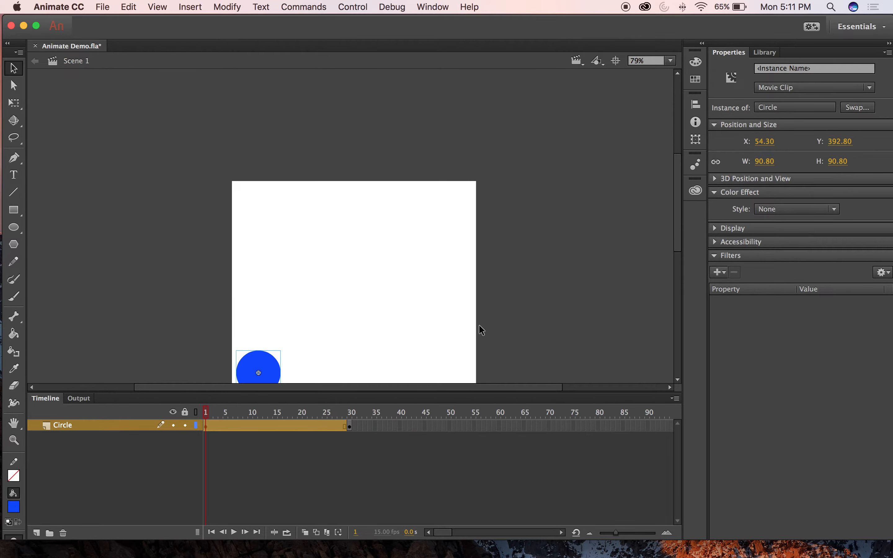
pyautogui.scroll(-6, 454, 280)
pyautogui.press('space')
pyautogui.moveTo(413, 263); pyautogui.dragTo(462, 298)
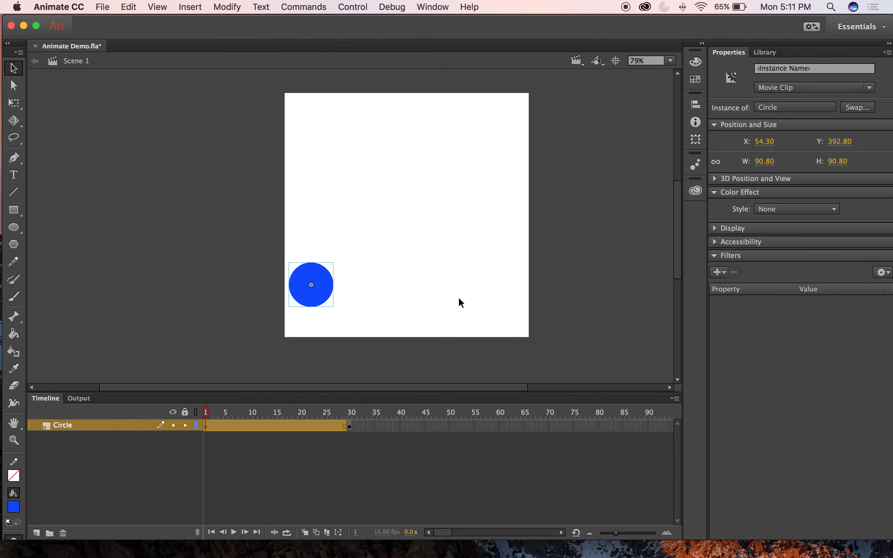
pyautogui.press('super+equal')
pyautogui.hscroll(5, 395, 263)
pyautogui.scroll(3, 394, 262)
pyautogui.press('super+minus')
pyautogui.scroll(2, 373, 233)
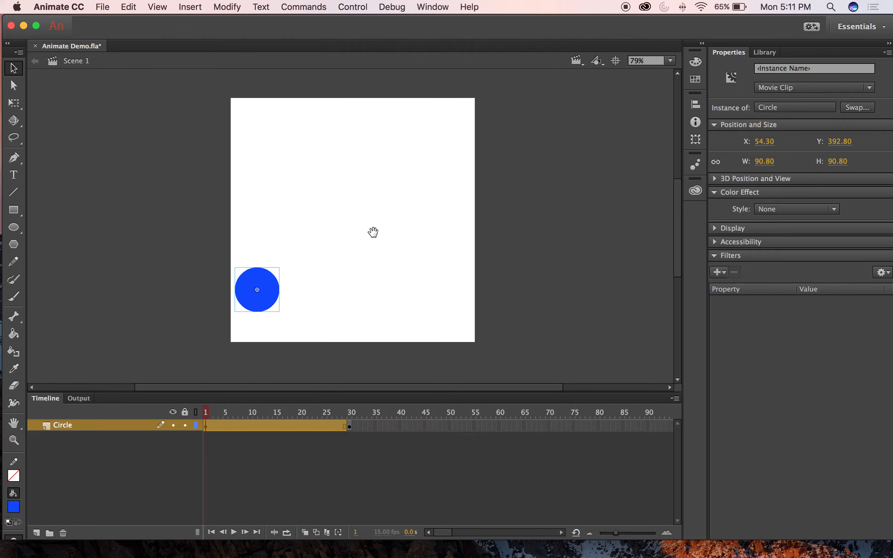
pyautogui.click(350, 412)
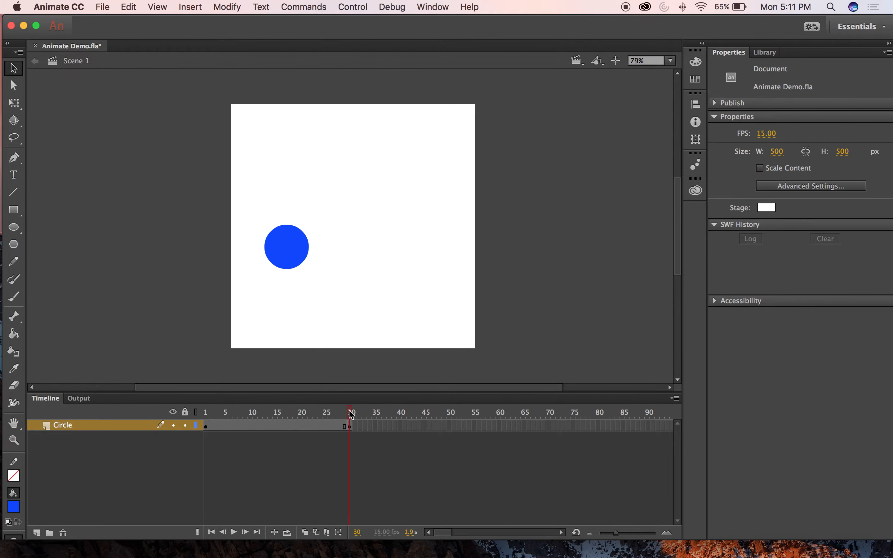
pyautogui.click(291, 241)
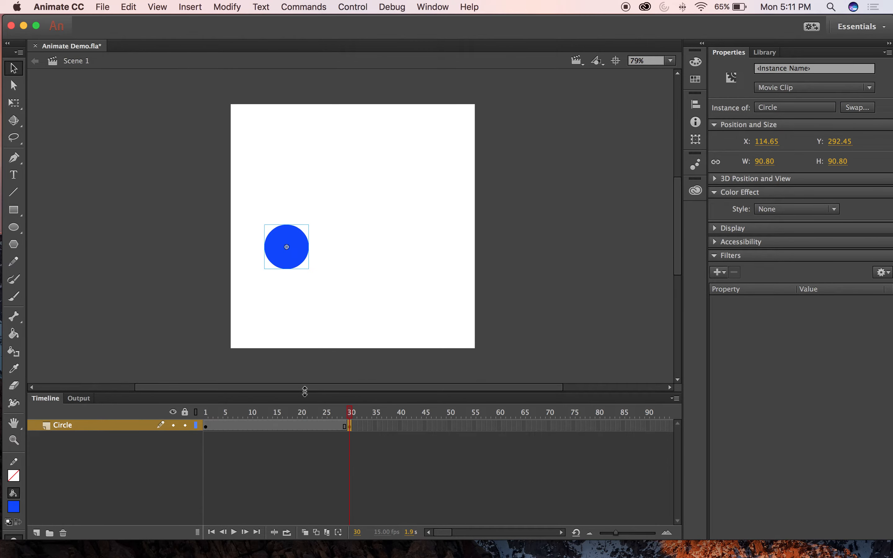
pyautogui.click(336, 416)
pyautogui.moveTo(336, 417); pyautogui.dragTo(353, 413)
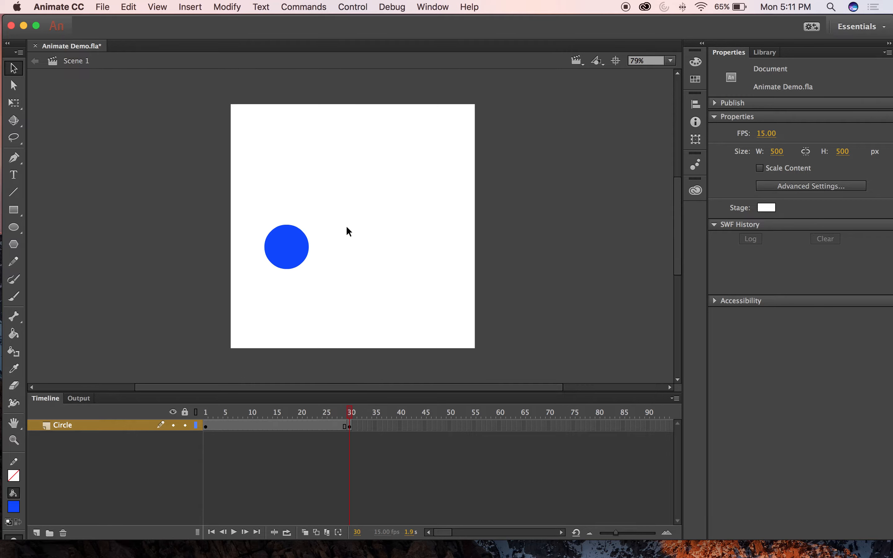
pyautogui.click(298, 258)
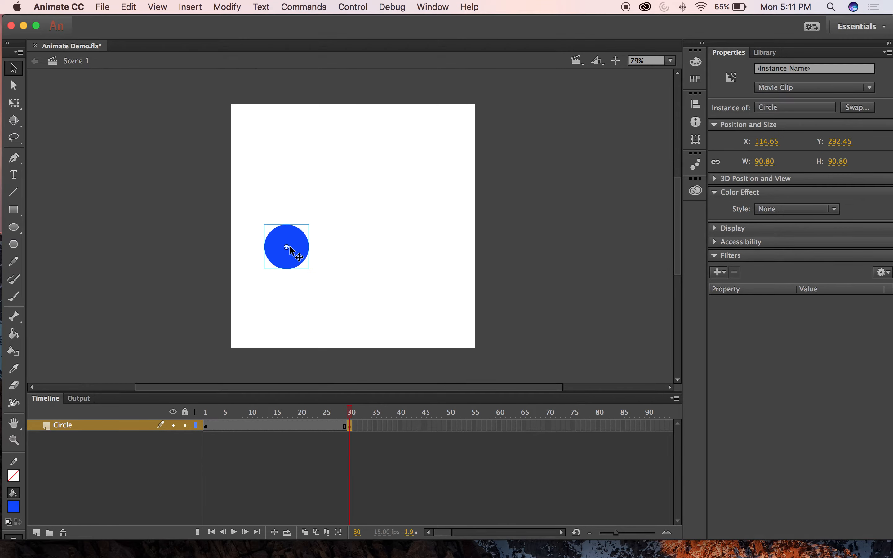
pyautogui.moveTo(298, 257); pyautogui.dragTo(452, 142)
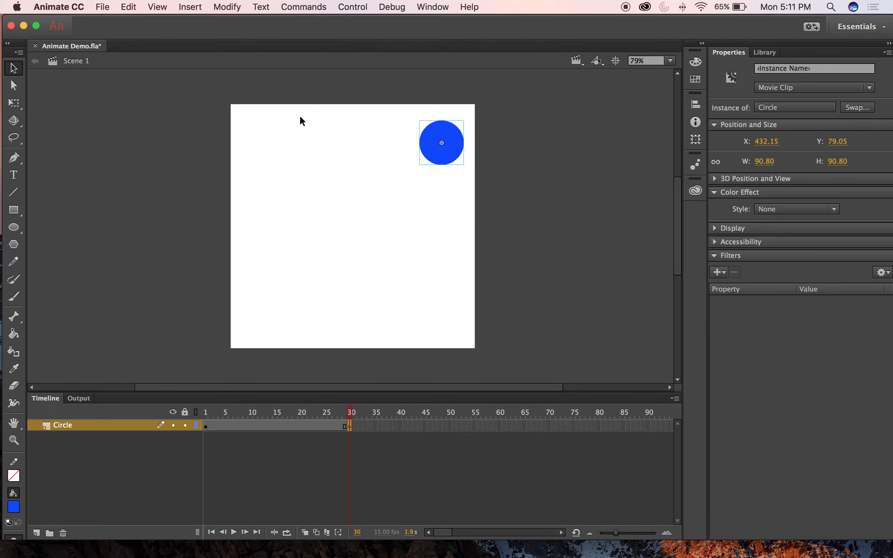
# - Check the circle's position at frame 20 and scrub through the in-between frames back to frame 1
pyautogui.click(302, 425)
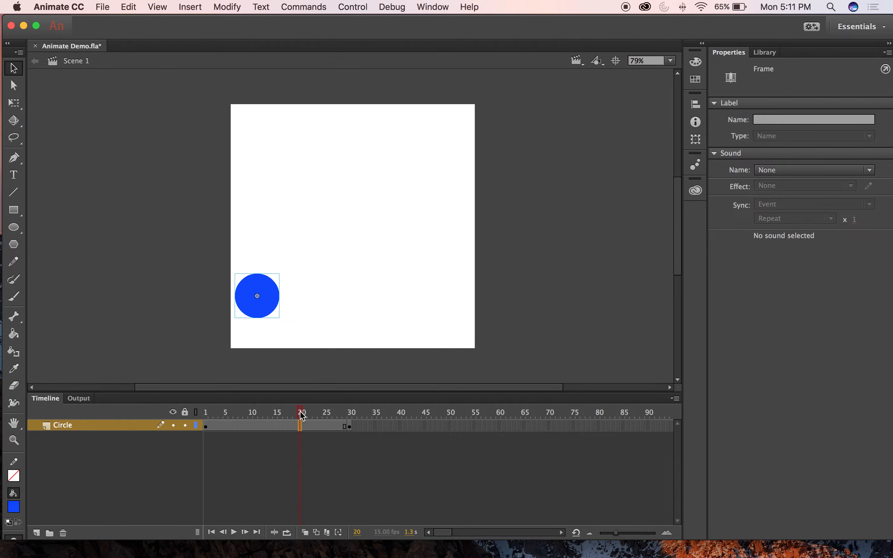
pyautogui.moveTo(301, 416)
pyautogui.mouseDown()
pyautogui.moveTo(206, 411)
pyautogui.moveTo(352, 410)
pyautogui.moveTo(301, 411)
pyautogui.mouseUp()
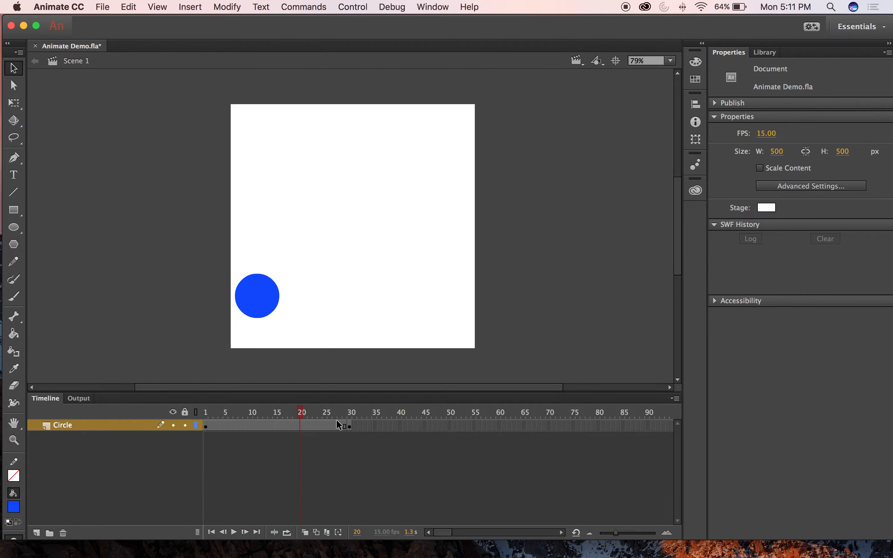
pyautogui.moveTo(307, 415); pyautogui.dragTo(206, 415)
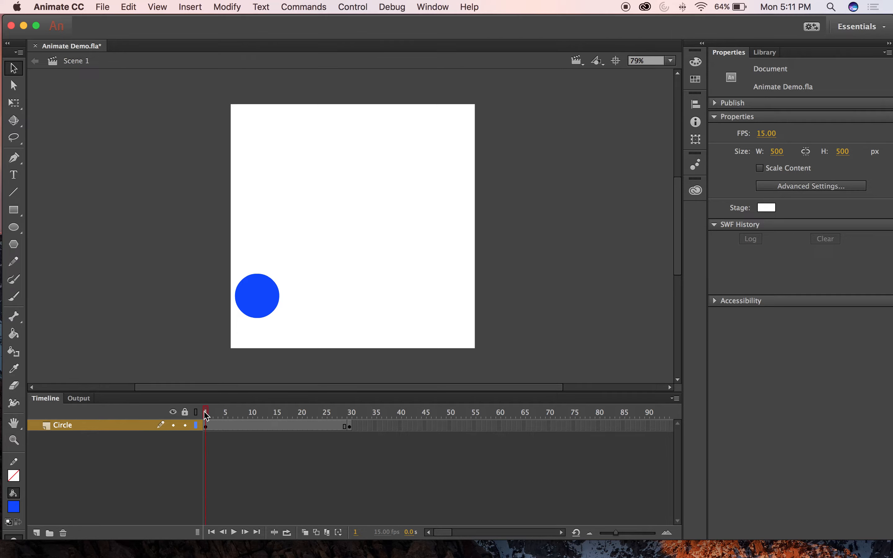
# - Create a classic tween between the frame 1 and frame 30 keyframes on the Circle layer
pyautogui.click(262, 424)
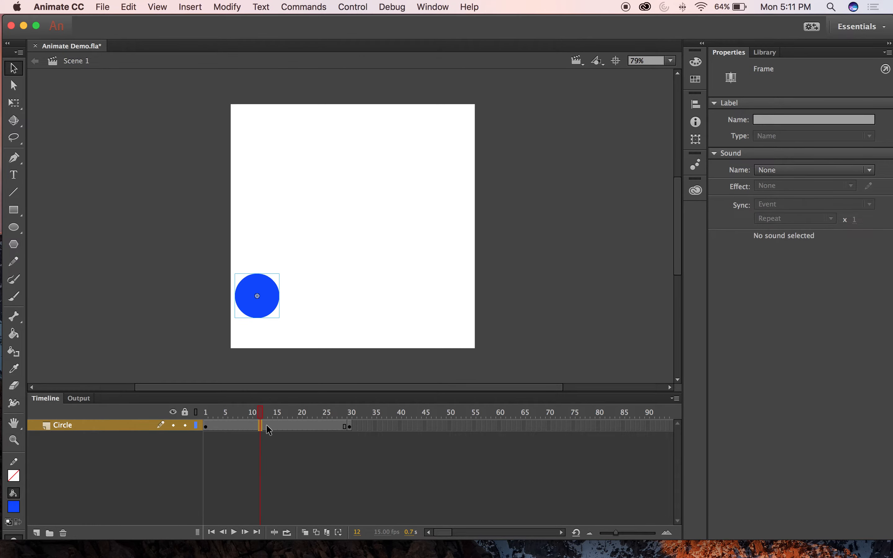
pyautogui.rightClick(266, 426)
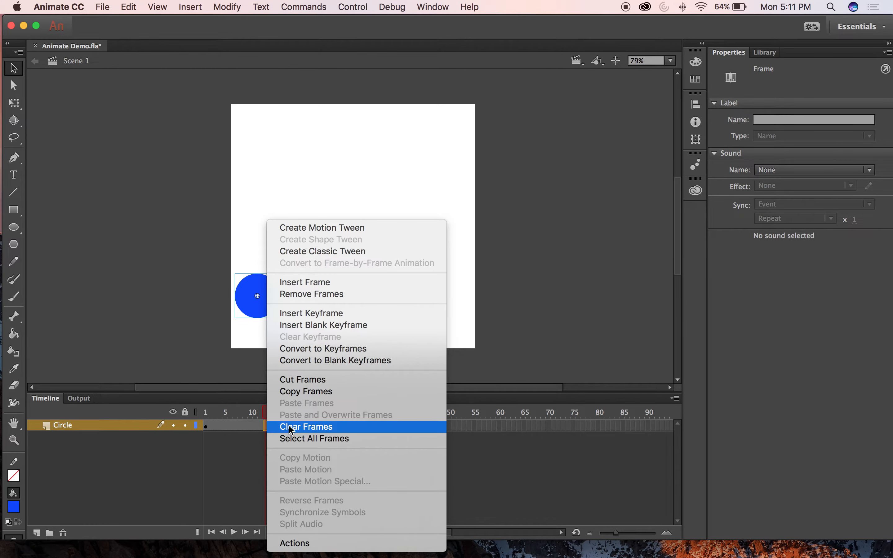
pyautogui.click(323, 253)
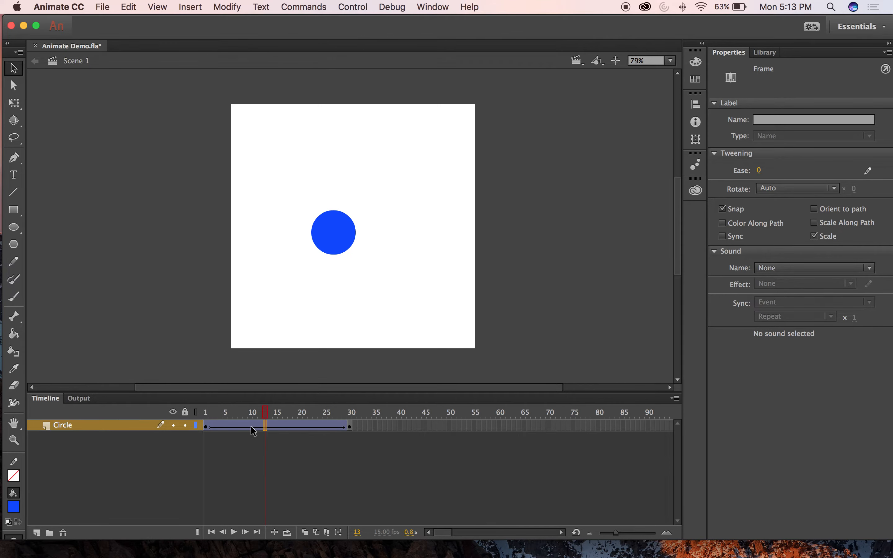
# - Preview the circle's tween by scrubbing the timeline and playing the animation from frame 1, dismissing the desktop notification
pyautogui.moveTo(265, 414); pyautogui.dragTo(334, 412)
pyautogui.moveTo(333, 412); pyautogui.dragTo(143, 433)
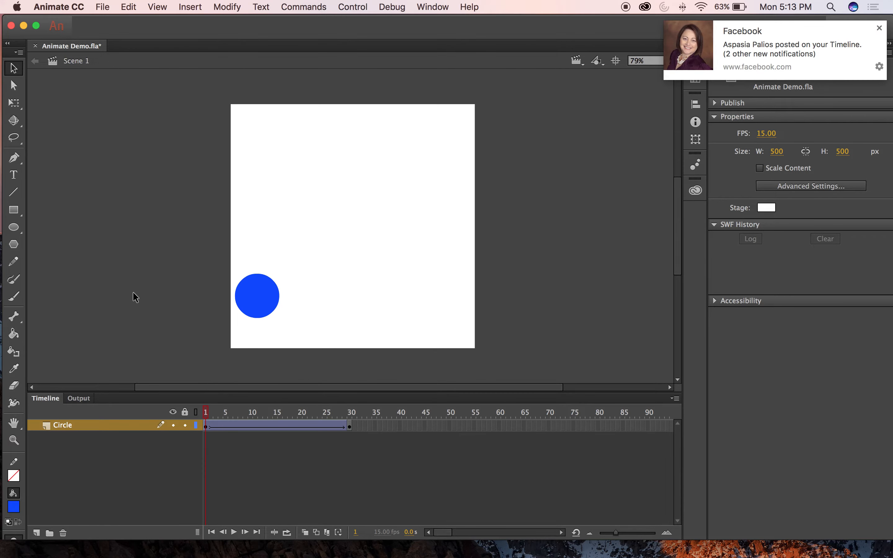
pyautogui.click(879, 29)
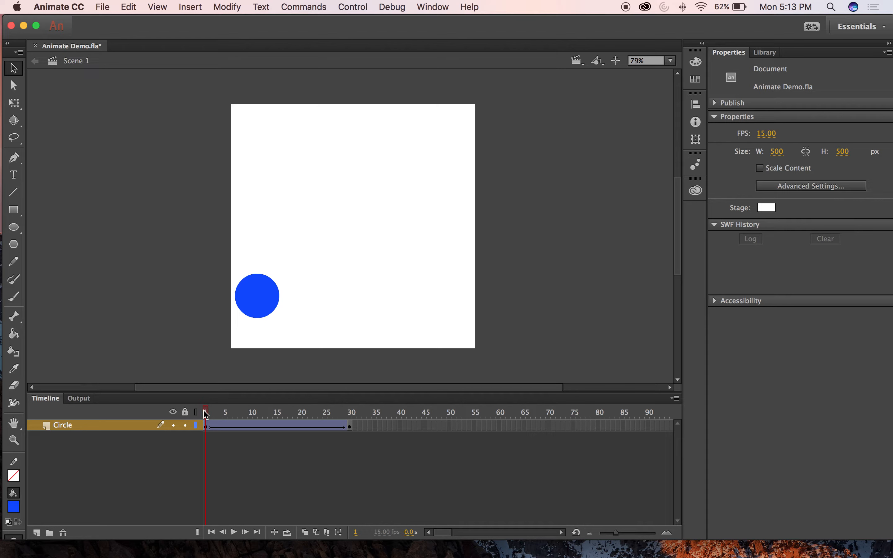
pyautogui.press('Return')
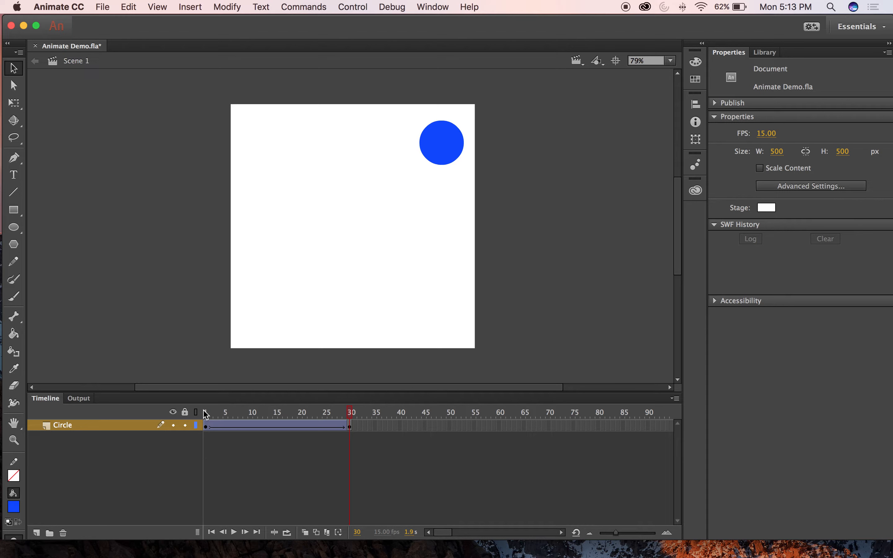
pyautogui.press('Return')
pyautogui.press('Return')
# - Check the circle at the frame 30 keyframe, and shrink the frame 1 circle proportionally to 47 × 47 px
pyautogui.click(349, 427)
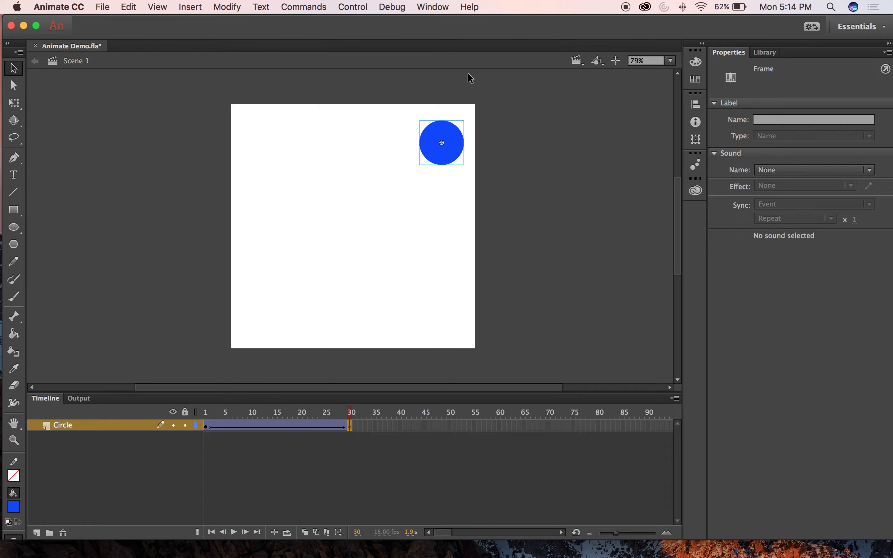
pyautogui.click(428, 149)
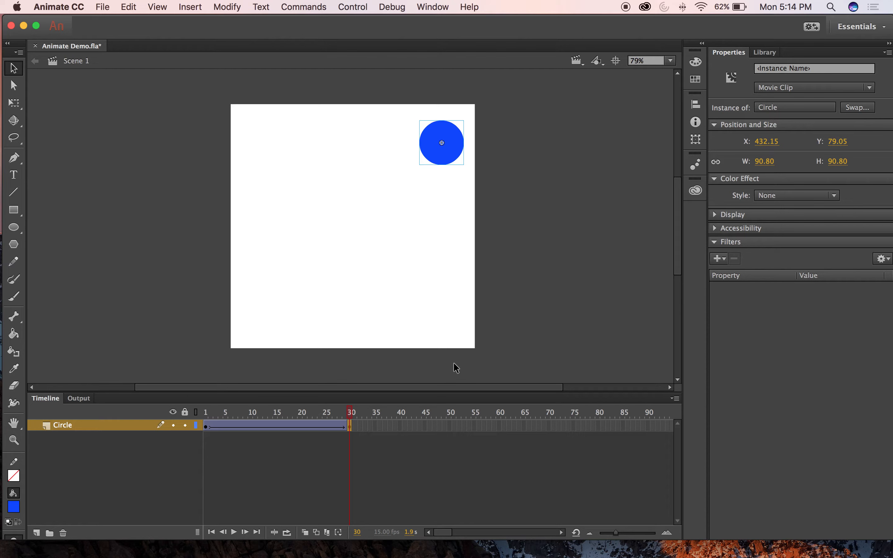
pyautogui.click(206, 413)
pyautogui.click(256, 297)
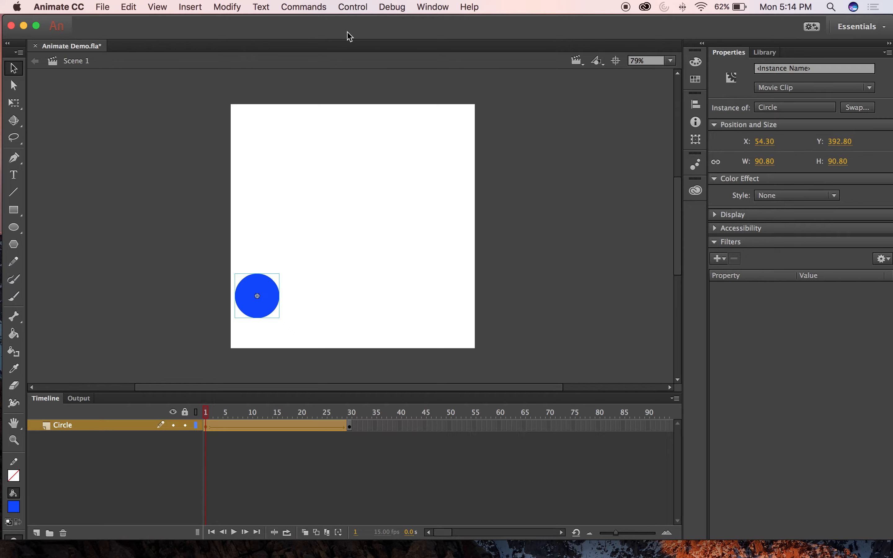
pyautogui.moveTo(775, 168); pyautogui.dragTo(755, 167)
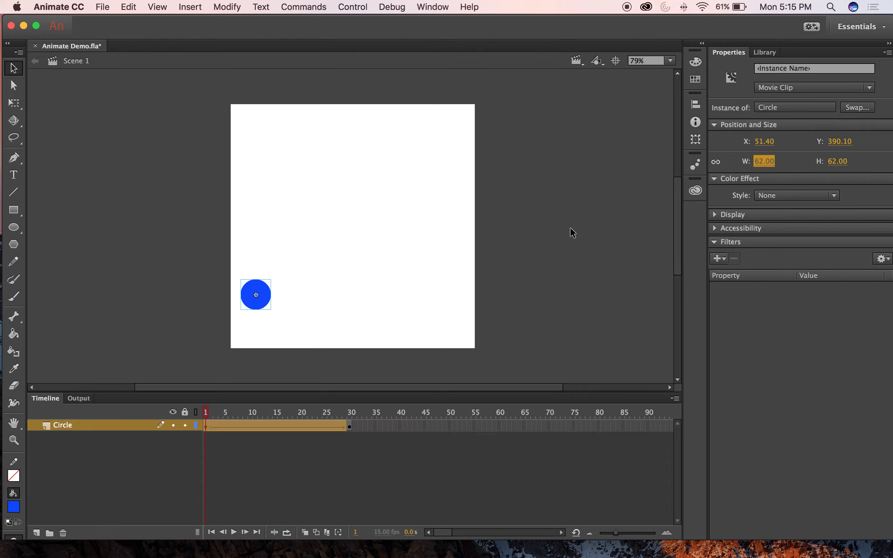
pyautogui.moveTo(767, 163); pyautogui.dragTo(758, 165)
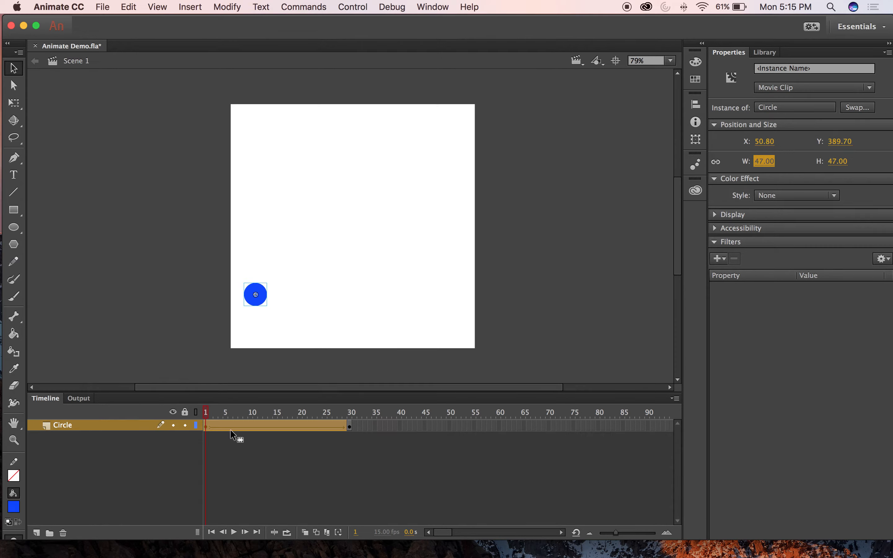
pyautogui.moveTo(206, 420); pyautogui.dragTo(175, 399)
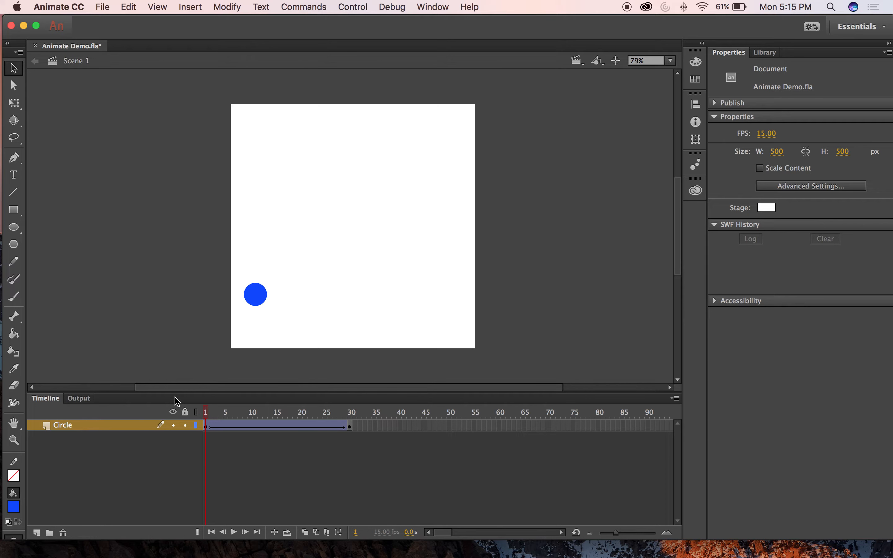
# - Preview the circle's growth by playing the tween repeatedly, and check the circle's size at the frame 1 keyframe
pyautogui.press('Return')
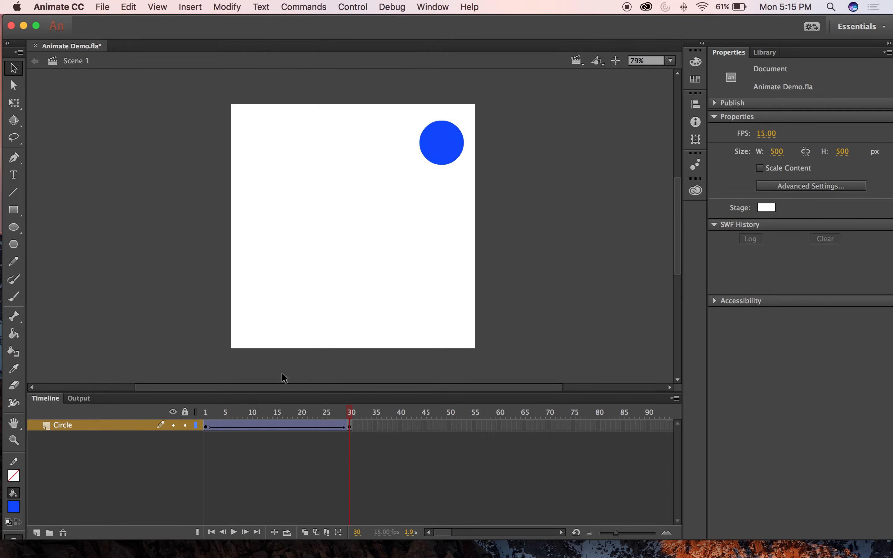
pyautogui.click(206, 412)
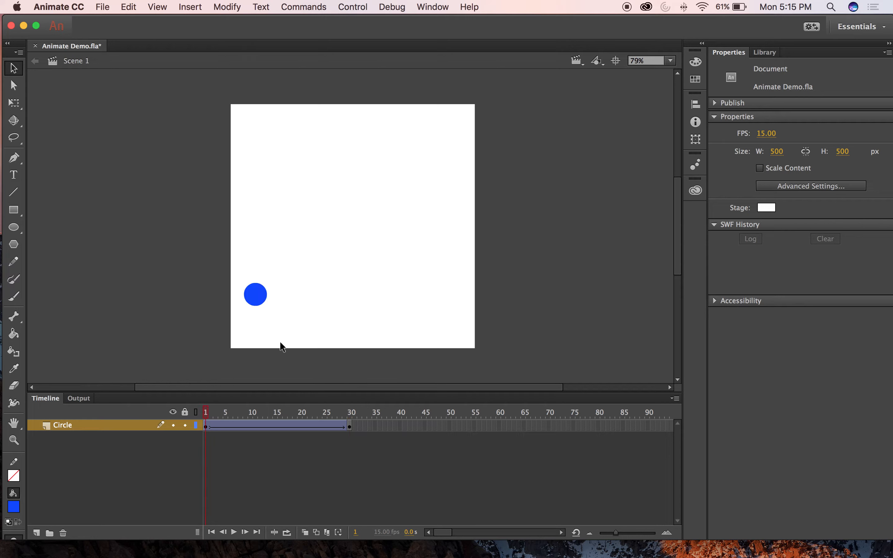
pyautogui.click(260, 296)
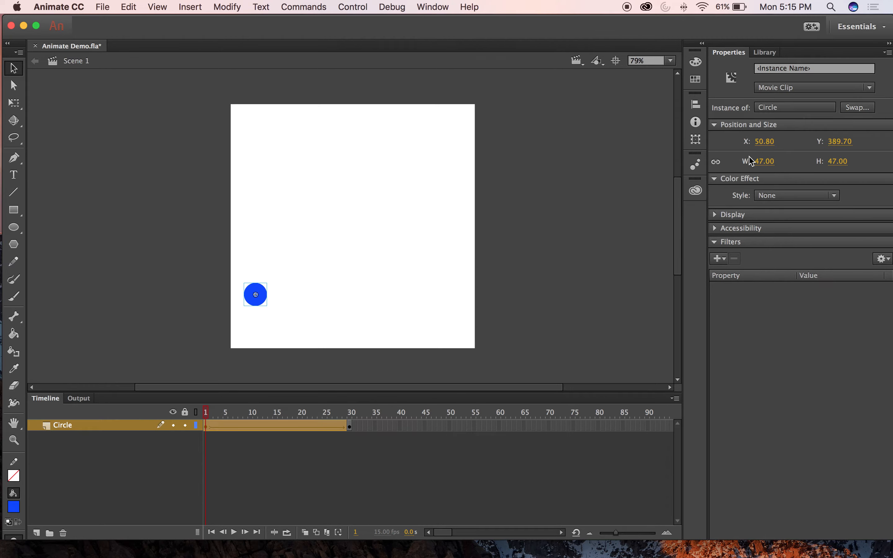
pyautogui.press('Return')
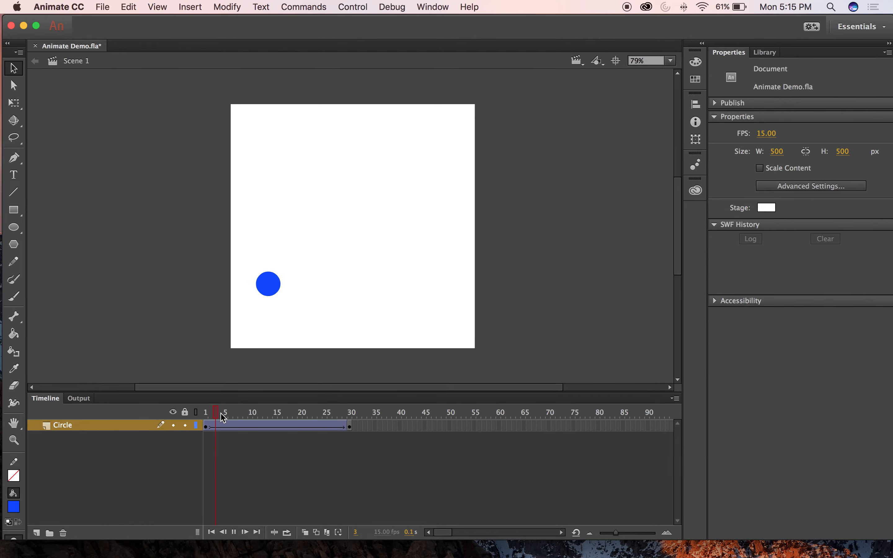
pyautogui.press('Return')
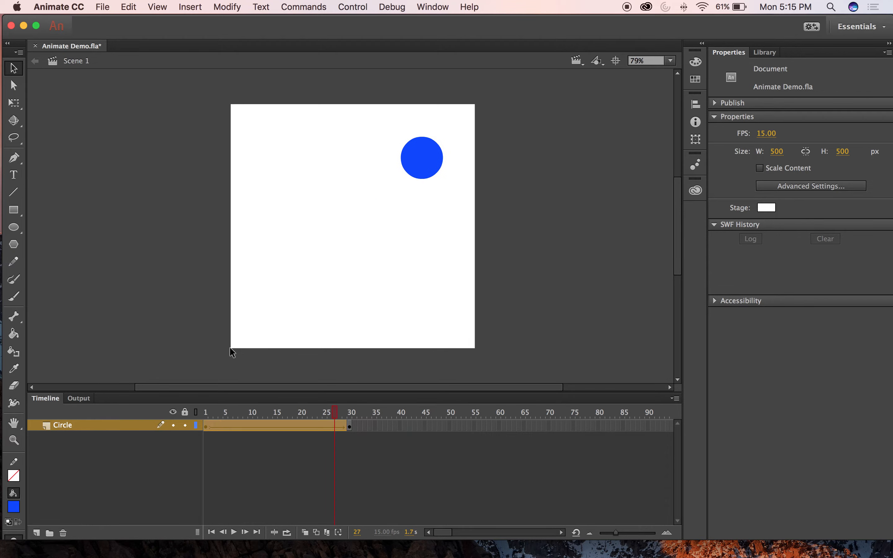
pyautogui.press('Return')
pyautogui.press('Return')
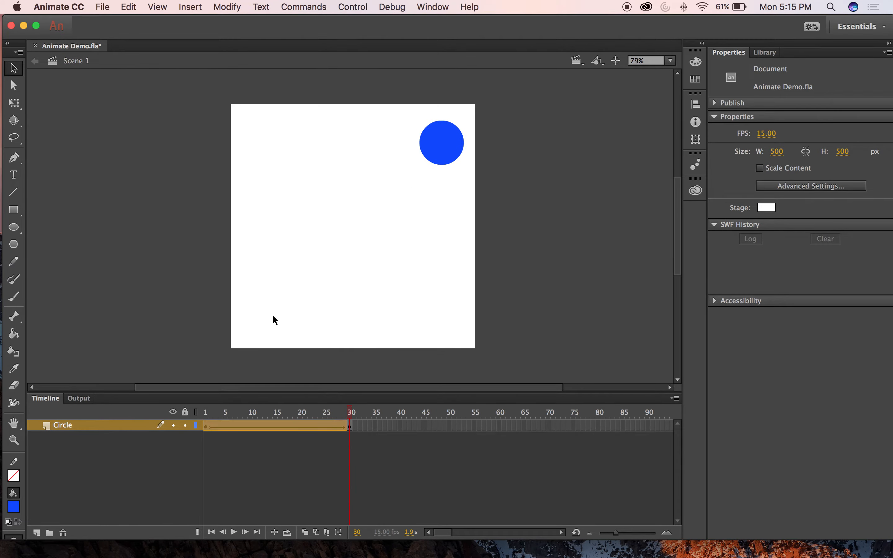
# - Move the frame 30 circle close to its starting position, at about X 140, Y 374, and play the slower tween
pyautogui.click(443, 143)
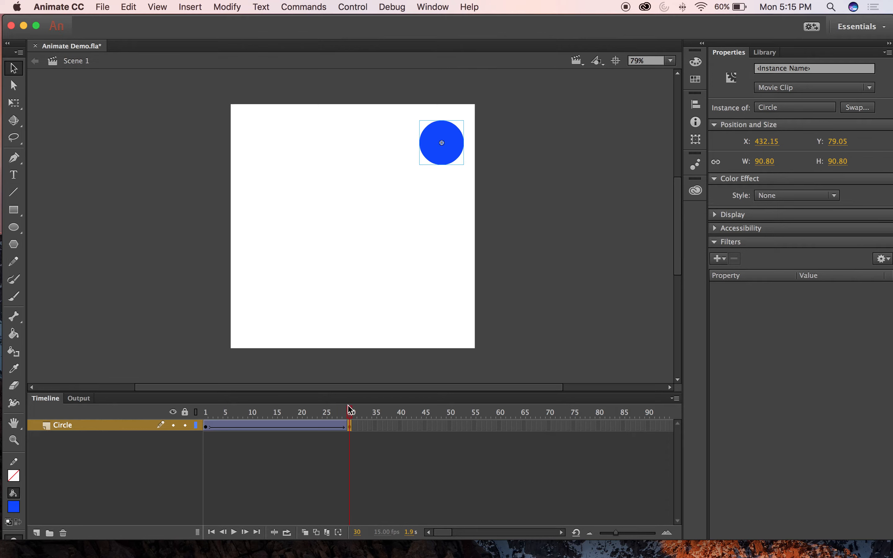
pyautogui.moveTo(446, 138); pyautogui.dragTo(294, 293)
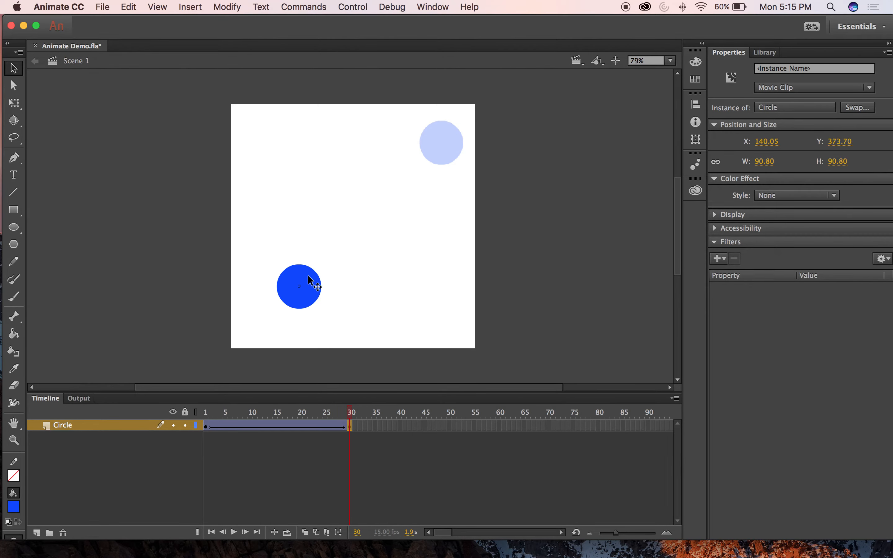
pyautogui.moveTo(351, 413); pyautogui.dragTo(350, 340)
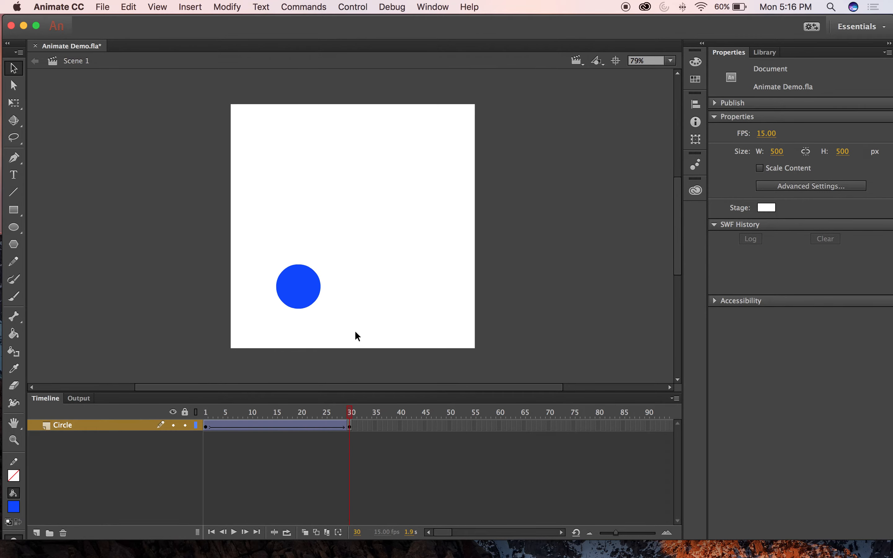
pyautogui.press('Return')
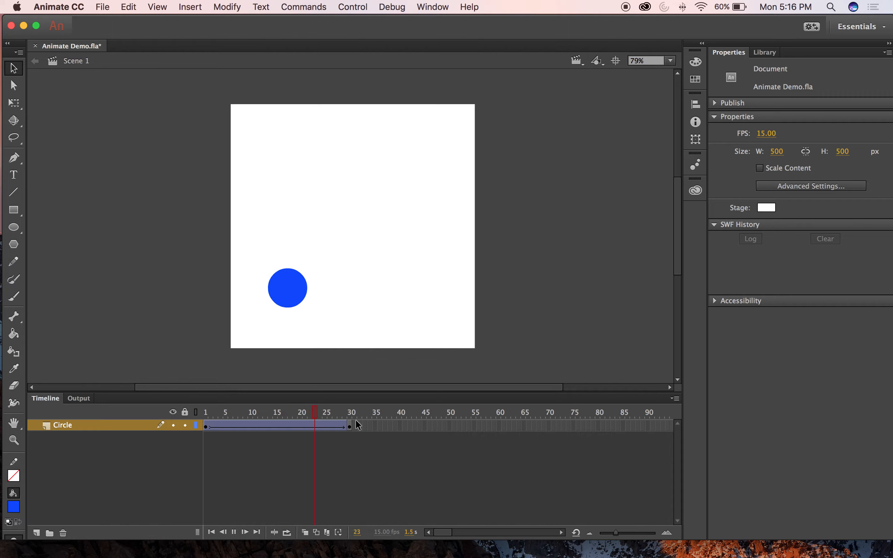
pyautogui.press('Return')
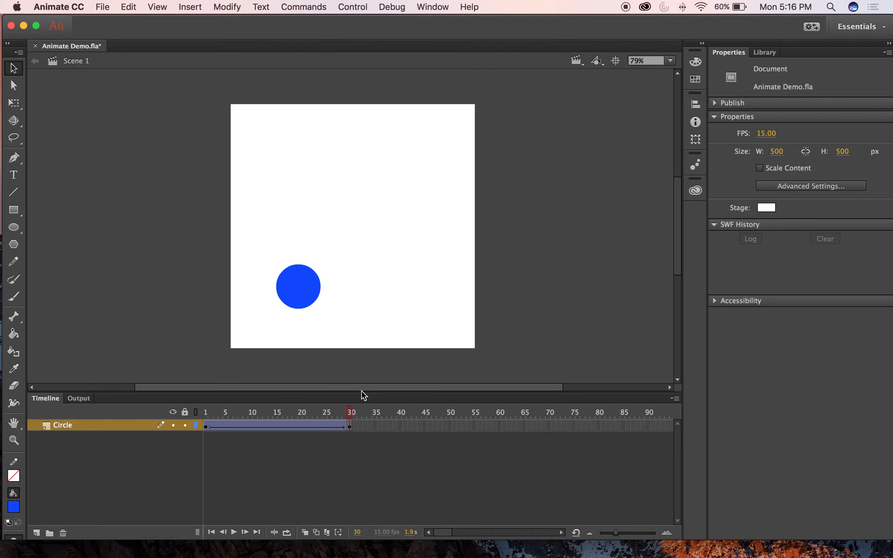
pyautogui.press('Return')
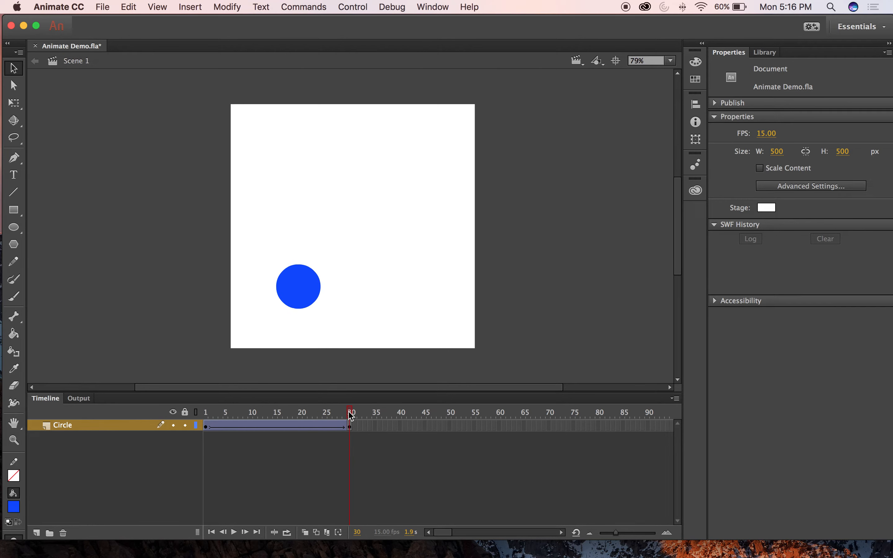
pyautogui.press('Return')
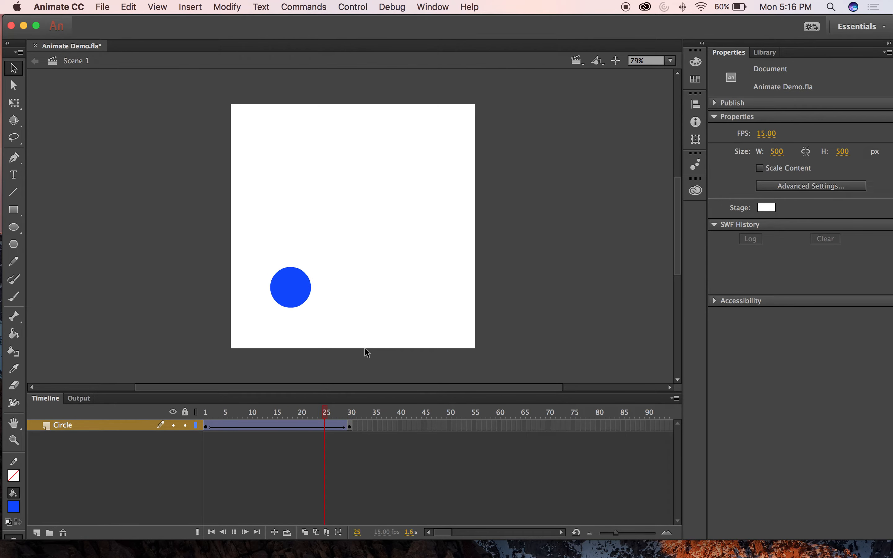
# - Move the Circle layer's end keyframe from frame 30 to frame 10 and play the shortened tween
pyautogui.click(349, 427)
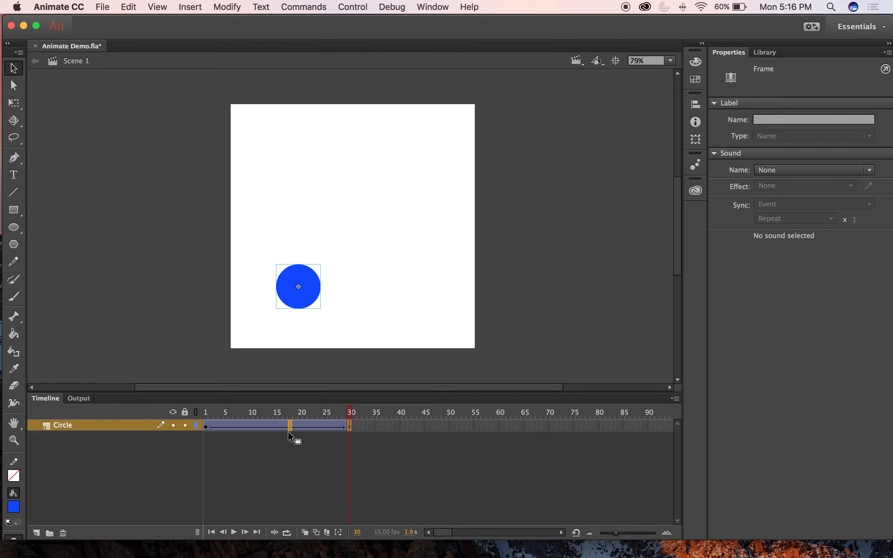
pyautogui.moveTo(253, 430); pyautogui.dragTo(251, 429)
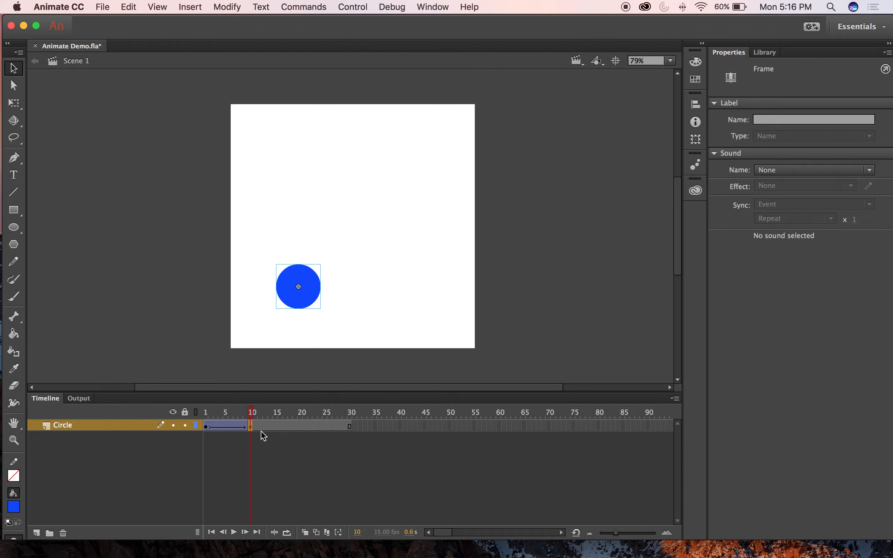
pyautogui.press('Return')
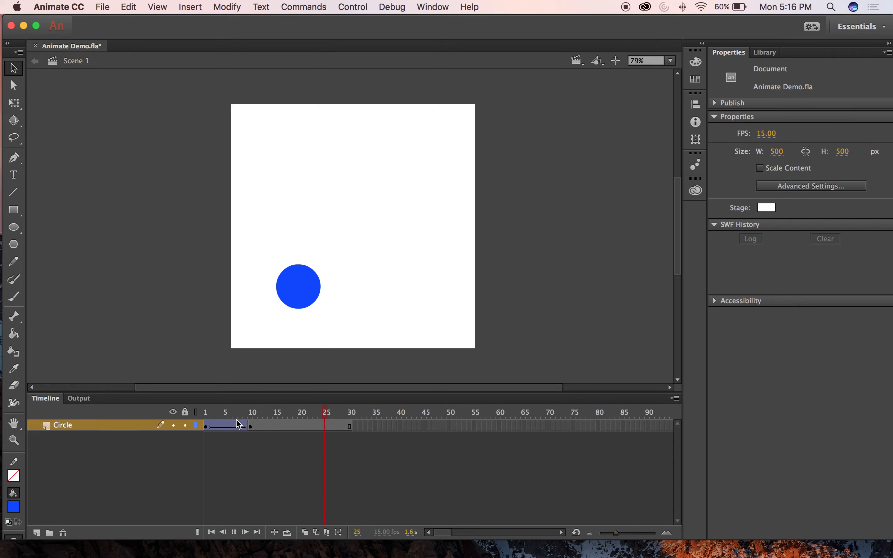
# - Remove the leftover frames 11 to 30 after the end keyframe on the Circle layer
pyautogui.click(240, 414)
pyautogui.click(255, 426)
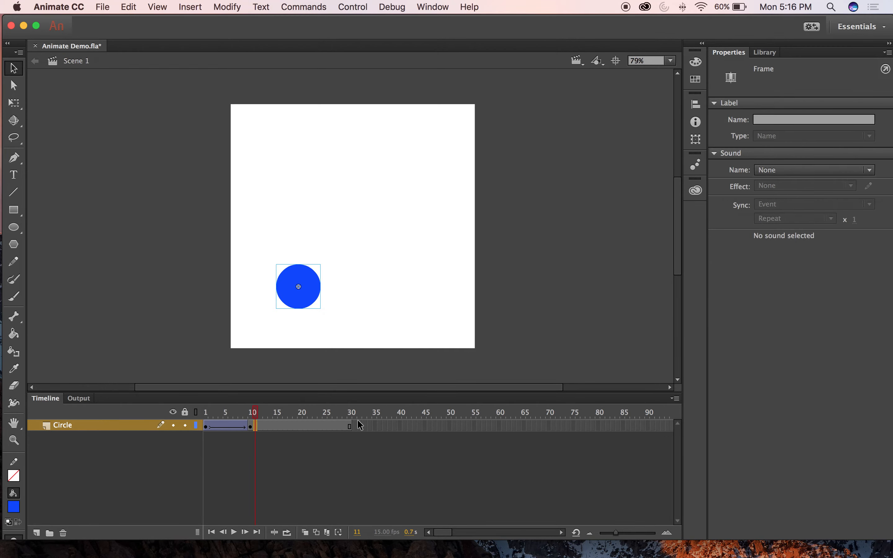
pyautogui.click(351, 428)
pyautogui.click(254, 426)
pyautogui.press('super+z')
pyautogui.click(254, 424)
pyautogui.keyDown('shift'); pyautogui.click(350, 427); pyautogui.keyUp('shift')
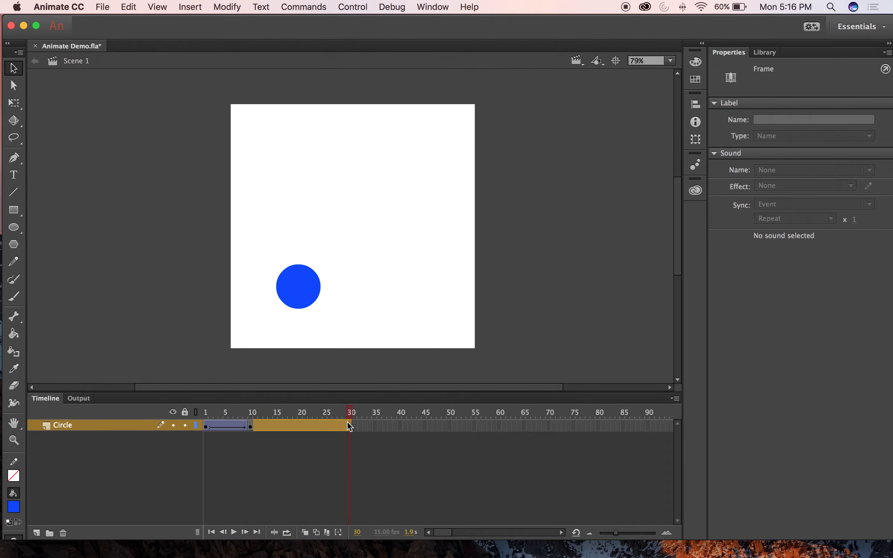
pyautogui.rightClick(337, 424)
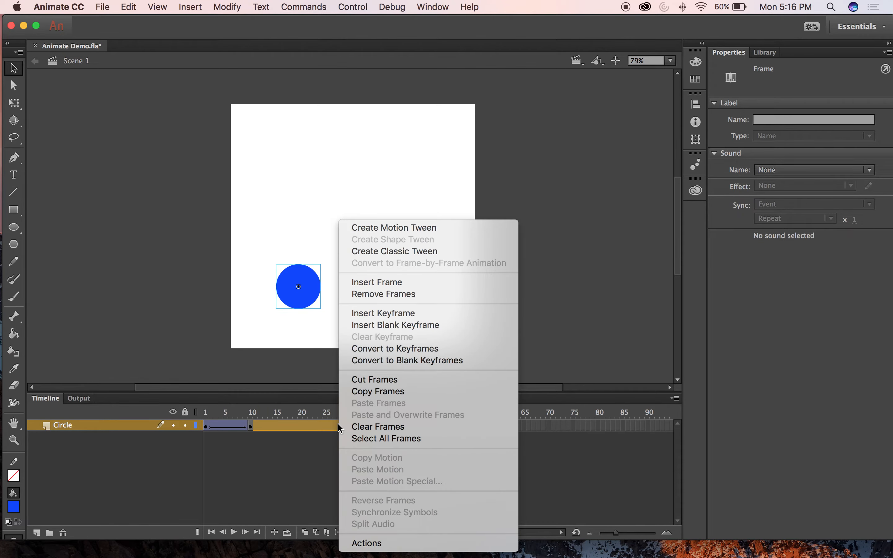
pyautogui.click(369, 295)
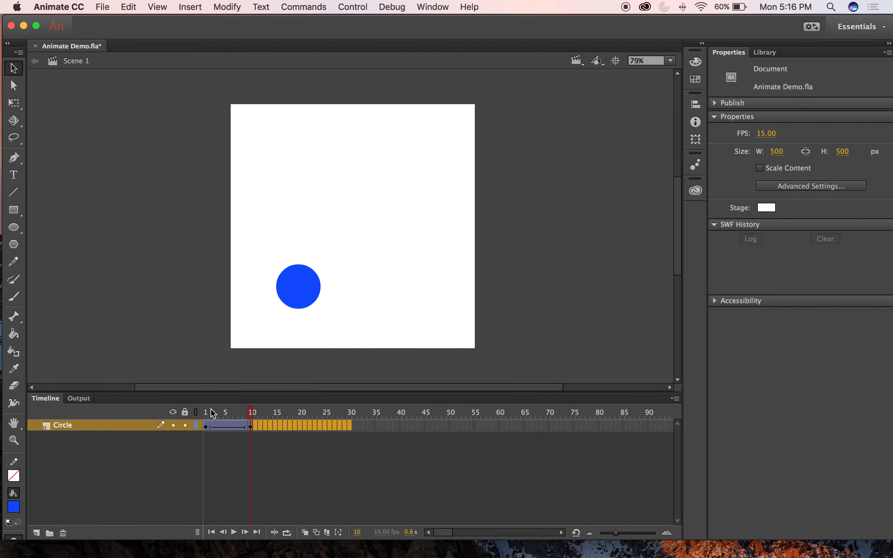
# - Play the 10-frame tween, and move the end keyframe on the Circle layer out to frame 30
pyautogui.press('Return')
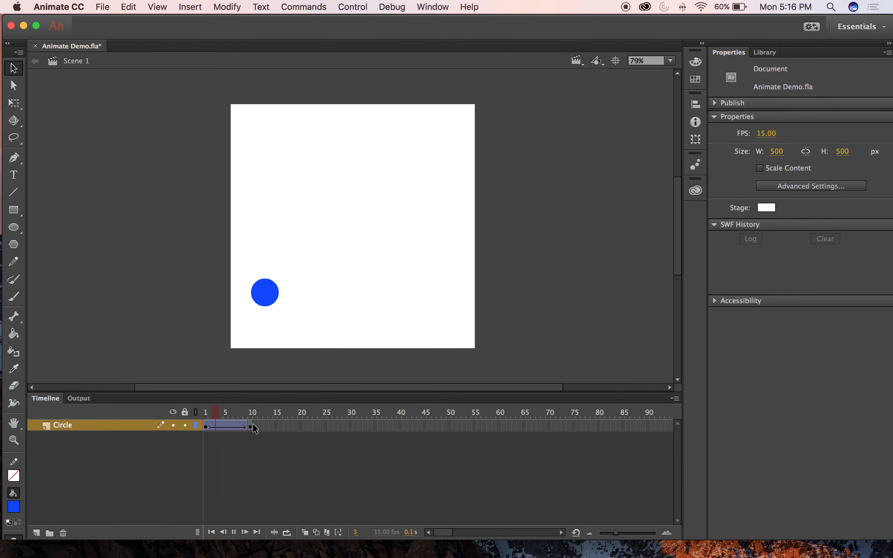
pyautogui.moveTo(254, 424); pyautogui.dragTo(231, 425)
pyautogui.click(253, 426)
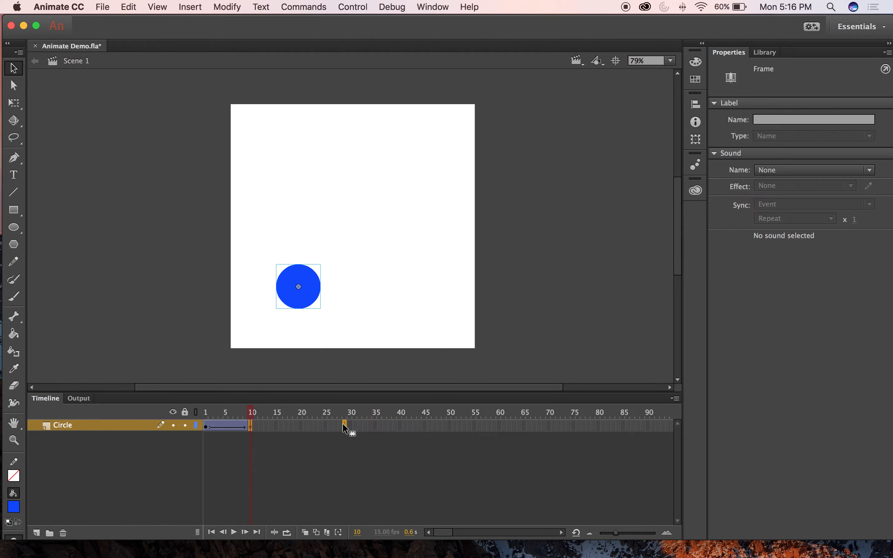
pyautogui.moveTo(349, 424); pyautogui.dragTo(349, 425)
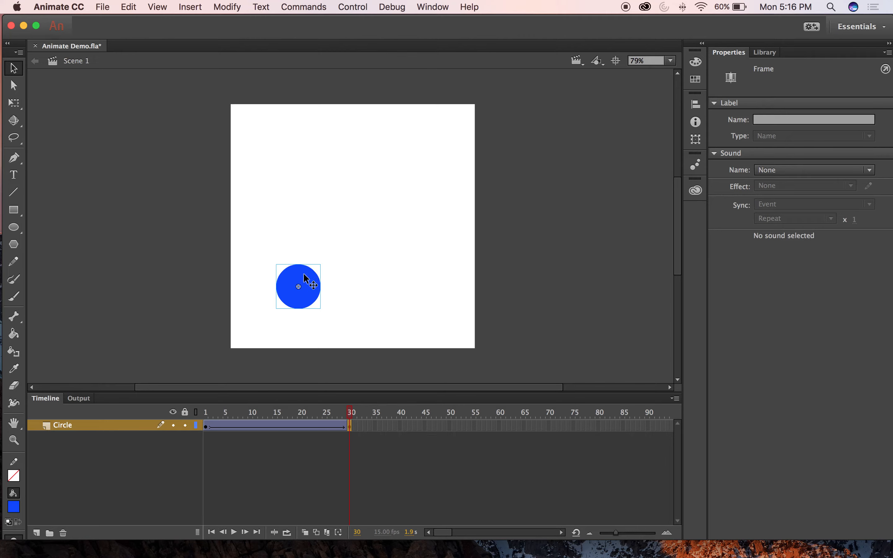
# - Move the frame 30 circle to about X 402, Y 94, enlarge it proportionally to 153 × 153 px, and preview the tween
pyautogui.click(312, 284)
pyautogui.moveTo(317, 289); pyautogui.dragTo(447, 156)
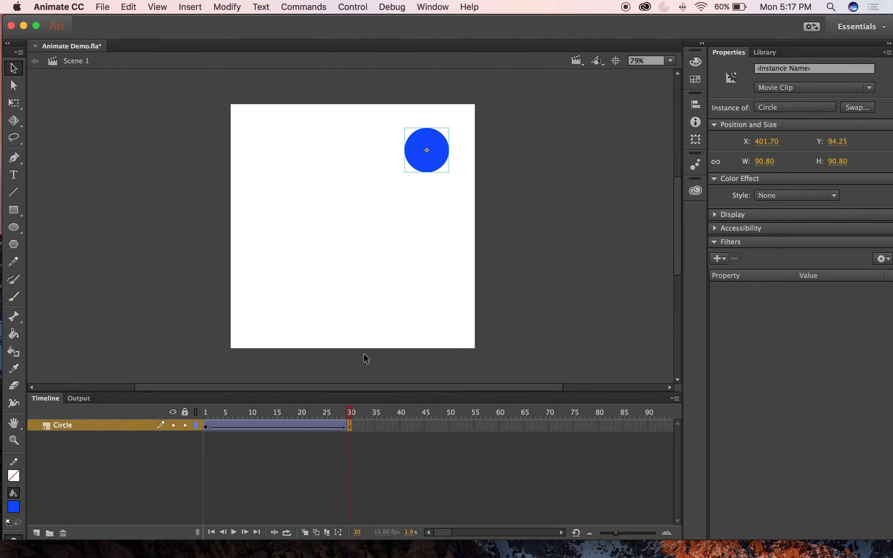
pyautogui.press('Return')
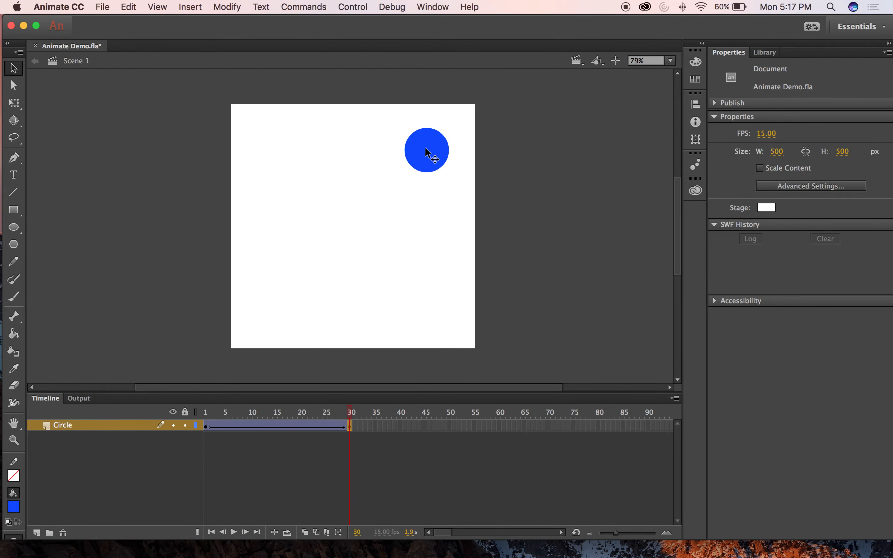
pyautogui.click(431, 143)
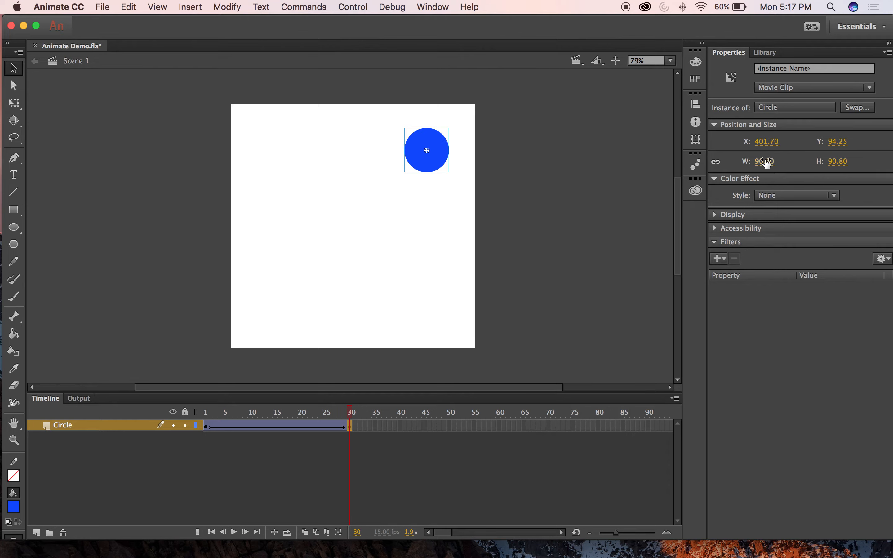
pyautogui.moveTo(766, 163); pyautogui.dragTo(805, 159)
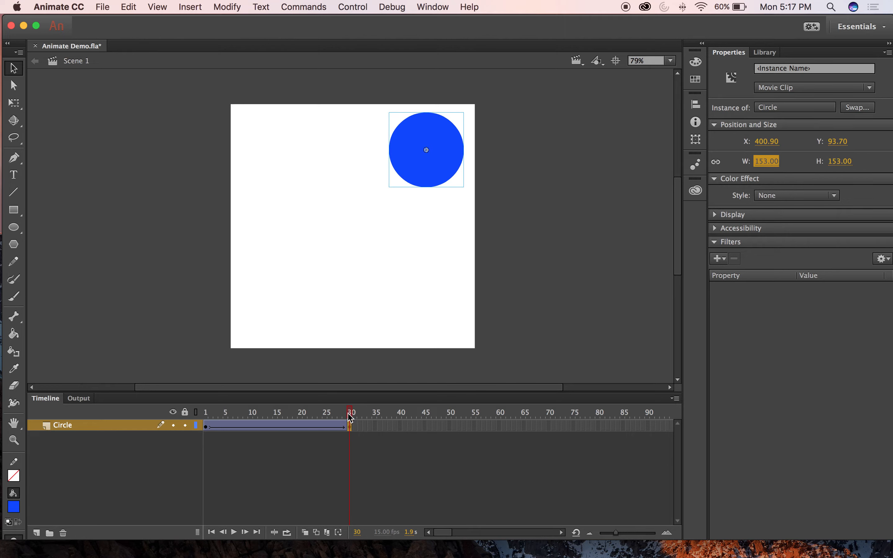
pyautogui.press('Return')
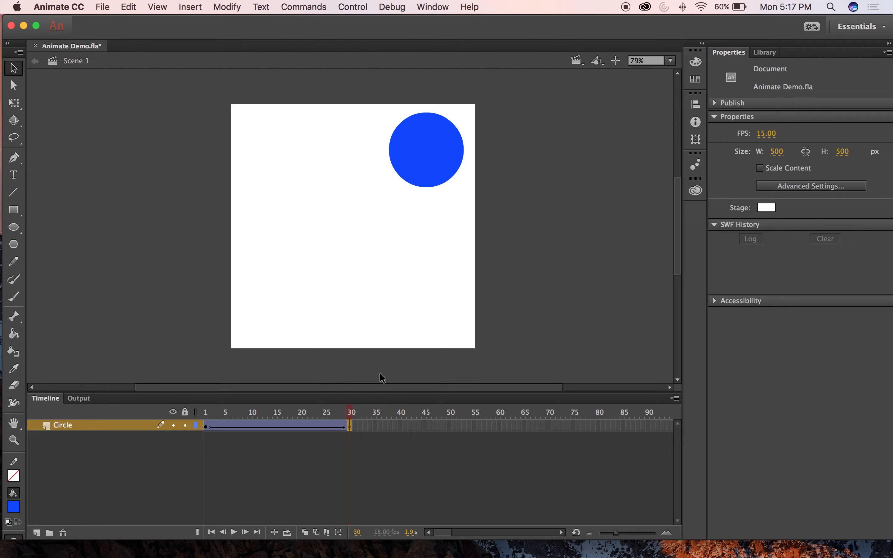
# - Apply a Tint color effect to the frame 30 circle with a magenta tint (RGB 204, 51, 153) and play the tween
pyautogui.click(439, 141)
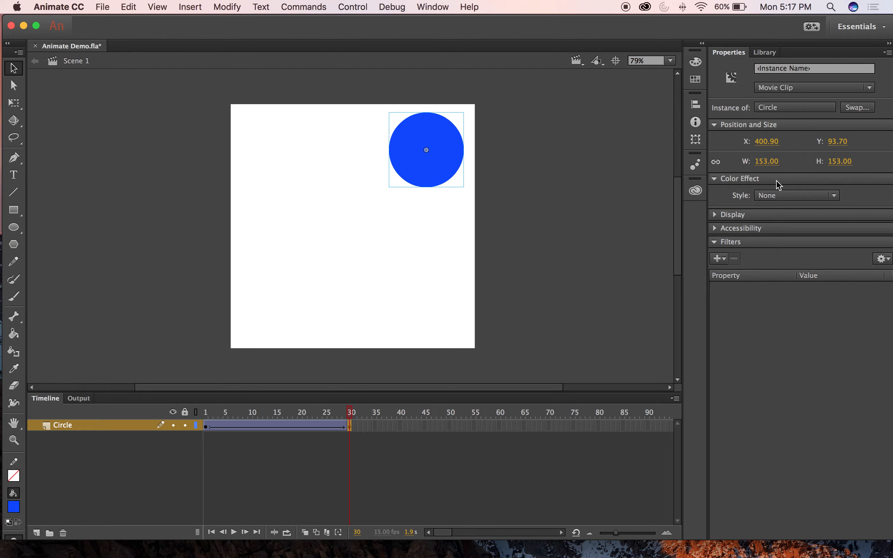
pyautogui.click(801, 195)
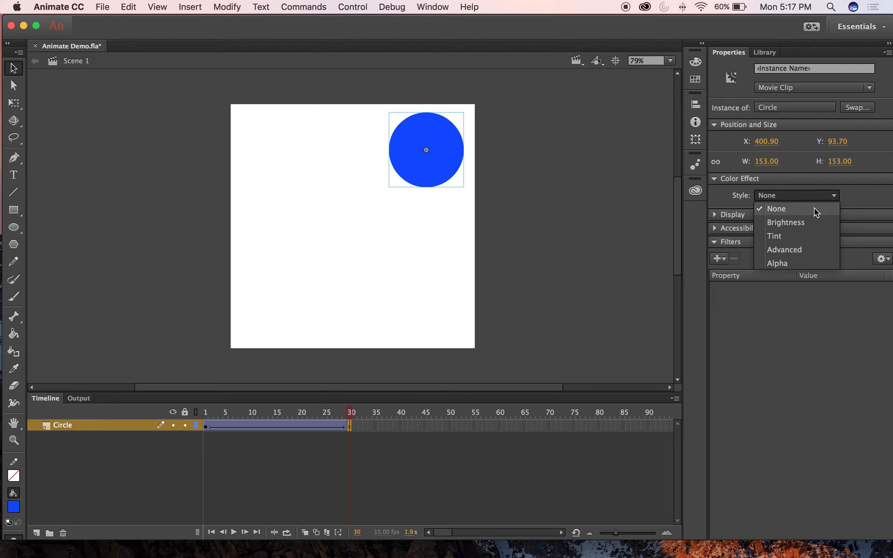
pyautogui.click(788, 239)
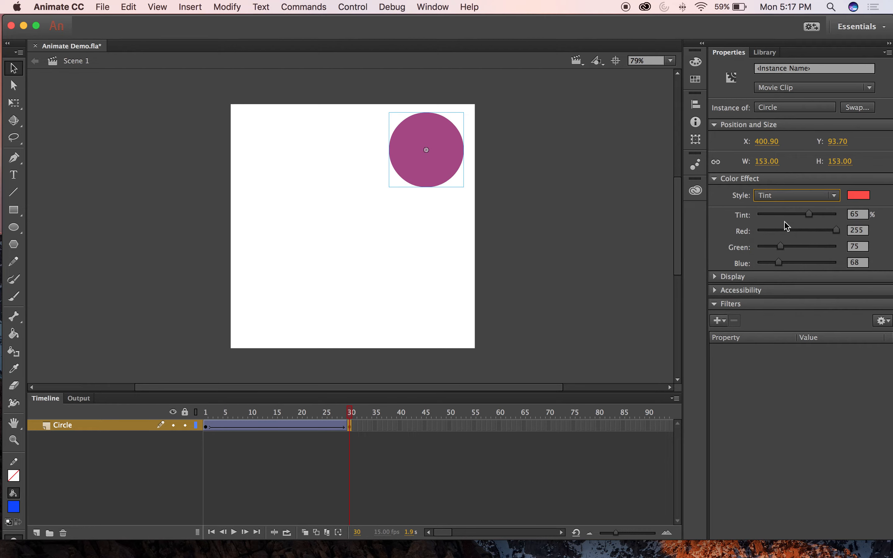
pyautogui.click(858, 195)
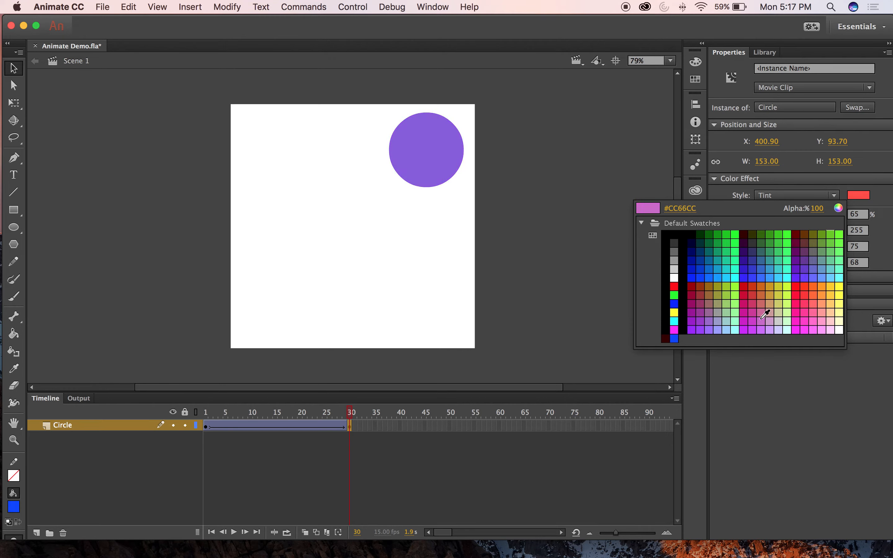
pyautogui.click(753, 313)
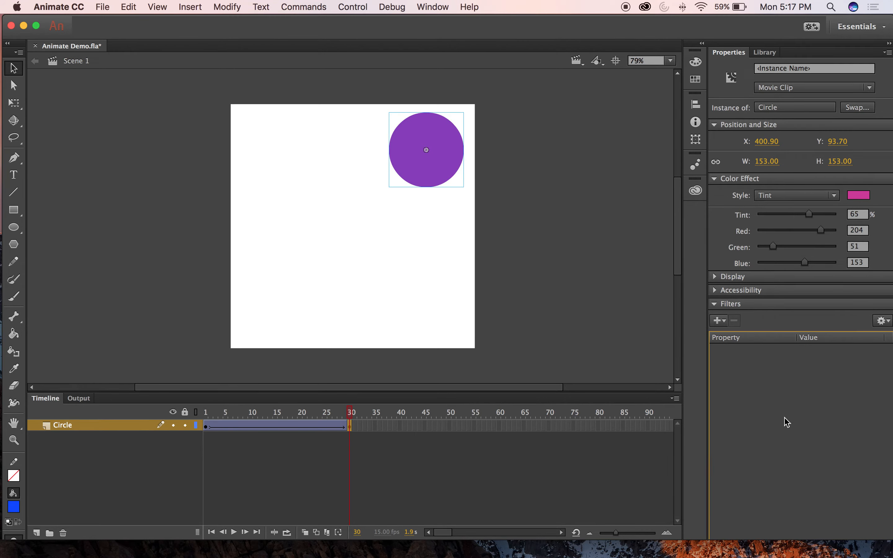
pyautogui.press('Return')
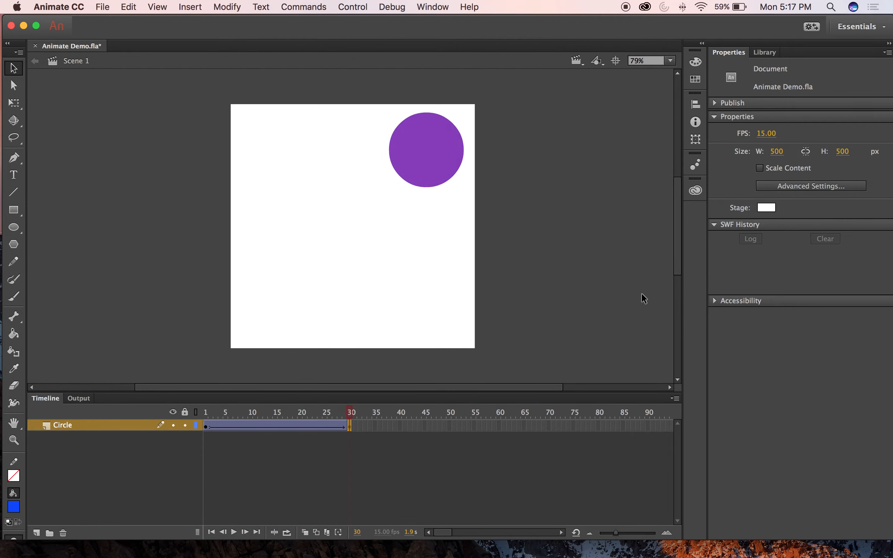
# - Change the frame 30 circle's tint color to green (RGB 51, 255, 102)
pyautogui.click(426, 149)
pyautogui.click(859, 196)
pyautogui.click(790, 304)
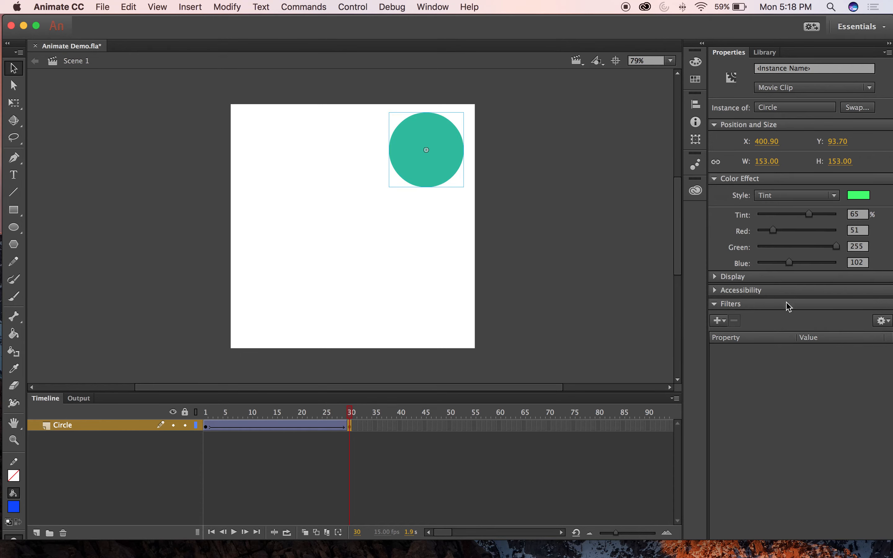
# - Try a yellow-green (#CCFF66) and a pink (RGB 255, 0, 102) tint color on the frame 30 circle
pyautogui.click(858, 195)
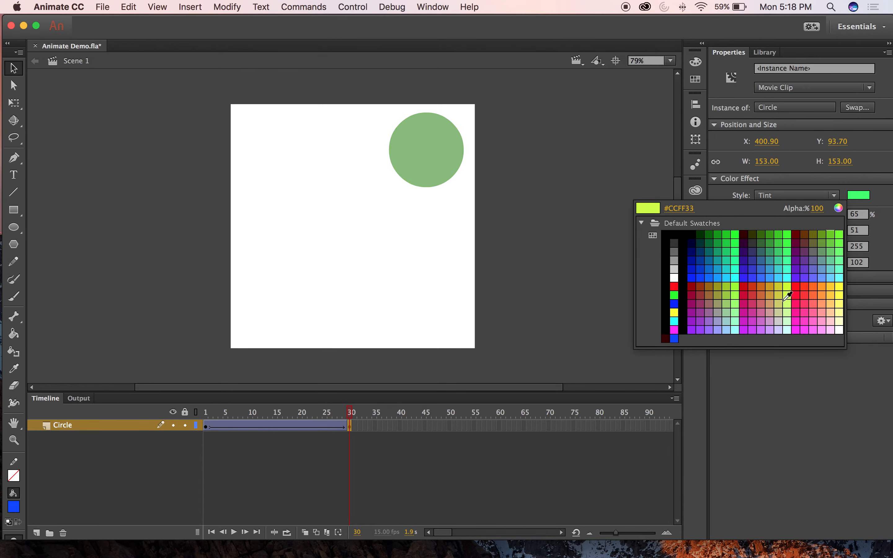
pyautogui.click(786, 306)
pyautogui.click(858, 194)
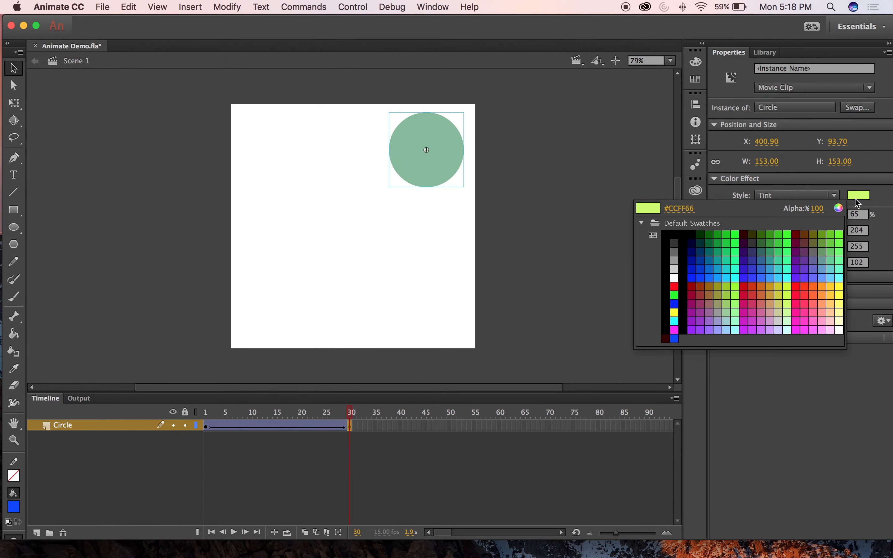
pyautogui.click(797, 303)
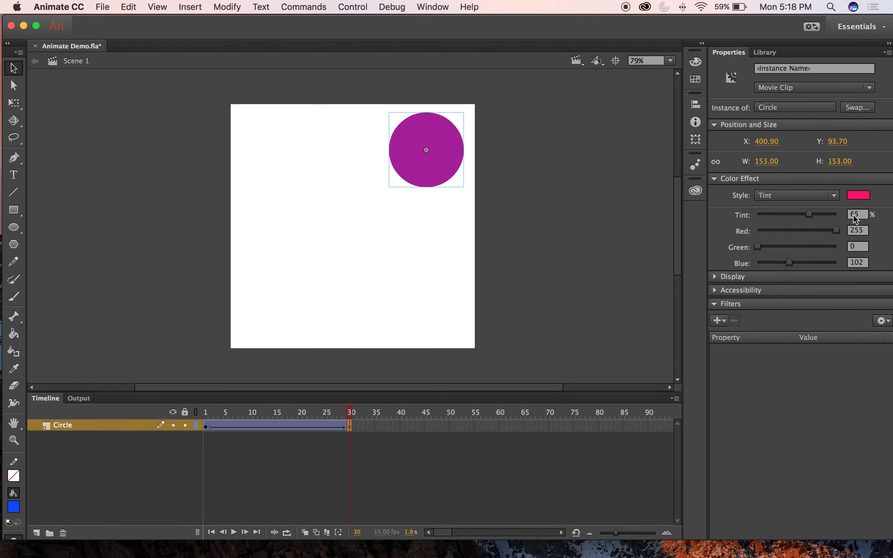
# - Change the frame 30 circle's tint color to red (RGB 255, 0, 0) and play the tween
pyautogui.click(859, 198)
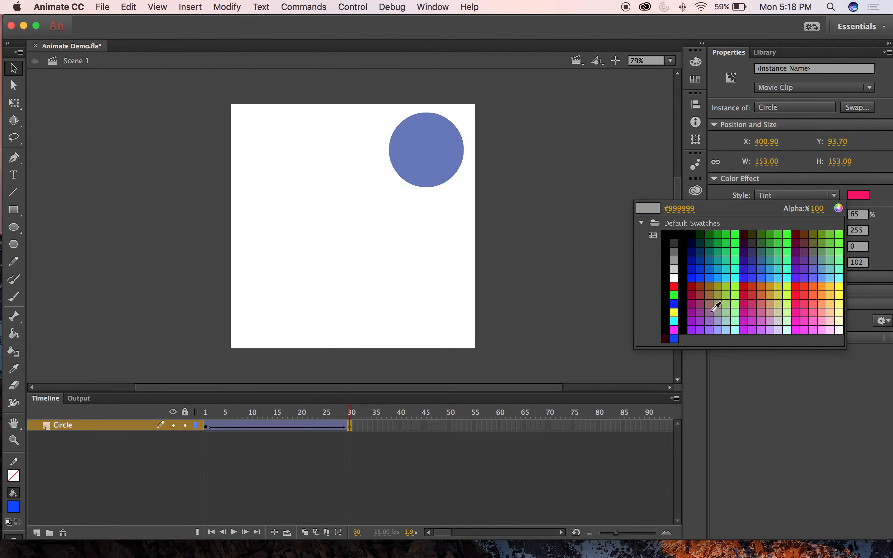
pyautogui.click(681, 286)
pyautogui.press('Return')
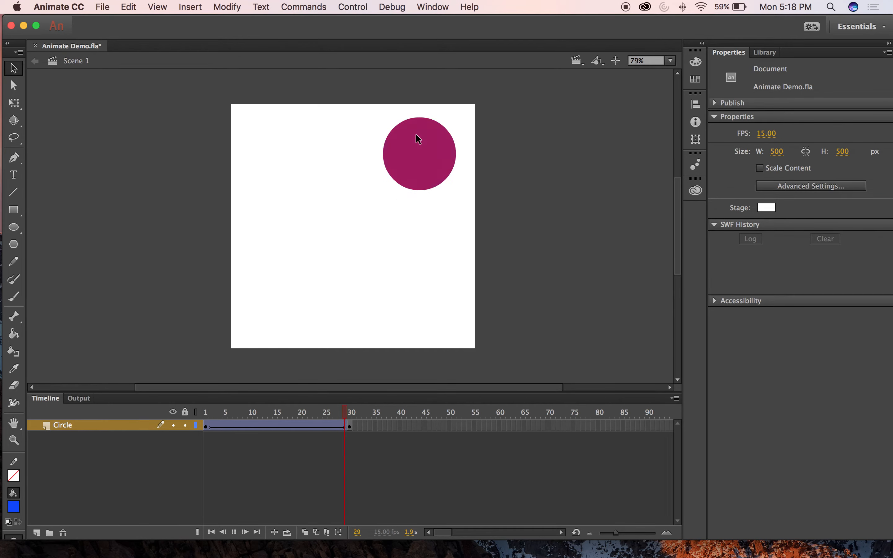
# - Raise the frame 30 circle's tint amount to 100% and play the tween
pyautogui.click(416, 138)
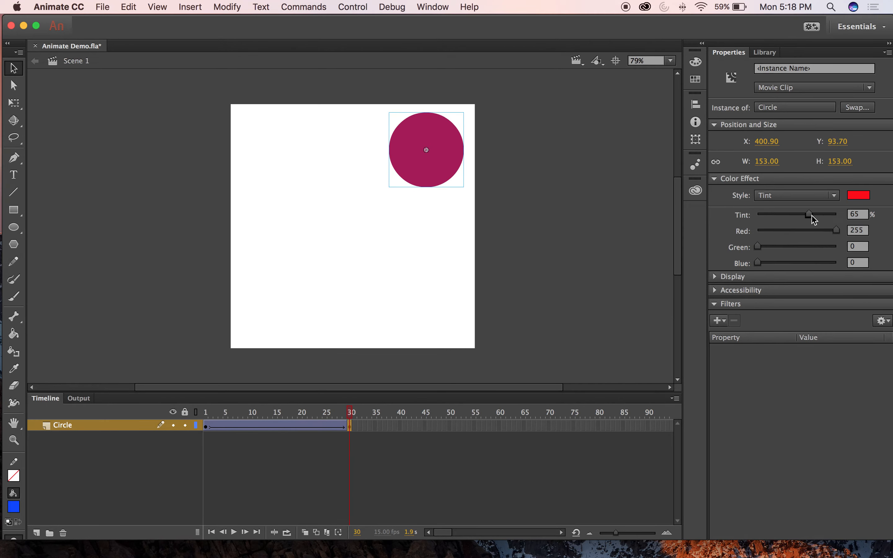
pyautogui.moveTo(810, 215); pyautogui.dragTo(851, 220)
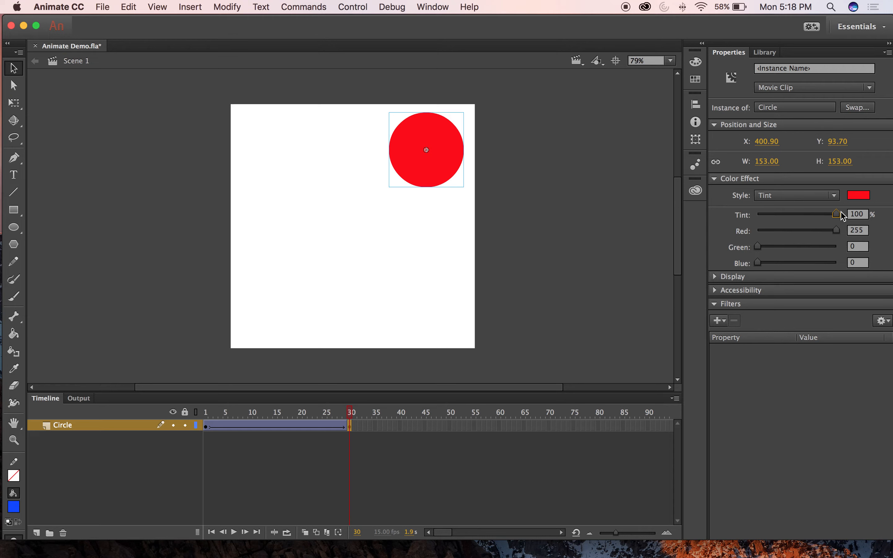
pyautogui.press('Return')
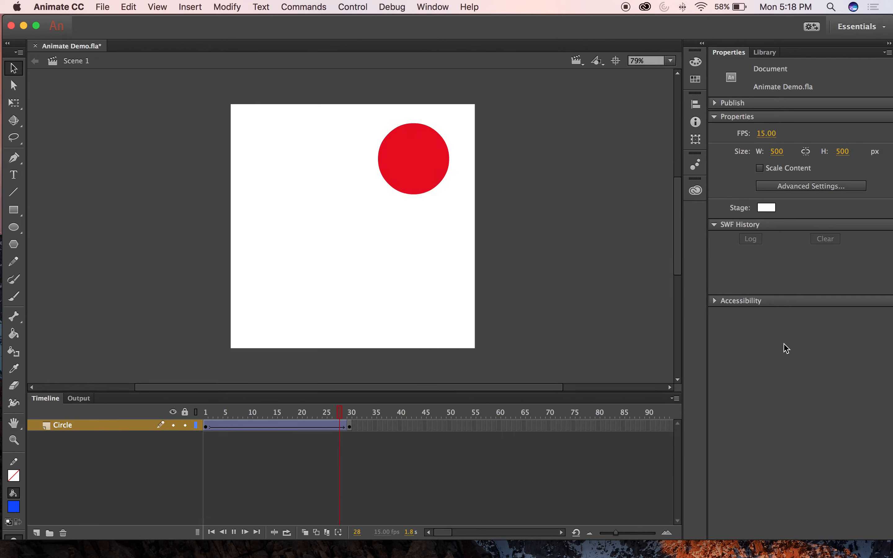
pyautogui.press('Return')
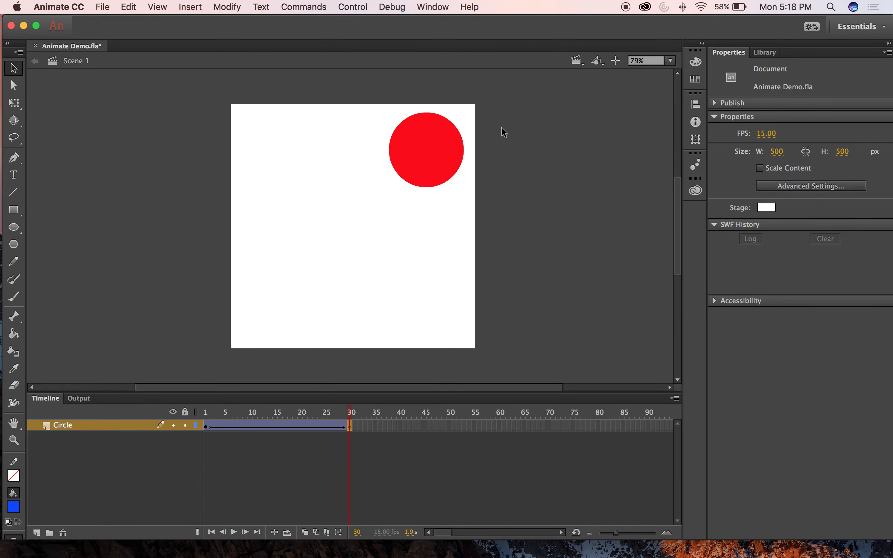
# - Apply an Alpha color effect to the frame 1 circle and lower its alpha to 0%
pyautogui.click(439, 140)
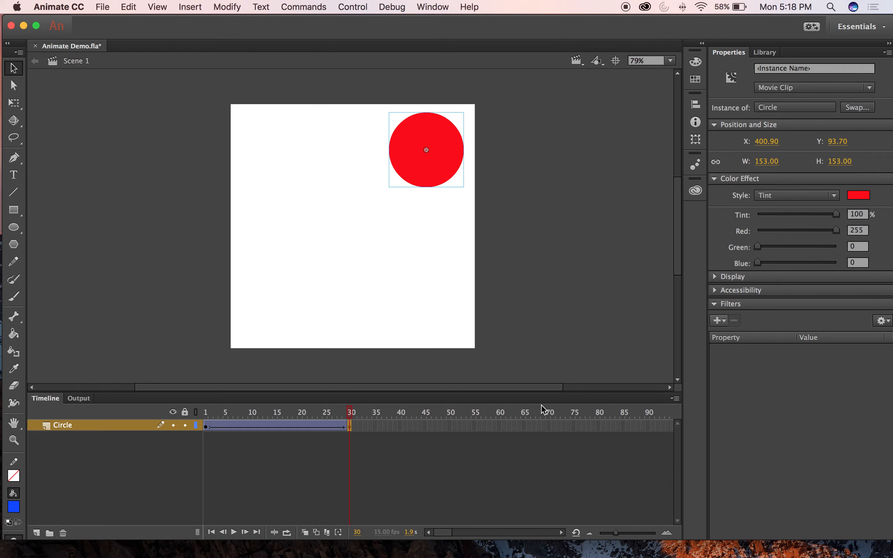
pyautogui.click(209, 428)
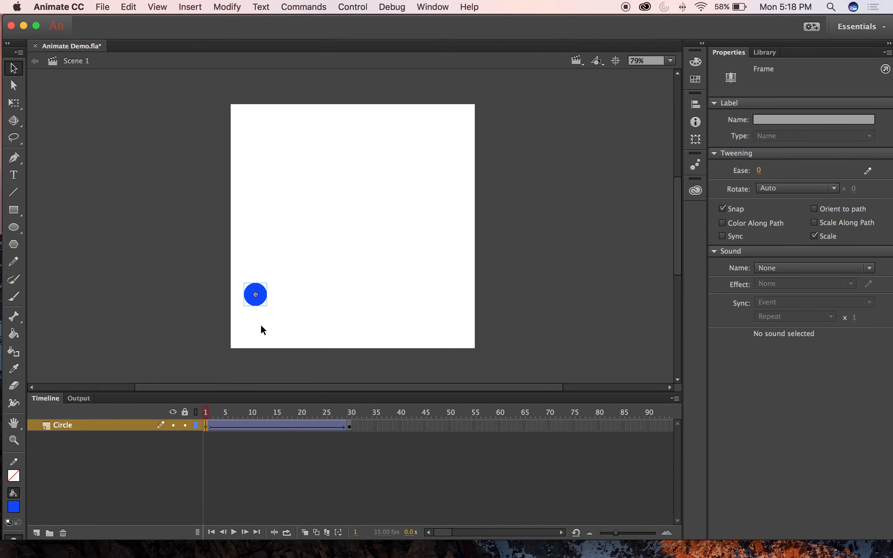
pyautogui.click(262, 293)
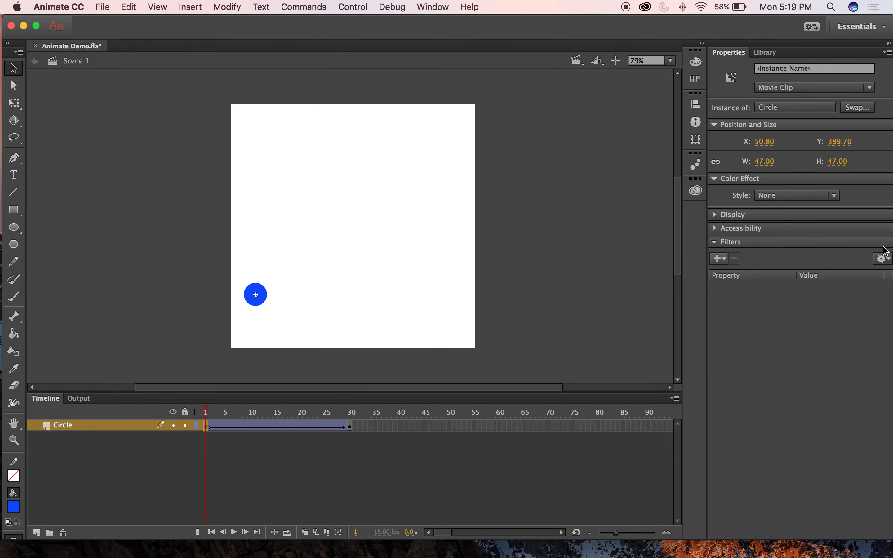
pyautogui.click(788, 197)
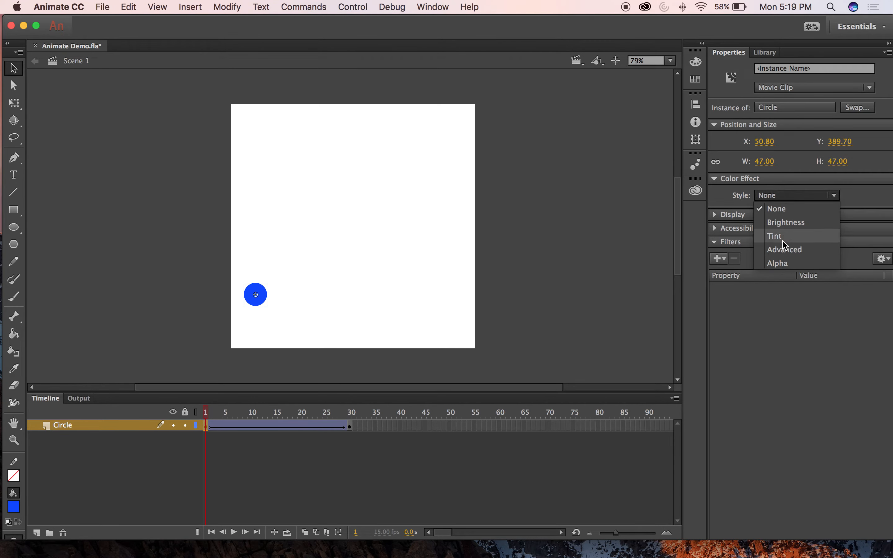
pyautogui.click(785, 262)
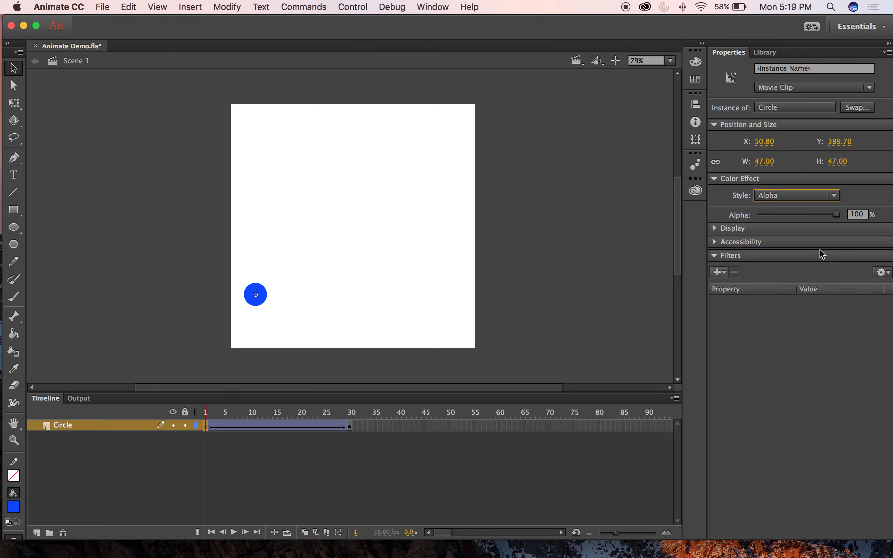
pyautogui.moveTo(837, 215); pyautogui.dragTo(775, 221)
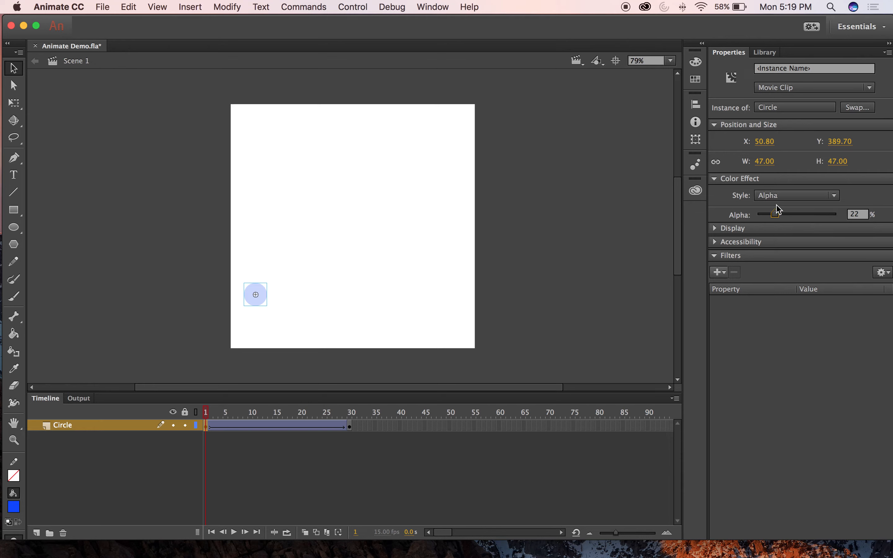
pyautogui.moveTo(777, 217); pyautogui.dragTo(757, 219)
# - Play the 30-frame tween to preview the circle's fade-in
pyautogui.click(397, 418)
pyautogui.press('Return')
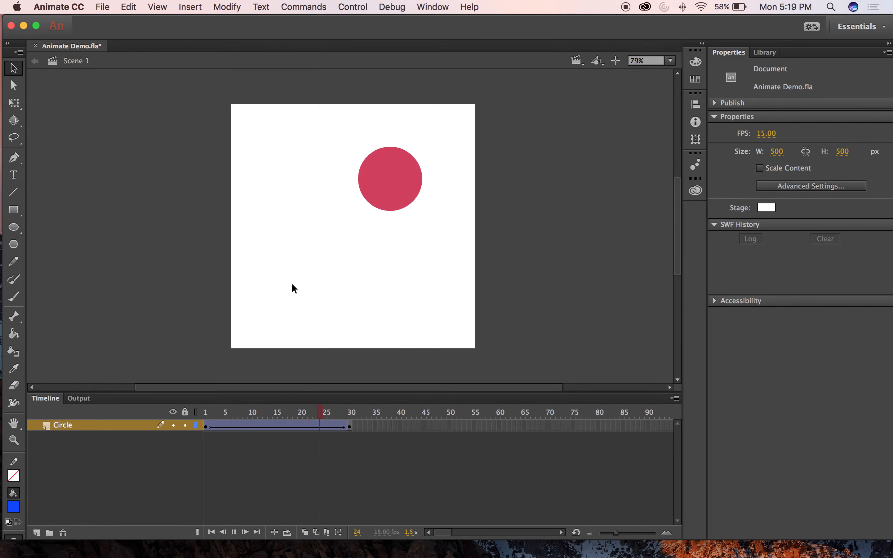
pyautogui.press('Return')
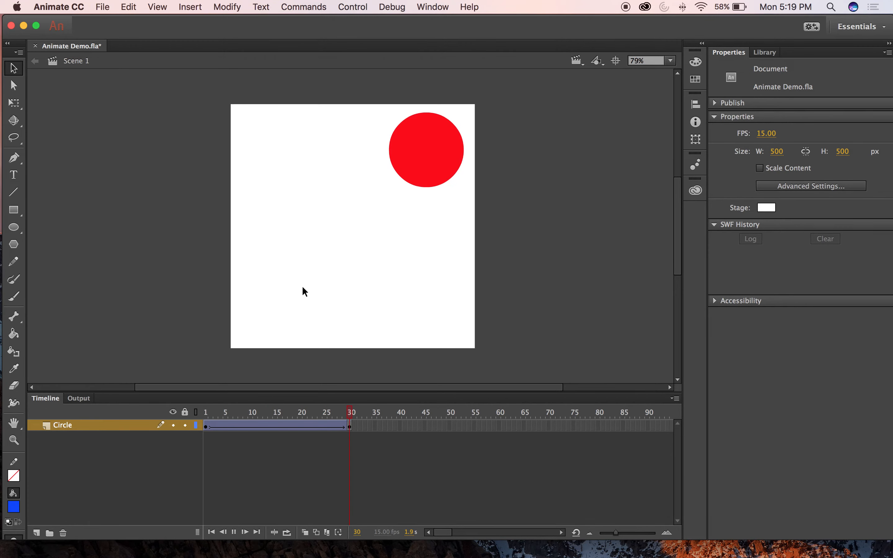
pyautogui.press('Return')
# - Insert a keyframe at frame 60 on the Circle layer and scrub back to frame 30
pyautogui.click(441, 148)
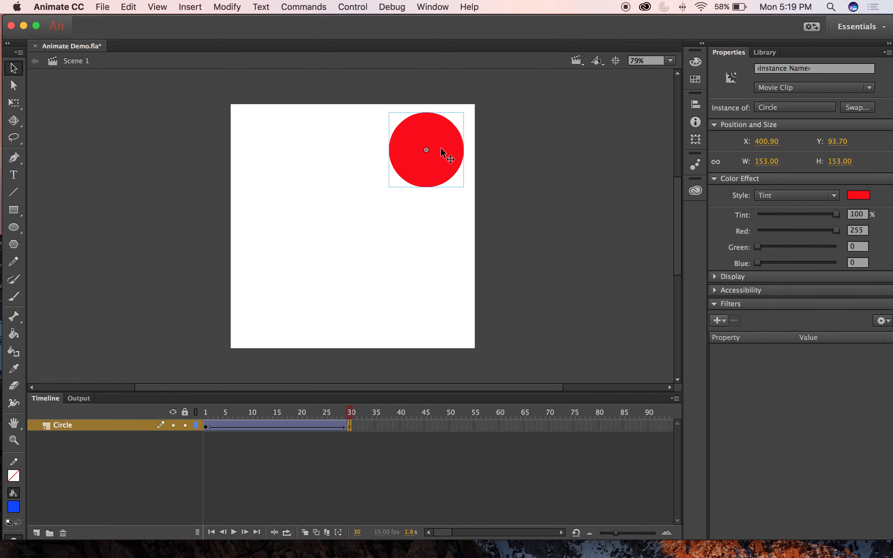
pyautogui.click(498, 424)
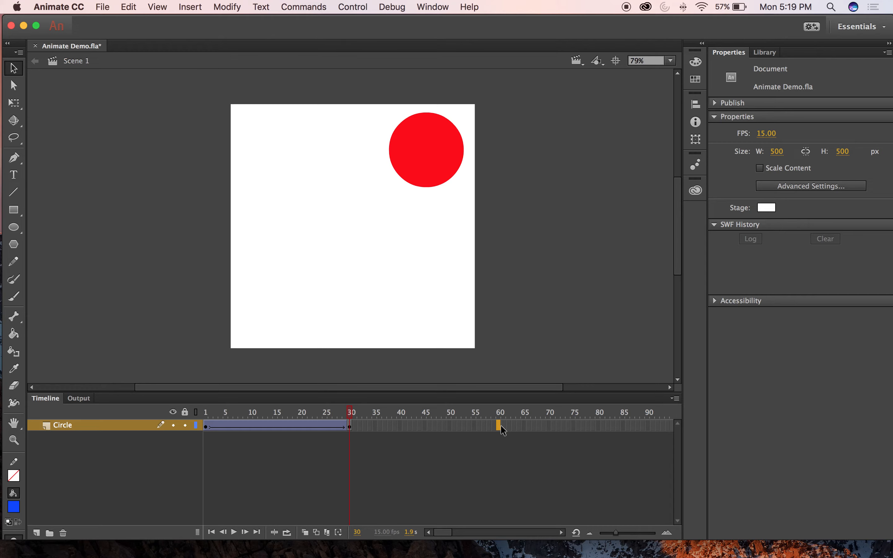
pyautogui.rightClick(502, 430)
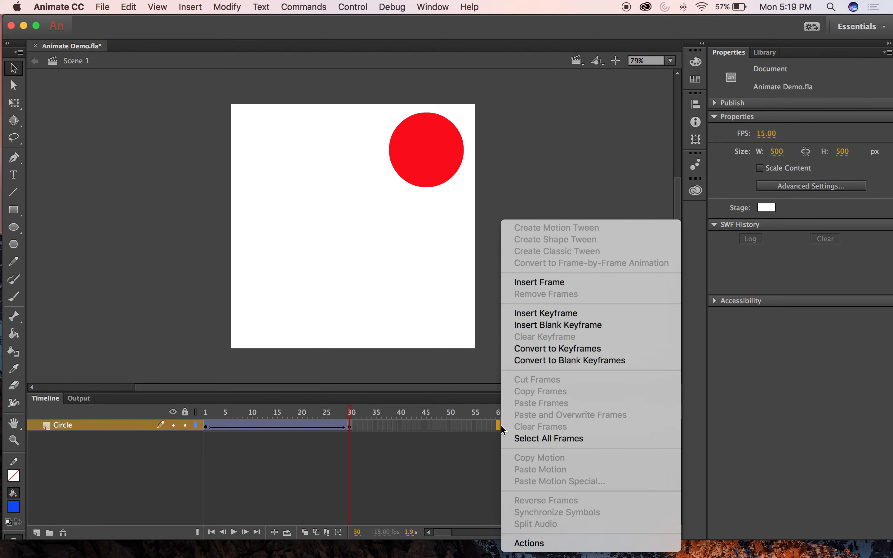
pyautogui.click(556, 315)
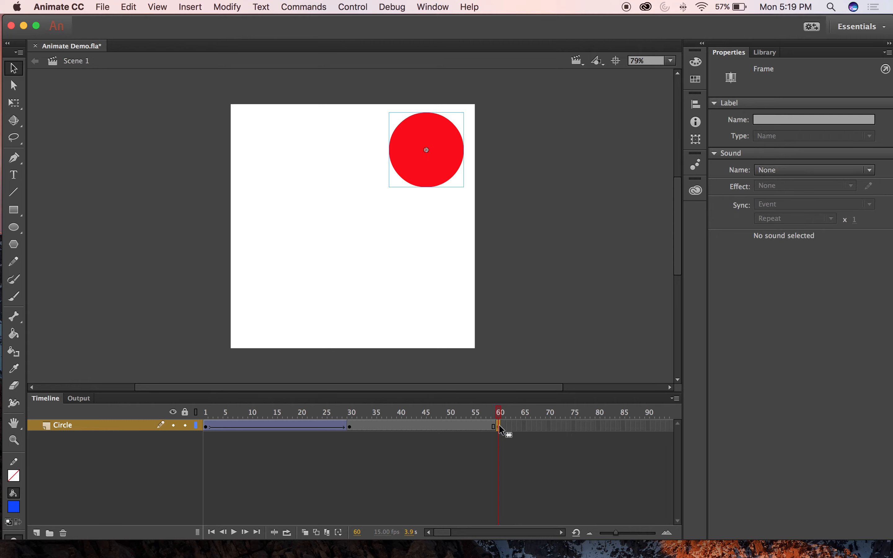
pyautogui.moveTo(494, 417); pyautogui.dragTo(356, 412)
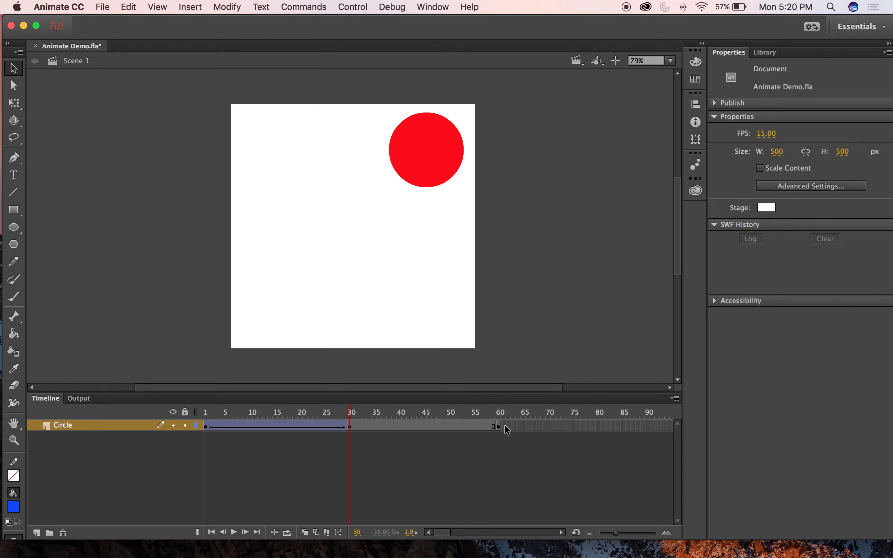
# - Enlarge the frame 60 circle proportionally to 304 × 304 px and move it to about X 254, Y 252
pyautogui.click(498, 426)
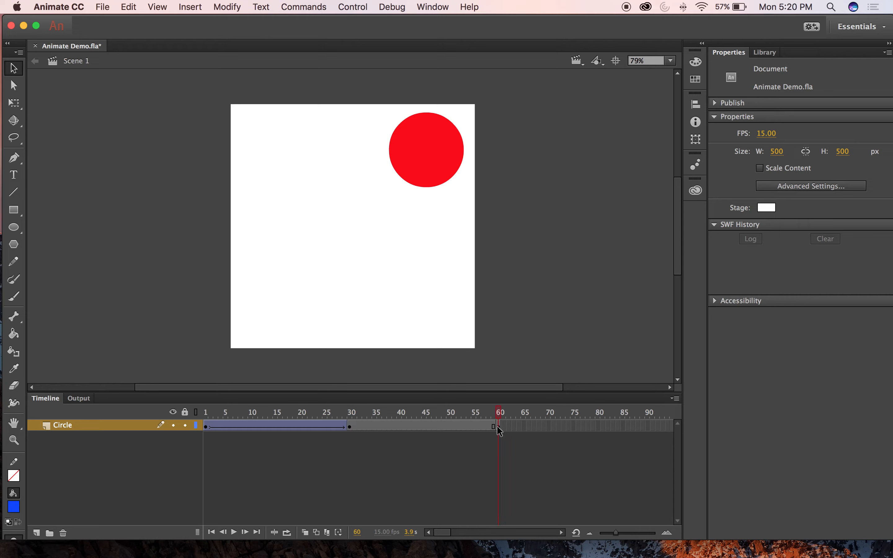
pyautogui.click(450, 181)
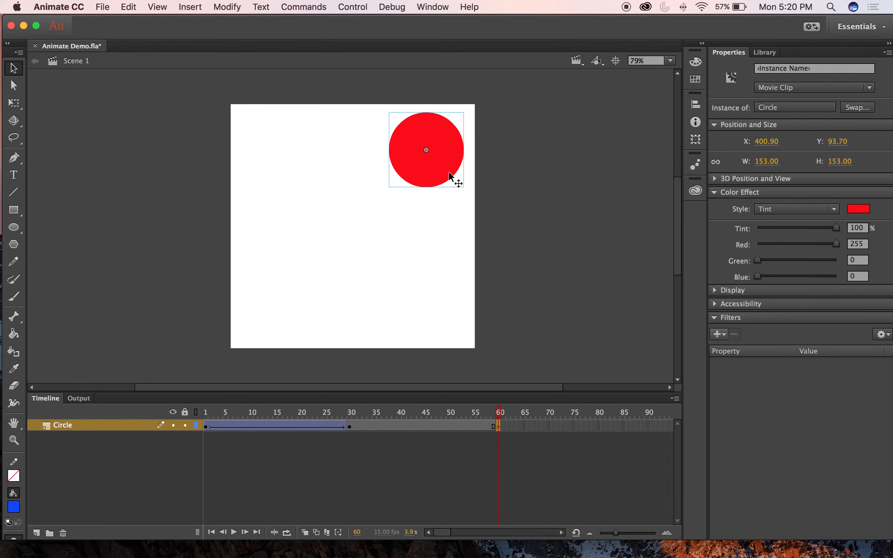
pyautogui.moveTo(442, 161)
pyautogui.mouseDown()
pyautogui.moveTo(357, 208)
pyautogui.moveTo(305, 166)
pyautogui.moveTo(318, 160)
pyautogui.moveTo(421, 179)
pyautogui.moveTo(450, 163)
pyautogui.mouseUp()
pyautogui.moveTo(765, 163); pyautogui.dragTo(823, 162)
pyautogui.moveTo(482, 161); pyautogui.dragTo(413, 238)
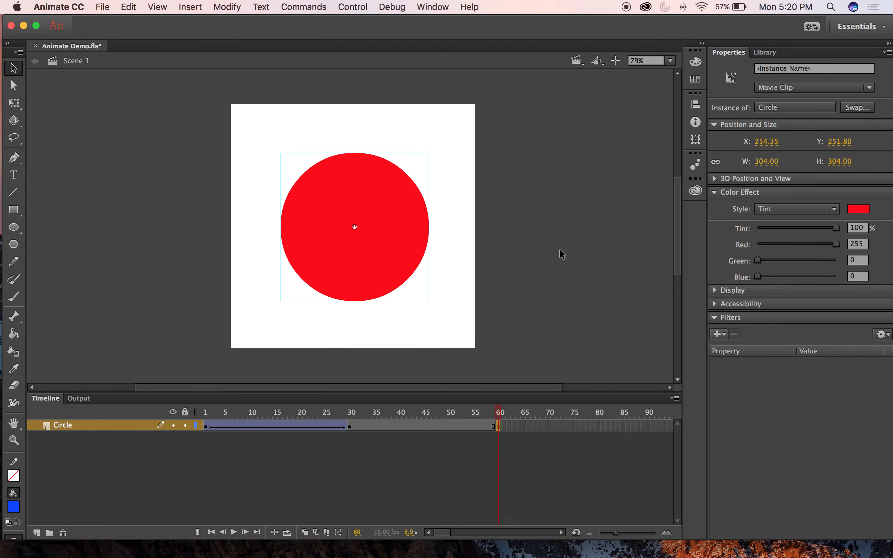
# - Change the frame 60 circle's tint color to green (RGB 51, 255, 51) and check the frame just before it
pyautogui.click(858, 209)
pyautogui.click(792, 257)
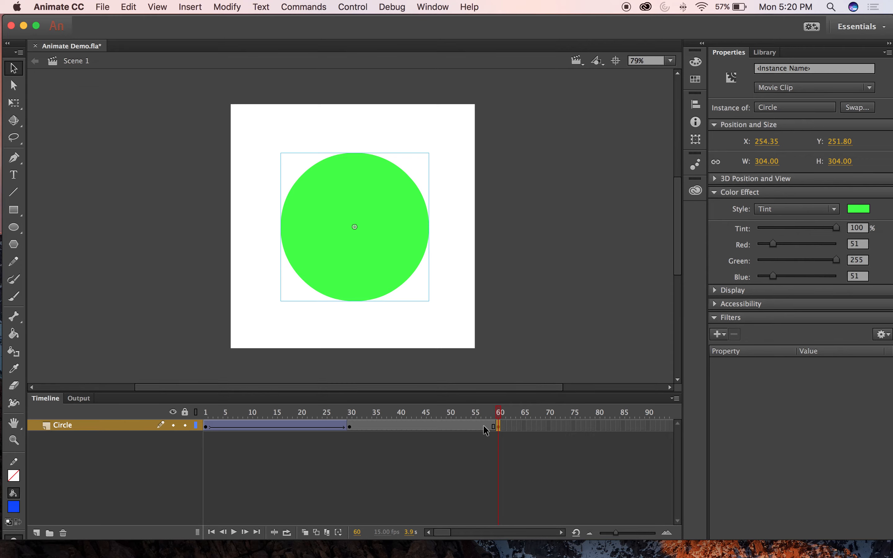
pyautogui.click(494, 409)
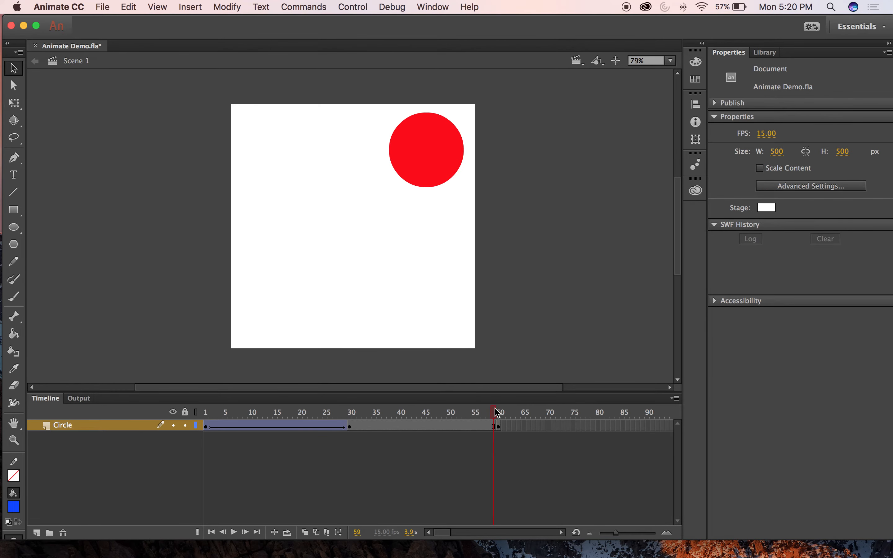
pyautogui.moveTo(496, 413)
pyautogui.mouseDown()
pyautogui.moveTo(350, 415)
pyautogui.moveTo(498, 413)
pyautogui.moveTo(495, 406)
pyautogui.mouseUp()
# - Create a classic tween between frames 30 and 60 on the Circle layer and play the animation from frame 1
pyautogui.click(464, 427)
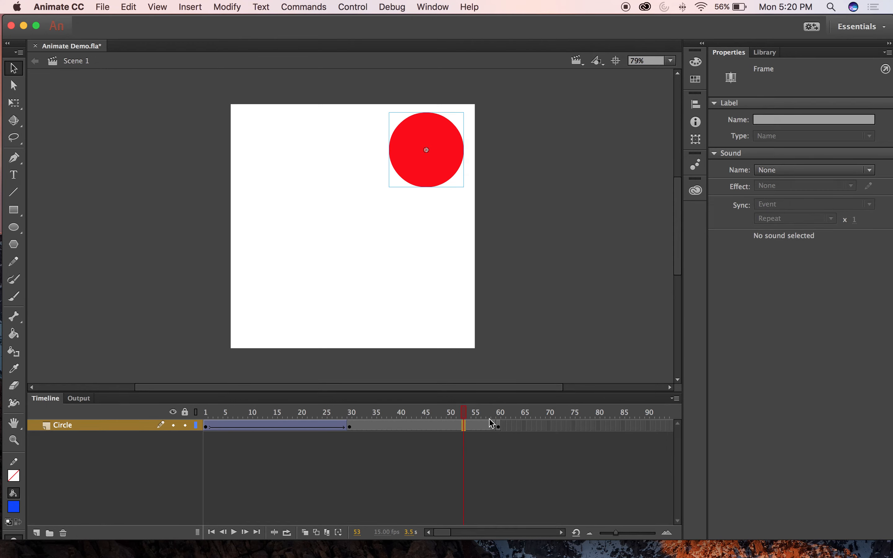
pyautogui.rightClick(463, 424)
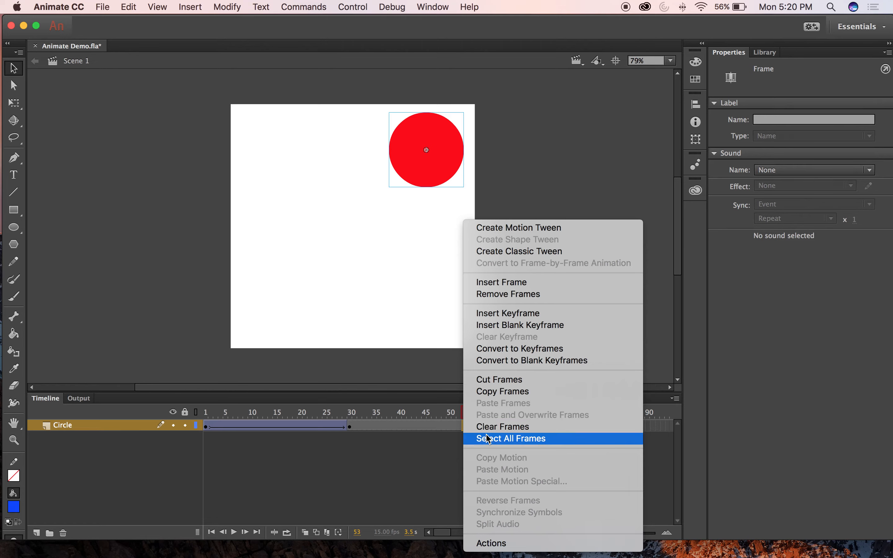
pyautogui.click(513, 252)
pyautogui.moveTo(466, 417); pyautogui.dragTo(185, 414)
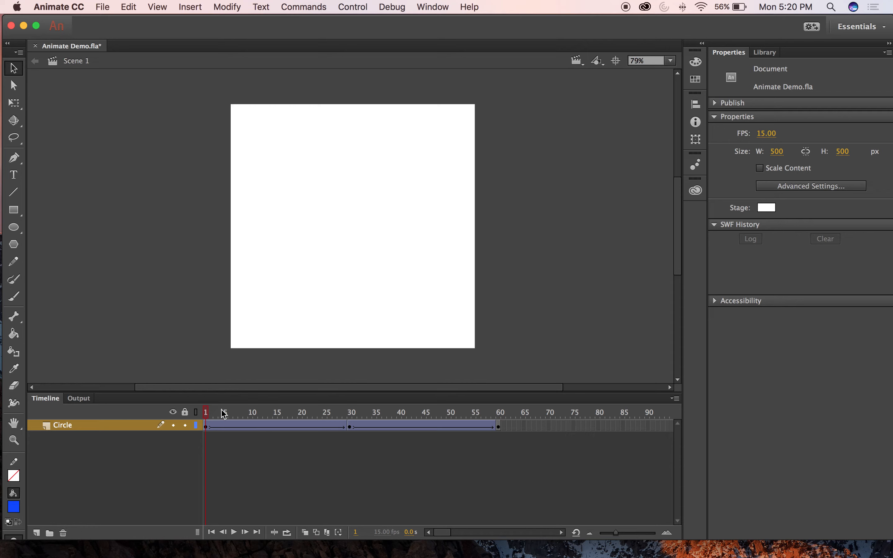
pyautogui.press('Return')
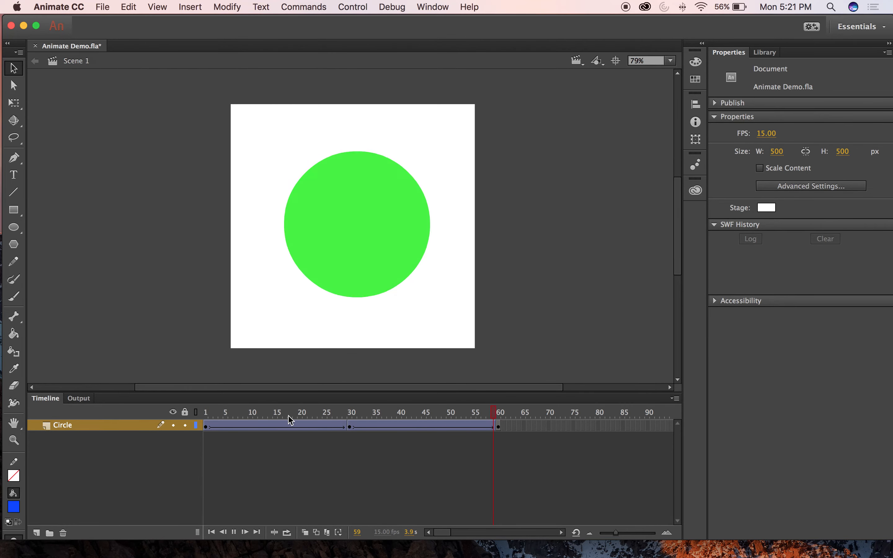
pyautogui.press('Return')
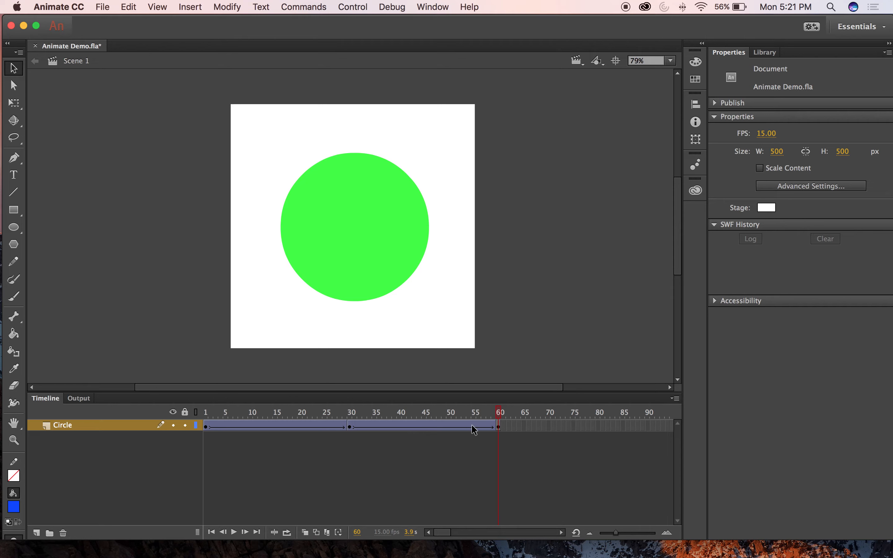
# - Change the frame 60 circle's tint color to red and scrub back through the animation to frame 21
pyautogui.click(400, 236)
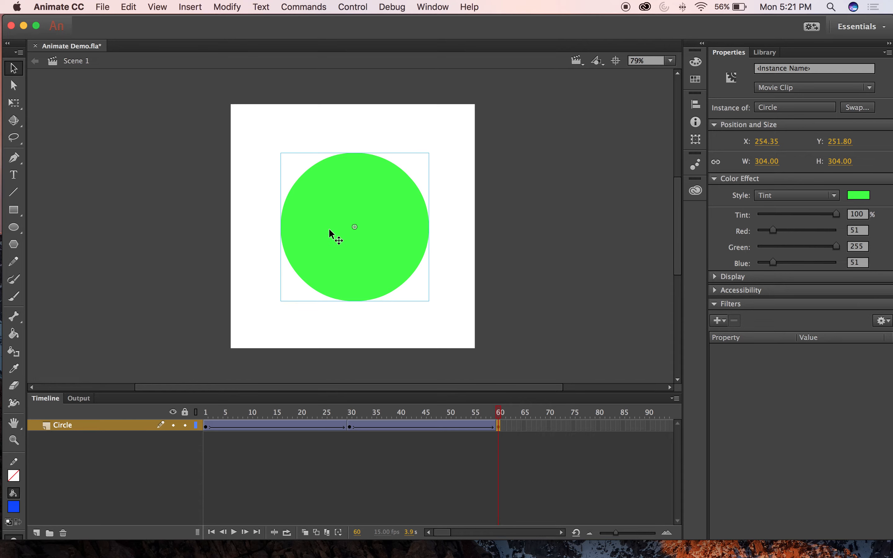
pyautogui.click(862, 196)
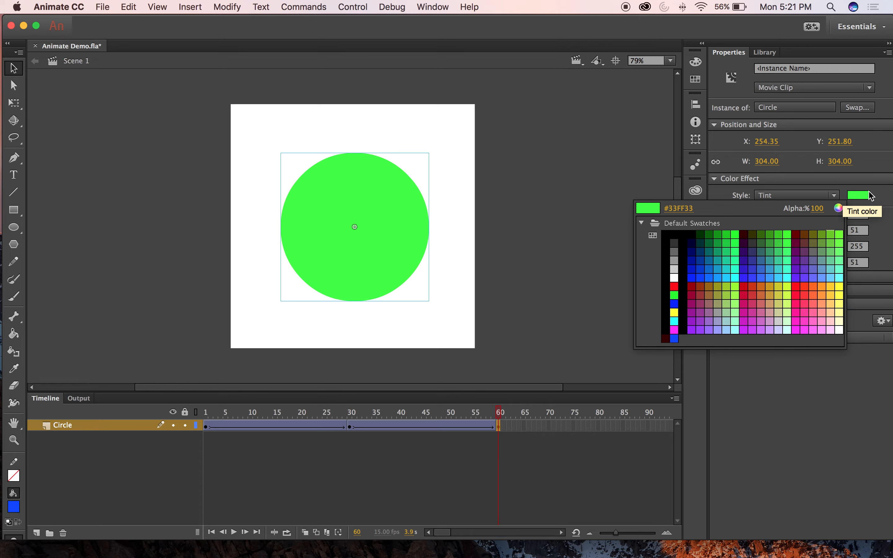
pyautogui.click(677, 287)
pyautogui.moveTo(499, 412); pyautogui.dragTo(307, 414)
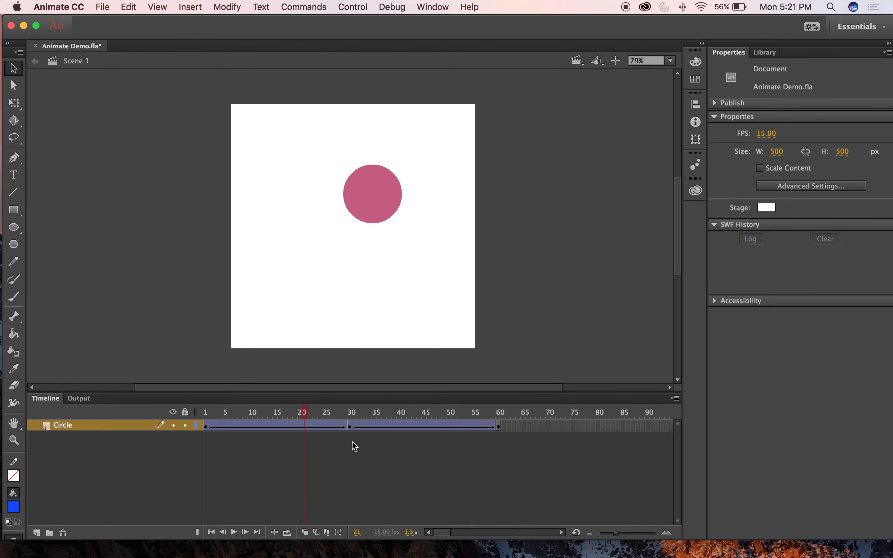
# - Examine the frame 30 keyframe's tween settings, its frame commands and the circle instance's properties
pyautogui.click(351, 427)
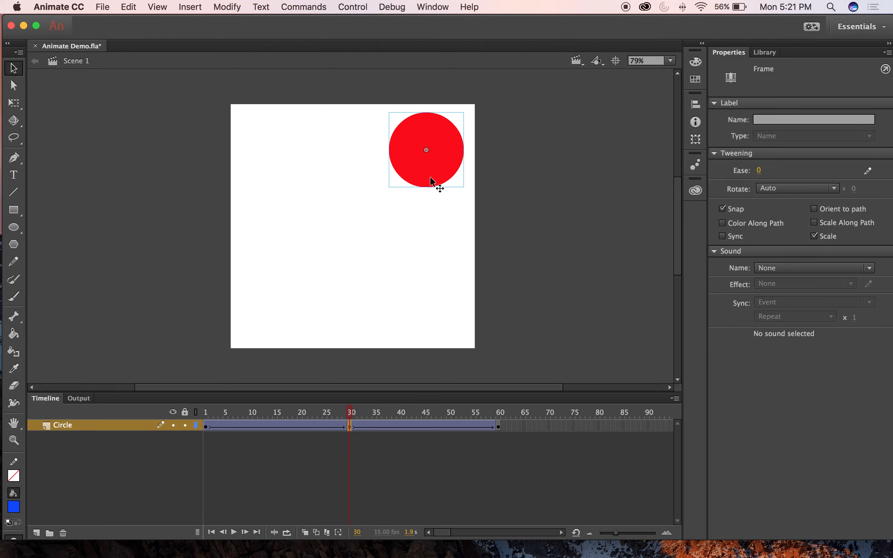
pyautogui.click(442, 162)
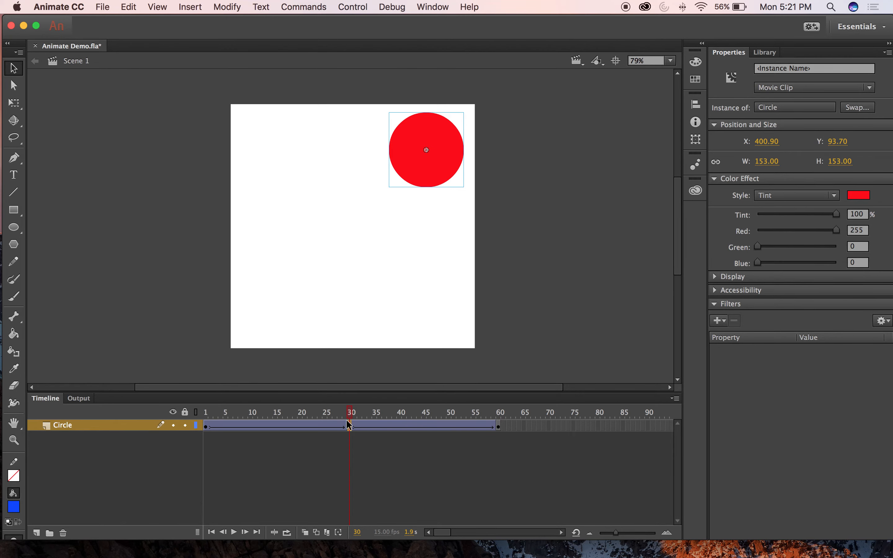
pyautogui.rightClick(350, 429)
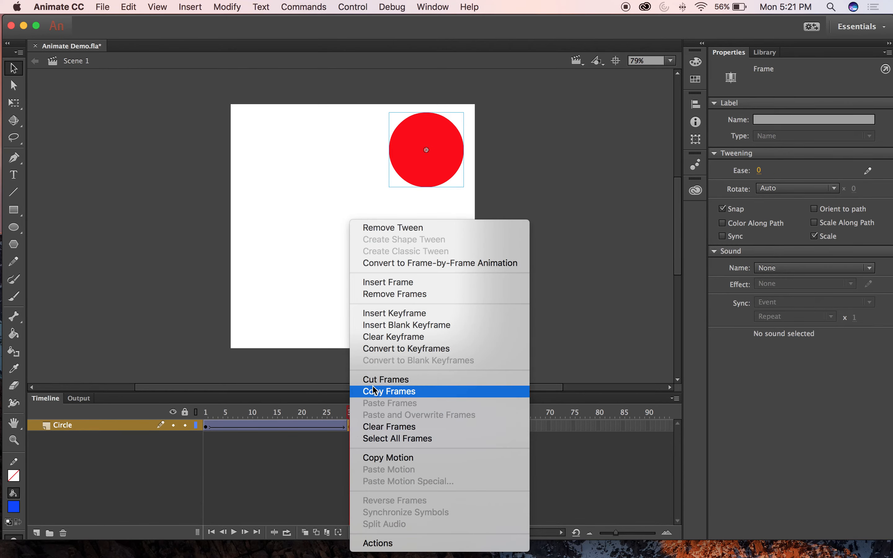
pyautogui.click(561, 299)
pyautogui.click(417, 129)
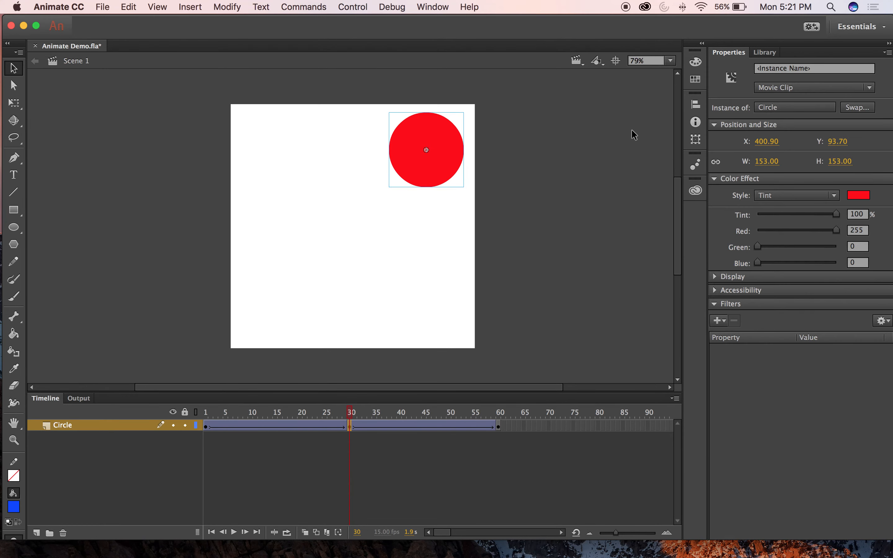
pyautogui.click(536, 290)
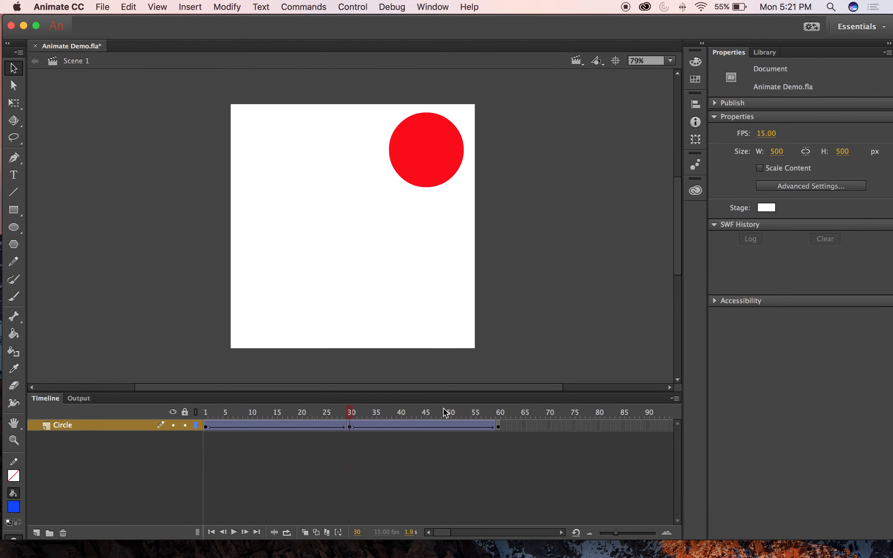
pyautogui.click(352, 428)
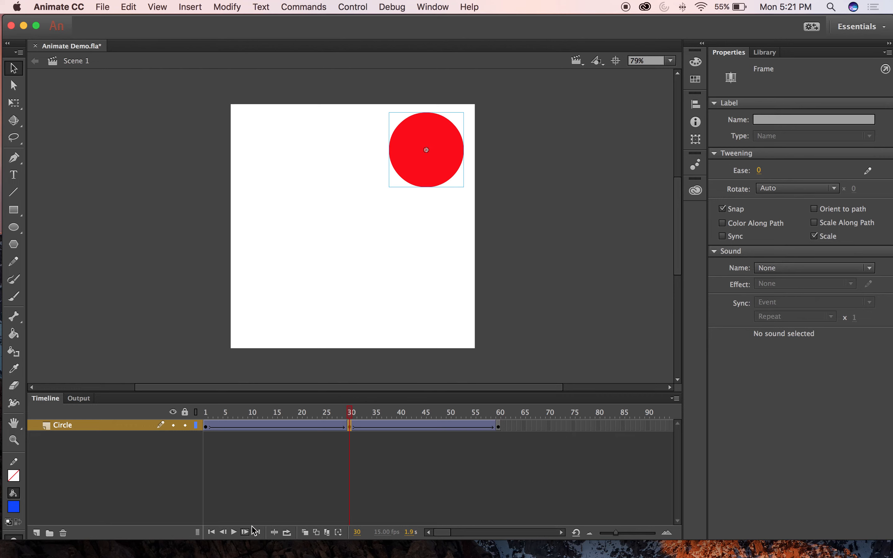
# - Check the circle at keyframes 60 and 30, and save the document
pyautogui.click(499, 427)
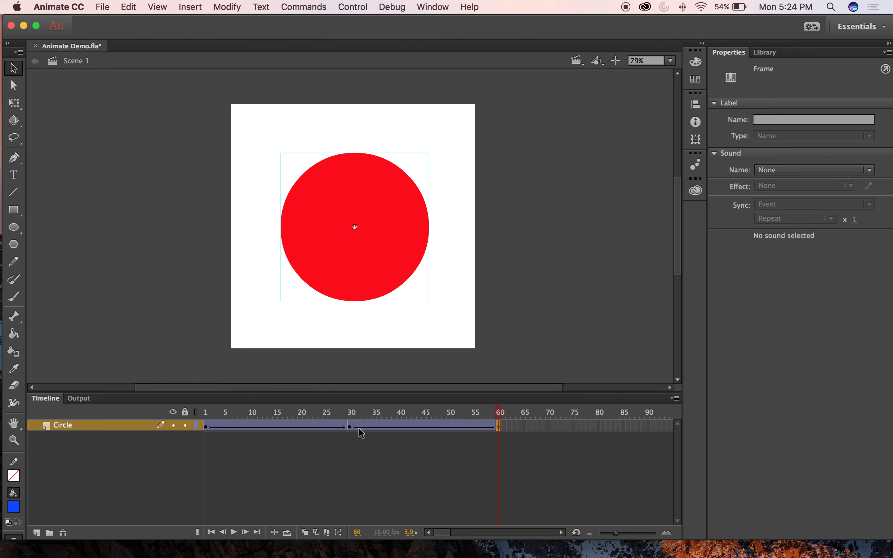
pyautogui.click(350, 428)
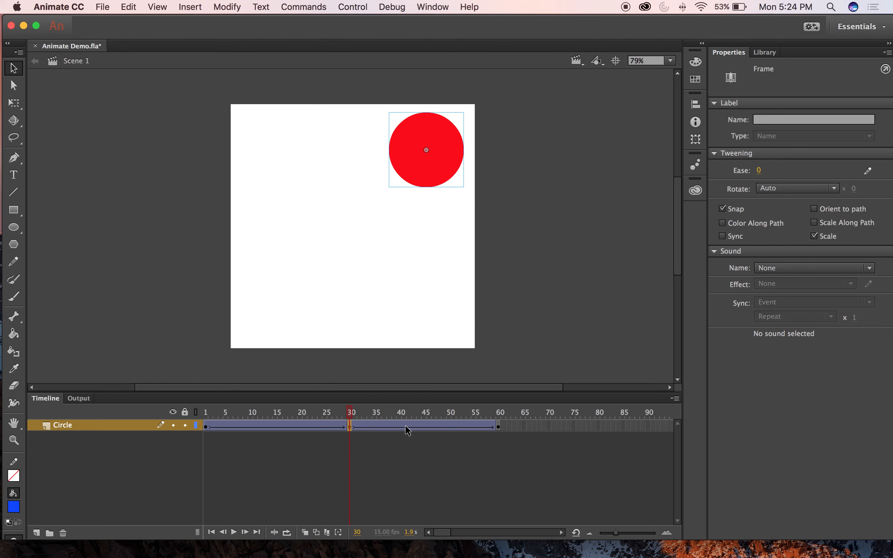
pyautogui.press('super+s')
# - Compare the circle at keyframe 30 with tweened frames 35, 41 and 45, checking where it can be selected
pyautogui.moveTo(351, 413); pyautogui.dragTo(385, 413)
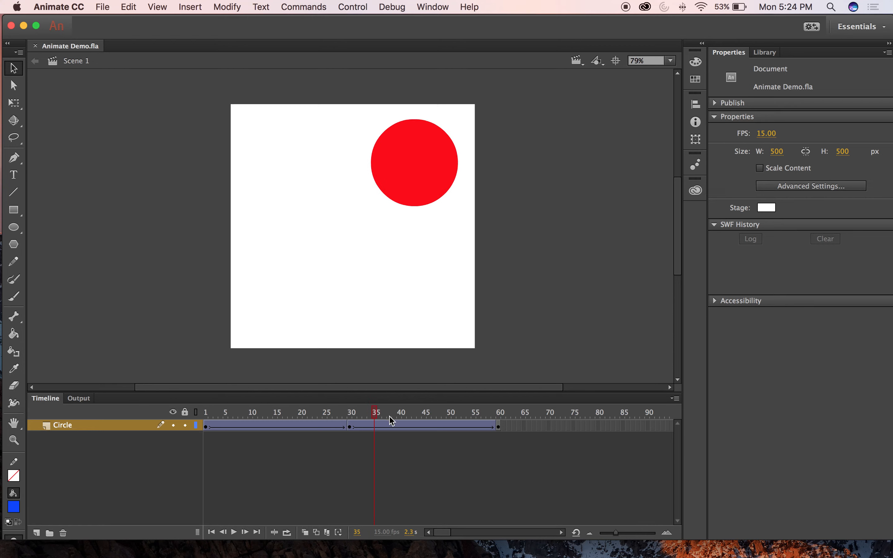
pyautogui.click(404, 425)
pyautogui.click(487, 165)
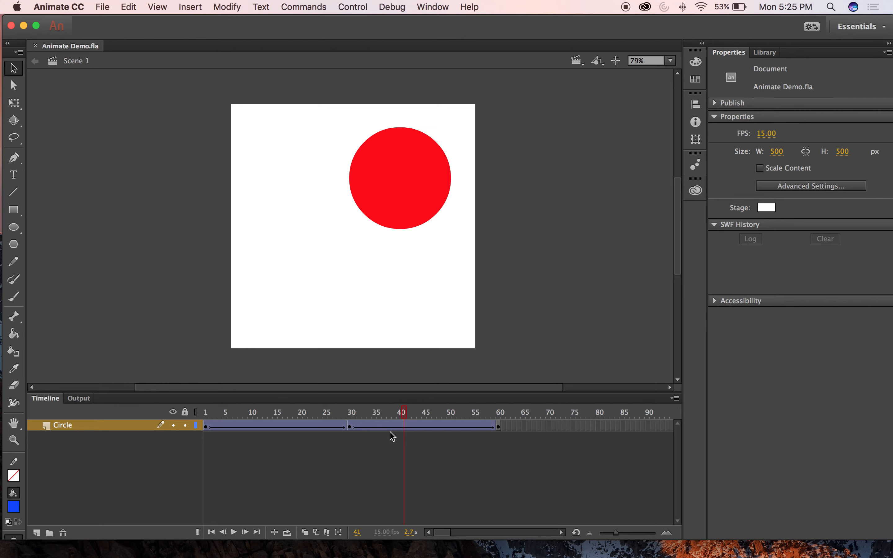
pyautogui.click(351, 426)
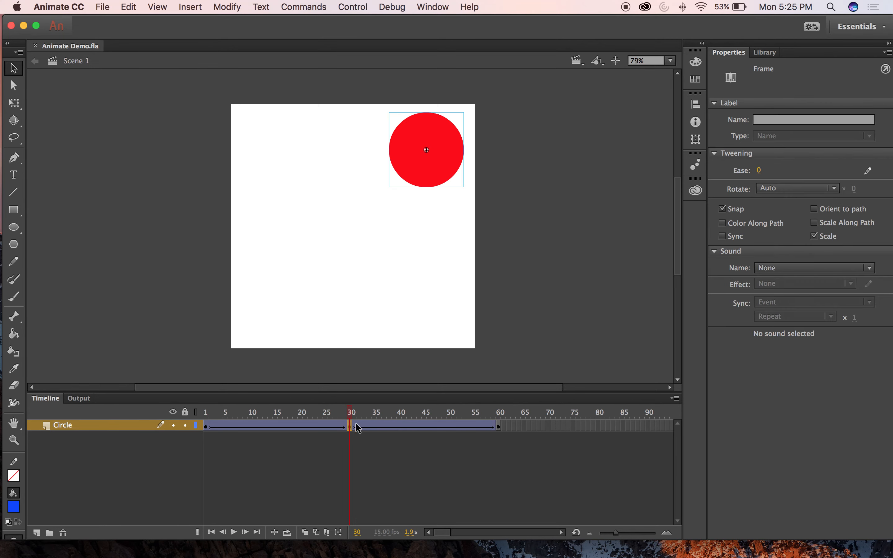
pyautogui.click(413, 145)
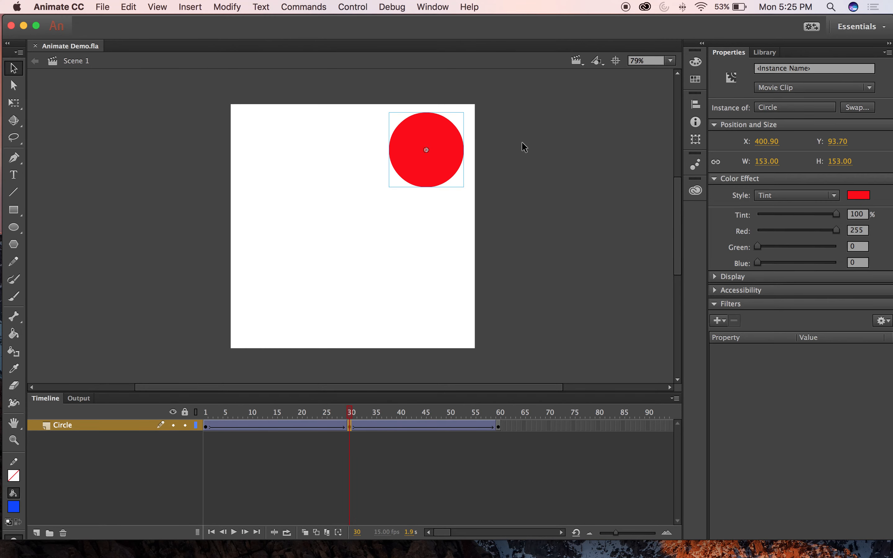
pyautogui.click(424, 426)
pyautogui.click(375, 149)
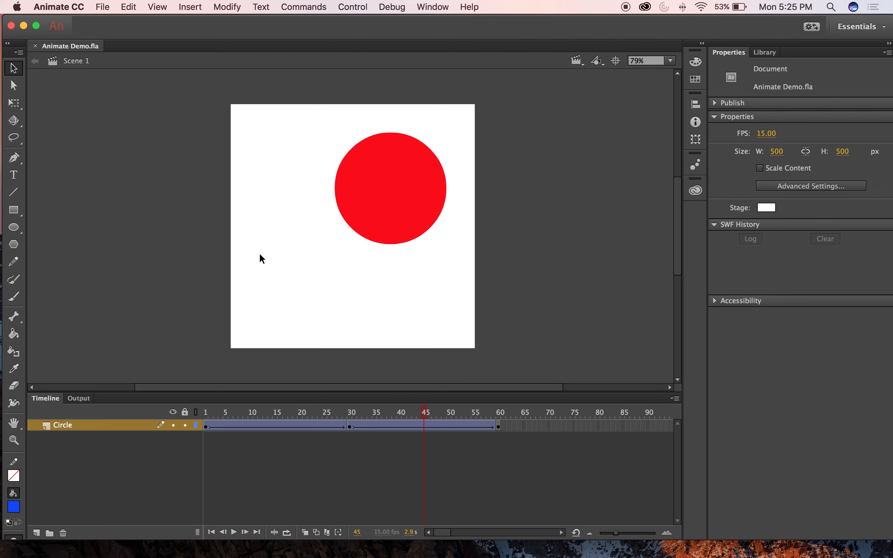
# - Review the circle at frames 30, 59 and 1, and examine the frame commands available for keyframe 30
pyautogui.click(351, 429)
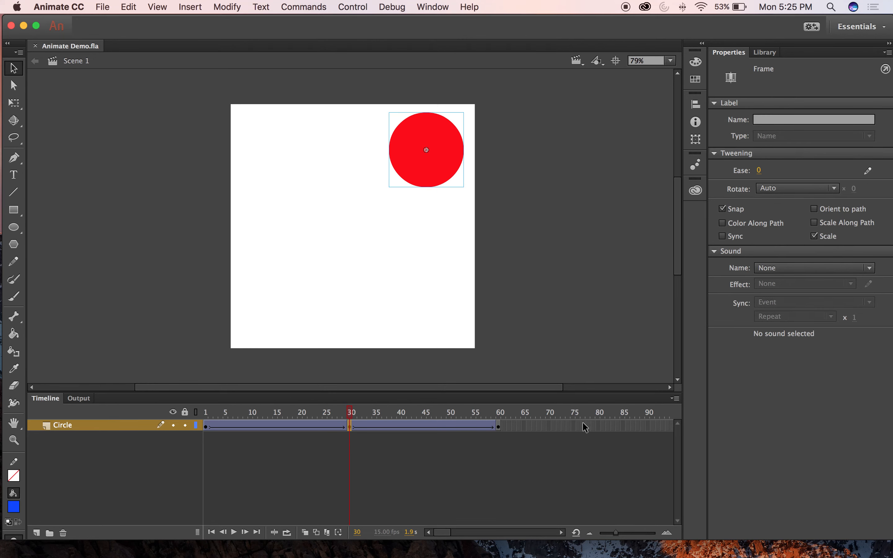
pyautogui.click(496, 426)
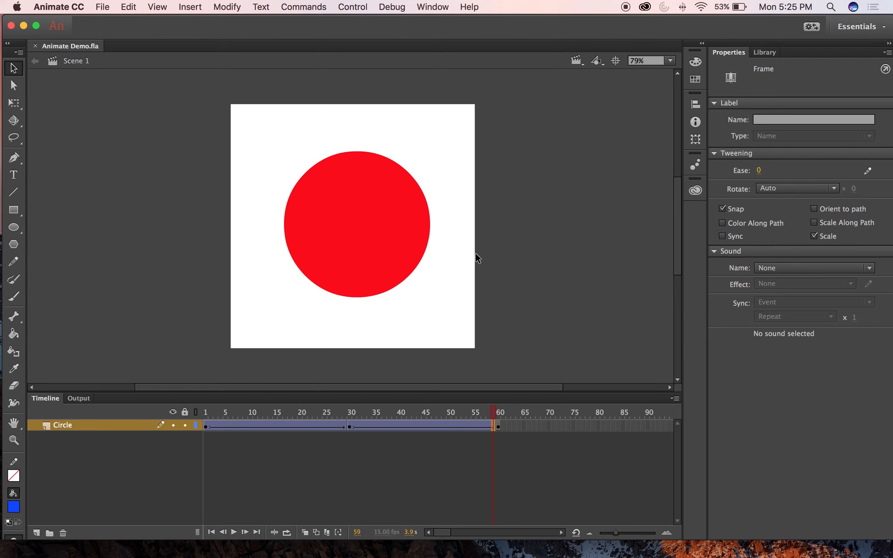
pyautogui.click(352, 427)
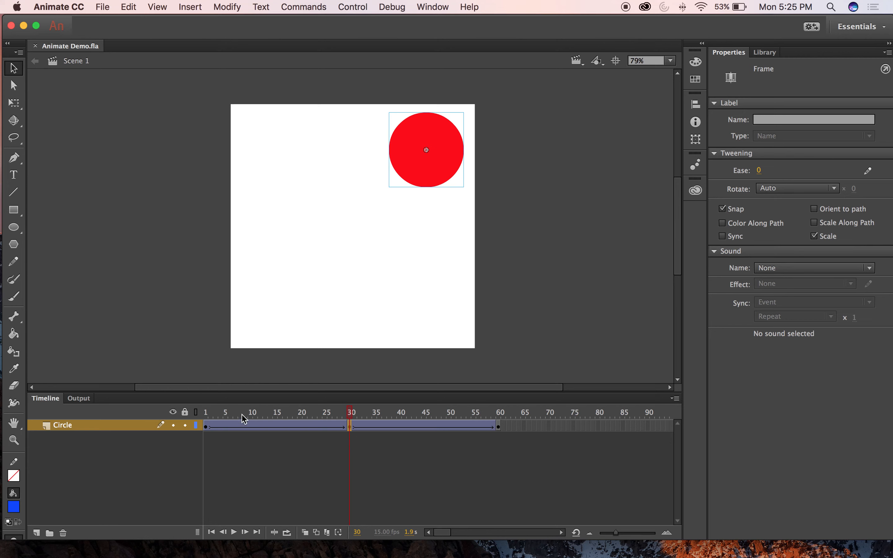
pyautogui.click(206, 428)
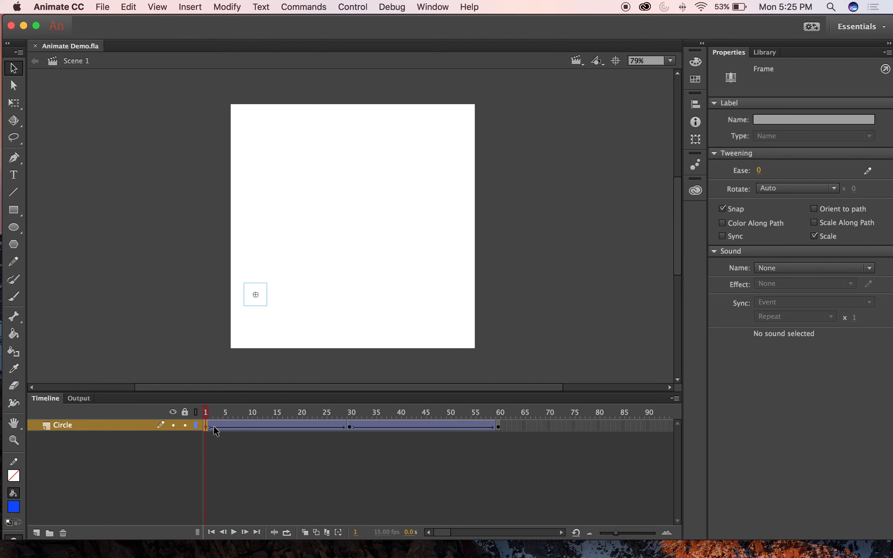
pyautogui.click(352, 427)
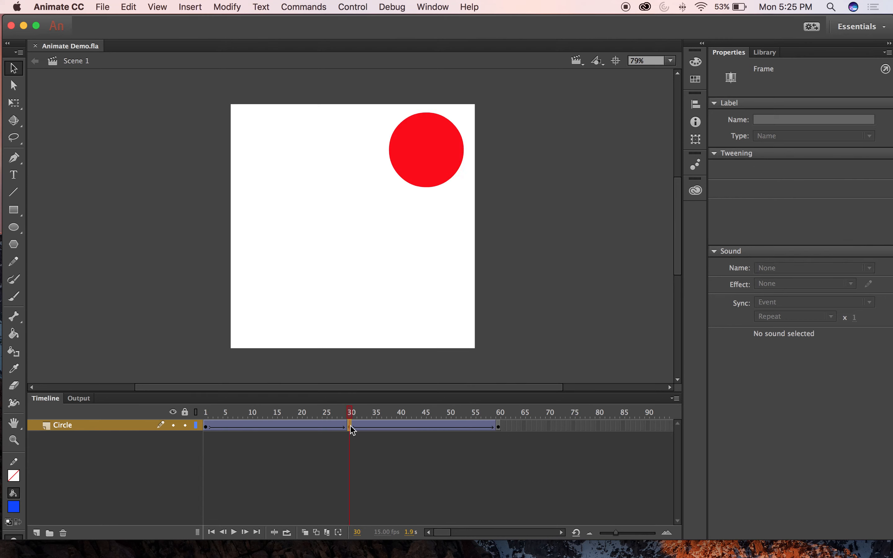
pyautogui.click(351, 429)
pyautogui.rightClick(351, 428)
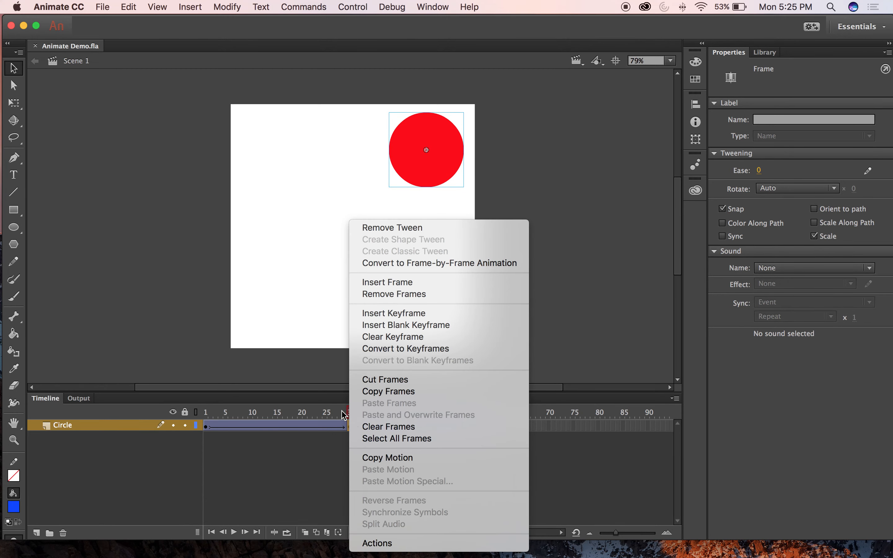
pyautogui.click(312, 390)
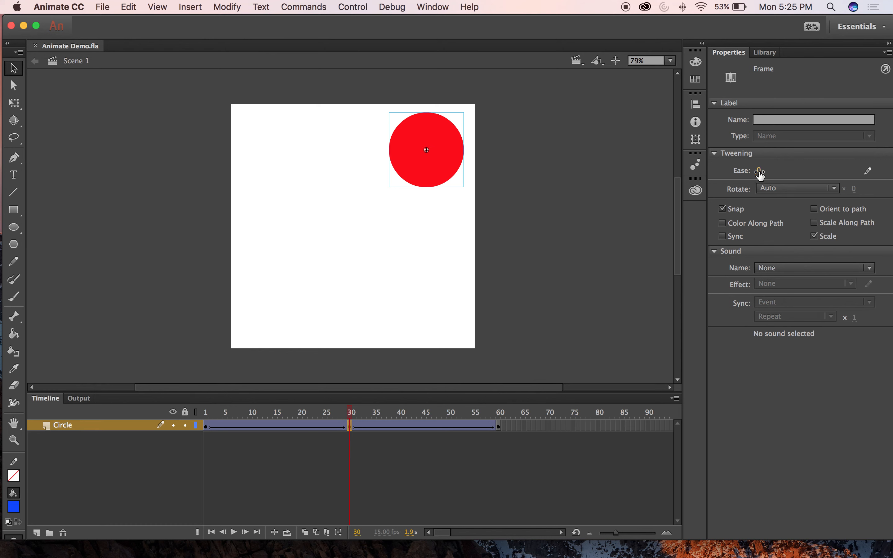
# - Try out a different ease value on the frame 30 tween, and reset the ease to 0
pyautogui.moveTo(759, 171); pyautogui.dragTo(845, 174)
pyautogui.click(768, 172)
pyautogui.write('0')
pyautogui.press('Return')
# - Raise the frame 1 circle's alpha to full opacity and play the animation from frame 1
pyautogui.click(205, 426)
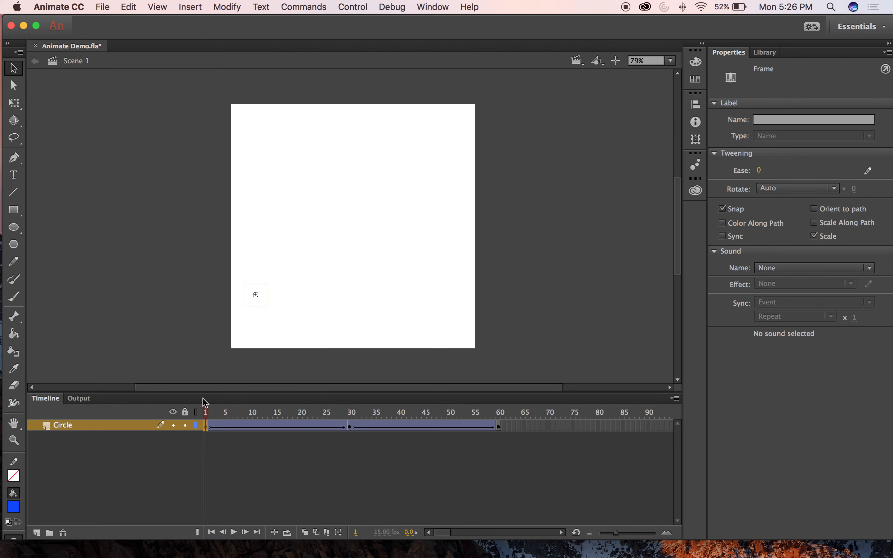
pyautogui.click(263, 292)
pyautogui.click(353, 256)
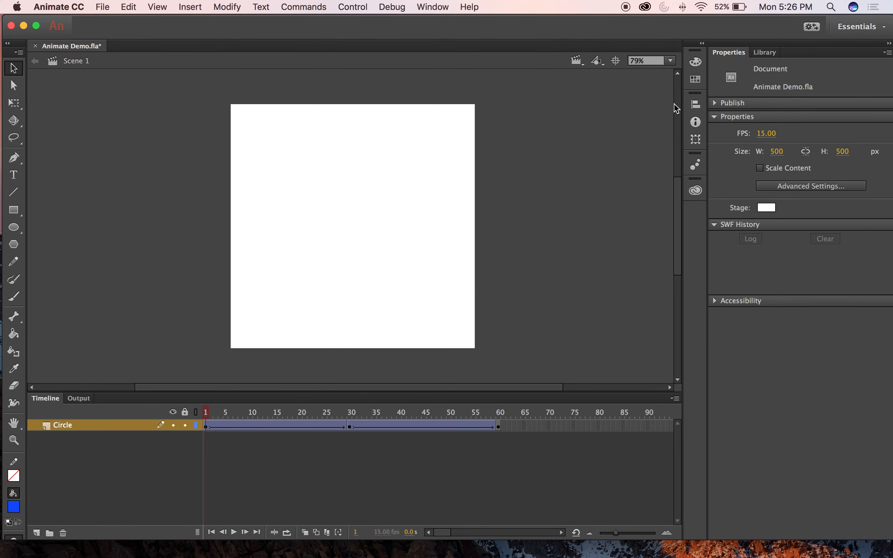
pyautogui.click(205, 426)
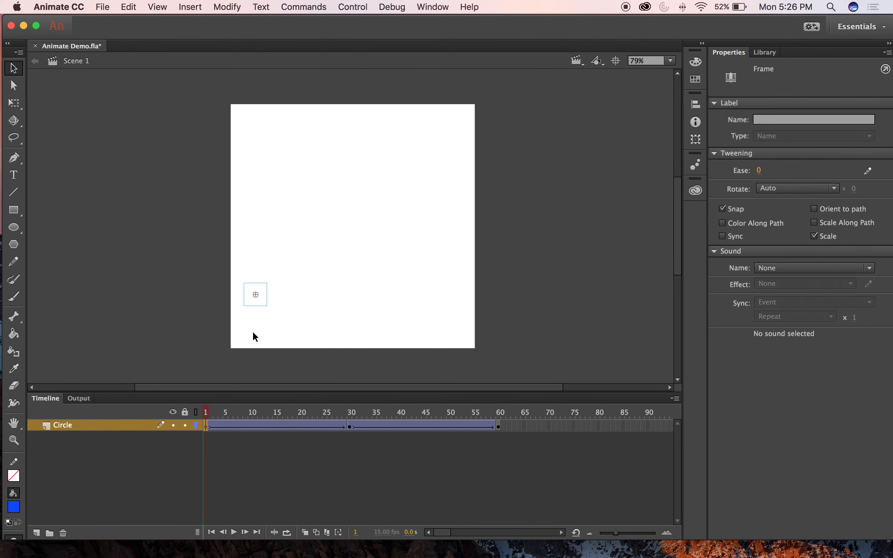
pyautogui.click(257, 290)
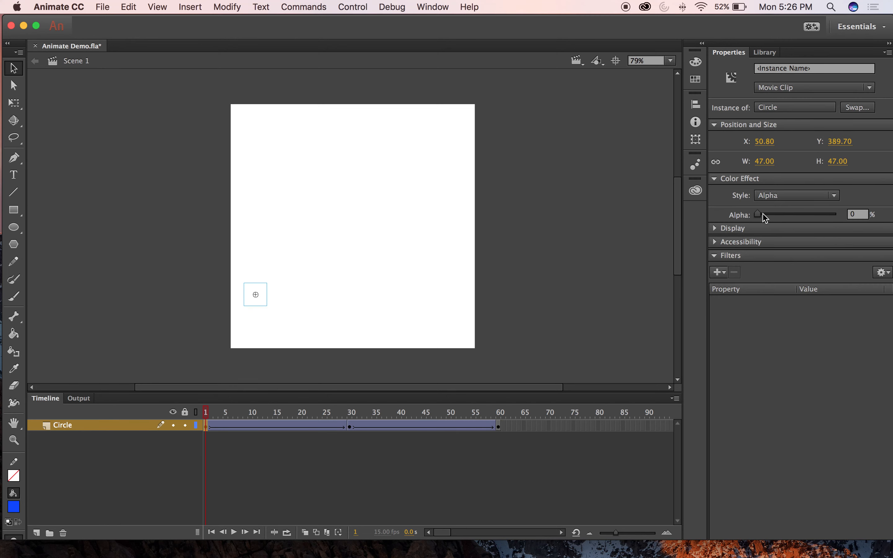
pyautogui.moveTo(763, 213); pyautogui.dragTo(837, 214)
pyautogui.click(401, 275)
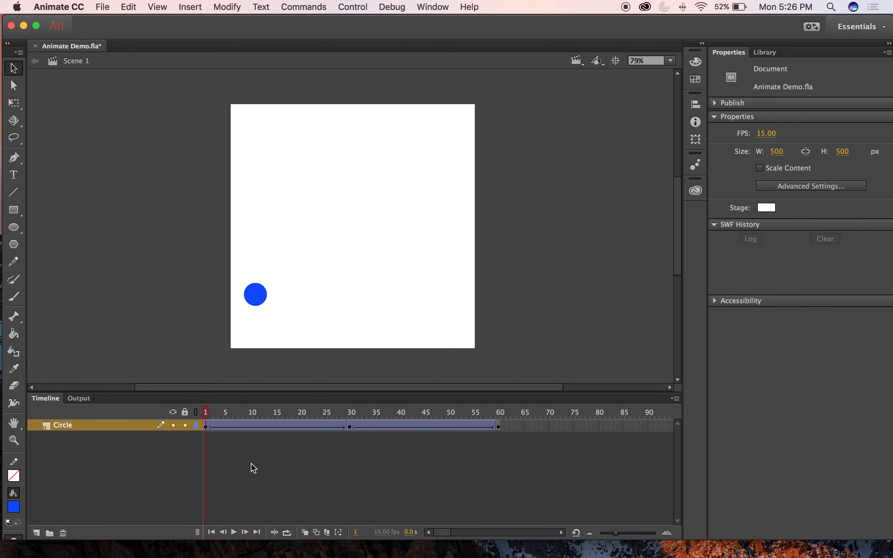
pyautogui.press('Return')
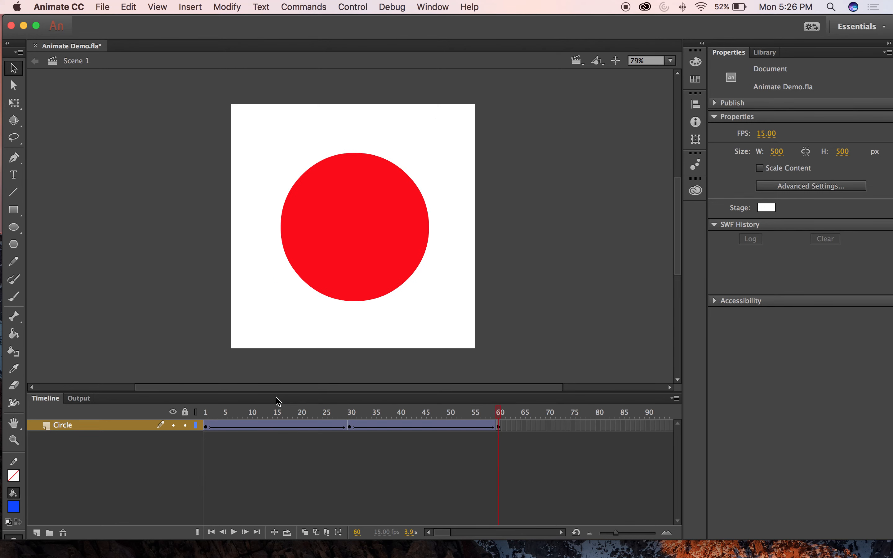
# - Set the frame 30 tween's ease to 100 out, play the animation from the start and scrub back to frame 30
pyautogui.click(350, 427)
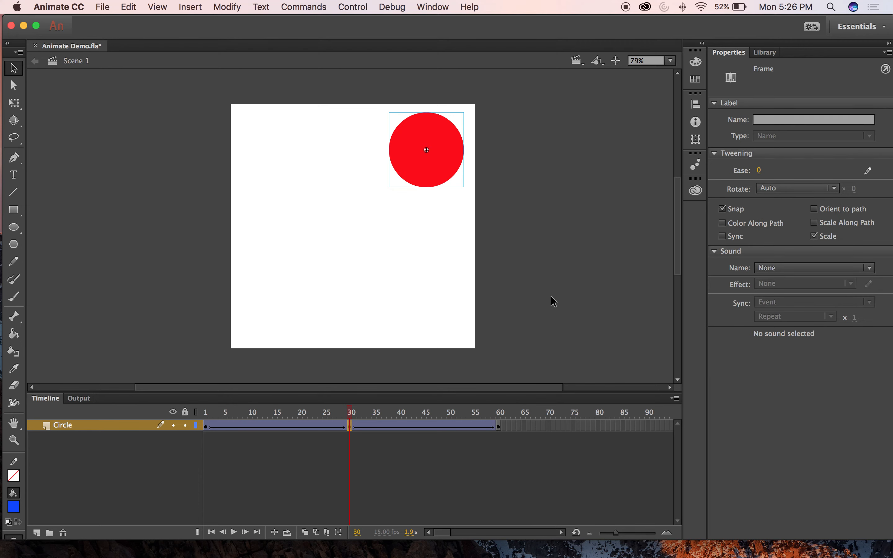
pyautogui.moveTo(758, 170); pyautogui.dragTo(867, 172)
pyautogui.click(209, 413)
pyautogui.press('Return')
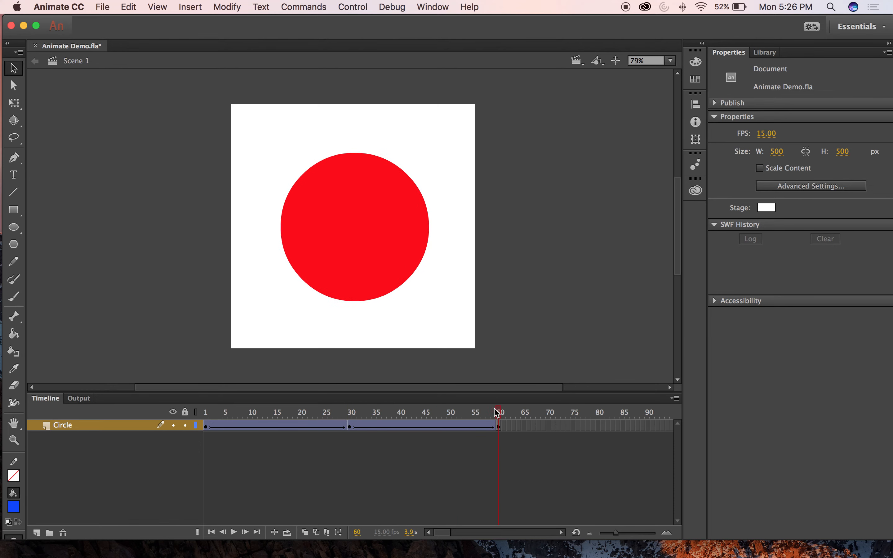
pyautogui.moveTo(498, 410); pyautogui.dragTo(350, 409)
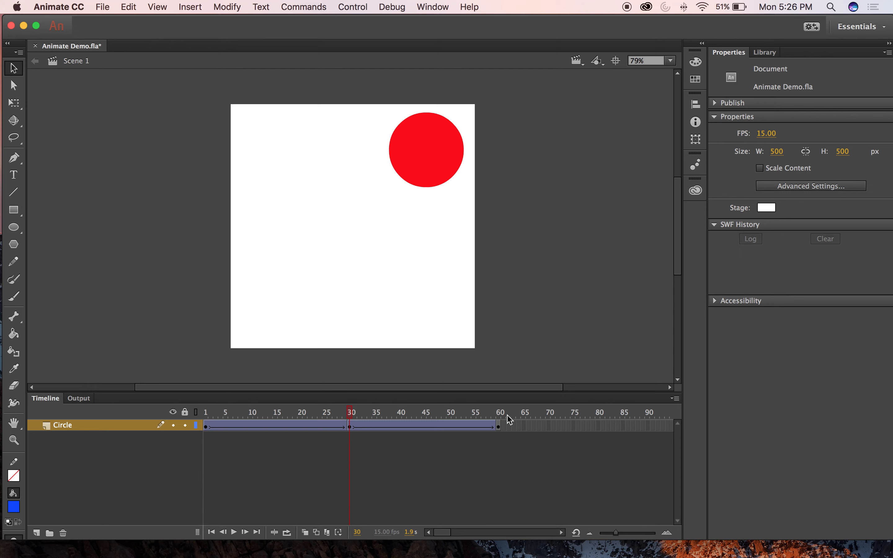
# - Compare the tweening settings of frames 30, 31, 58 and 60 to see where the ease applies
pyautogui.click(352, 425)
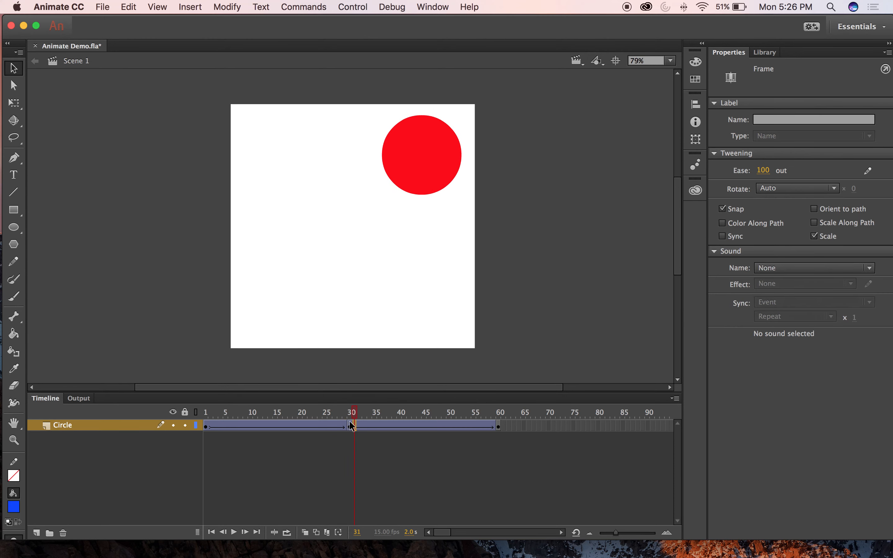
pyautogui.click(349, 426)
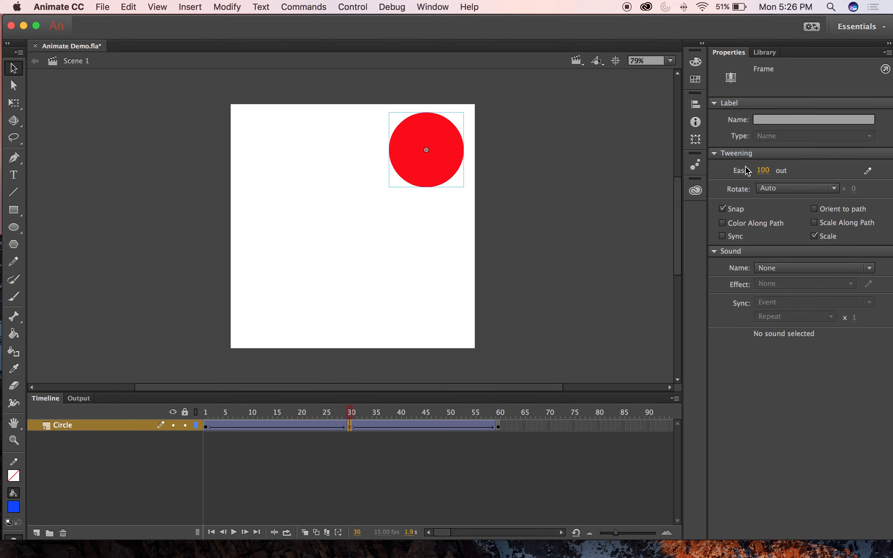
pyautogui.click(498, 426)
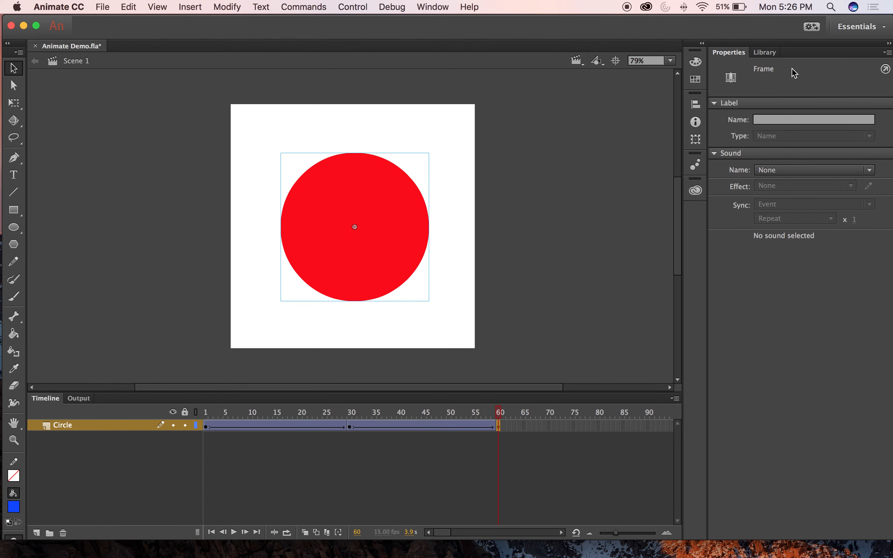
pyautogui.click(350, 427)
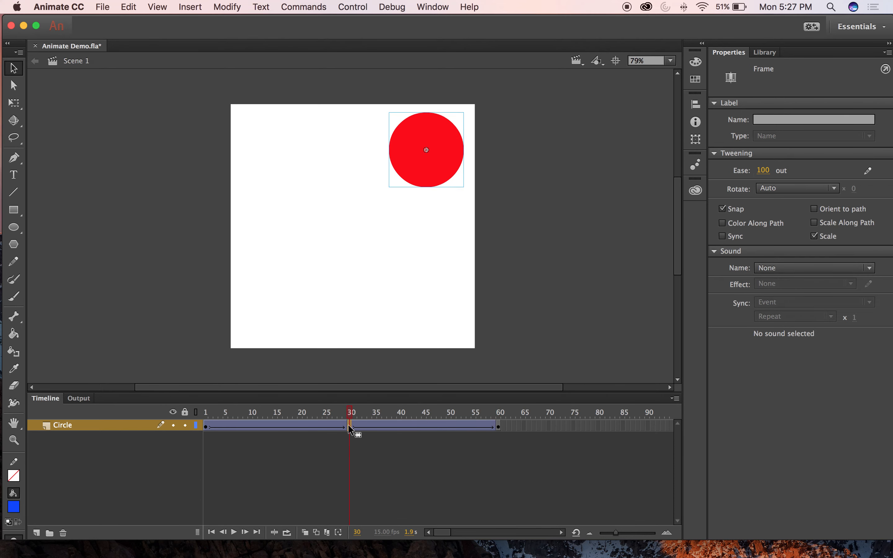
pyautogui.click(498, 427)
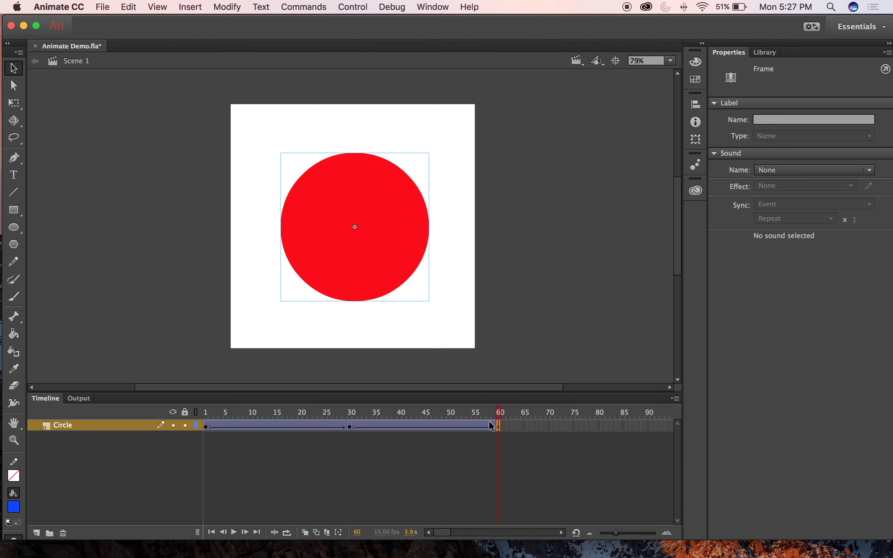
pyautogui.click(489, 427)
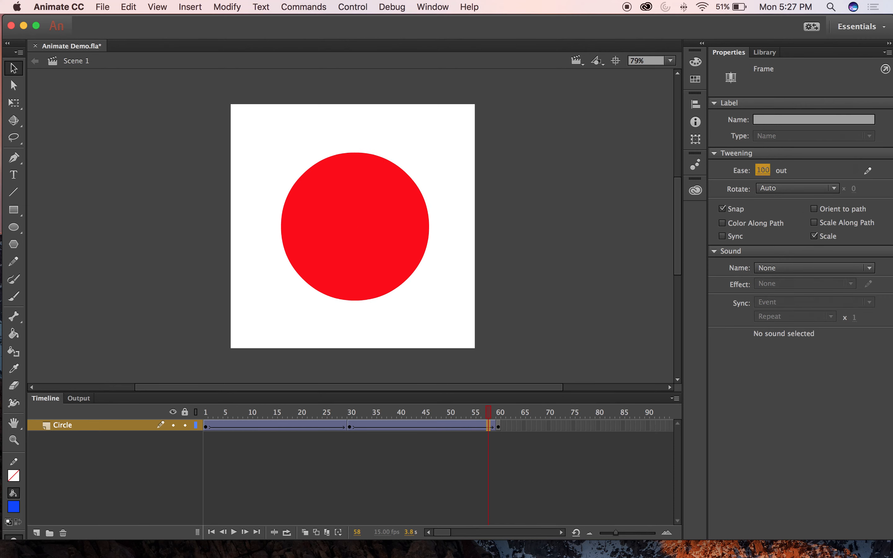
# - Set the second tween's ease to -100 in and play the animation from frame 1 and again from frame 30
pyautogui.click(763, 171)
pyautogui.write('-100')
pyautogui.press('Return')
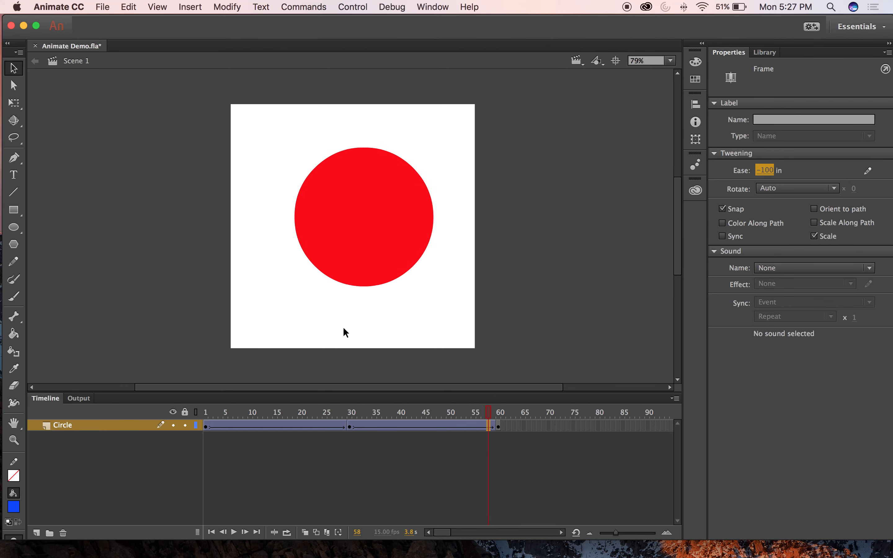
pyautogui.click(207, 413)
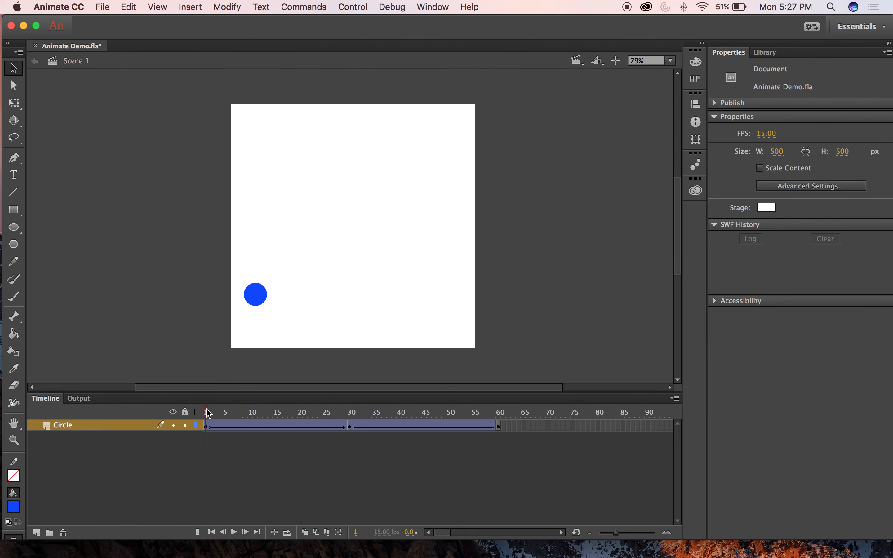
pyautogui.press('Return')
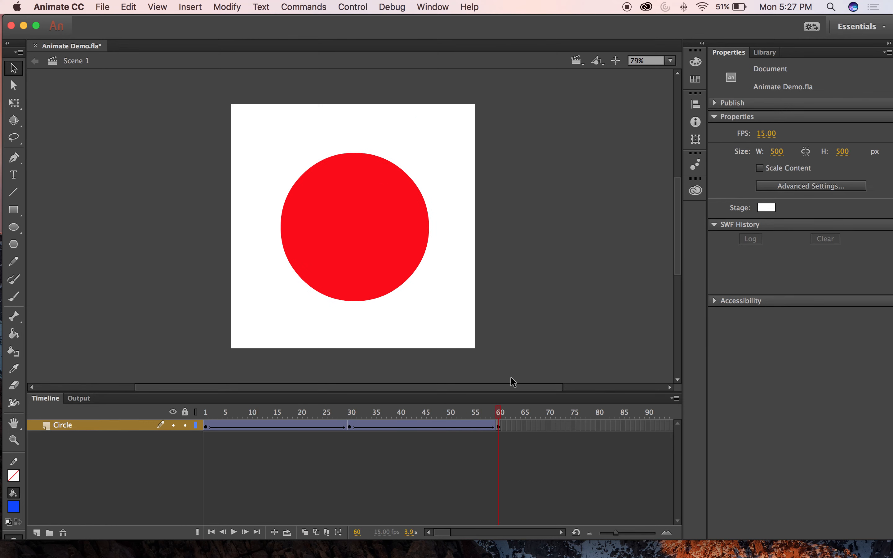
pyautogui.click(351, 413)
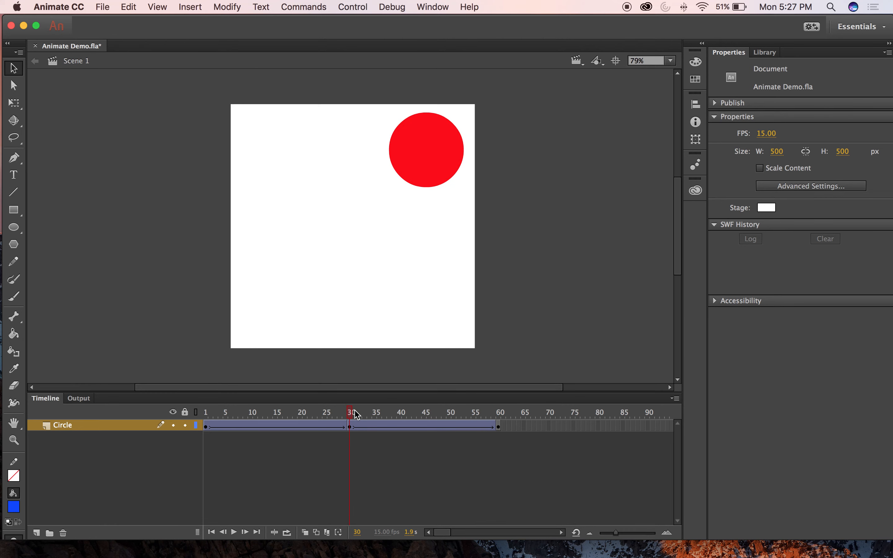
pyautogui.press('Return')
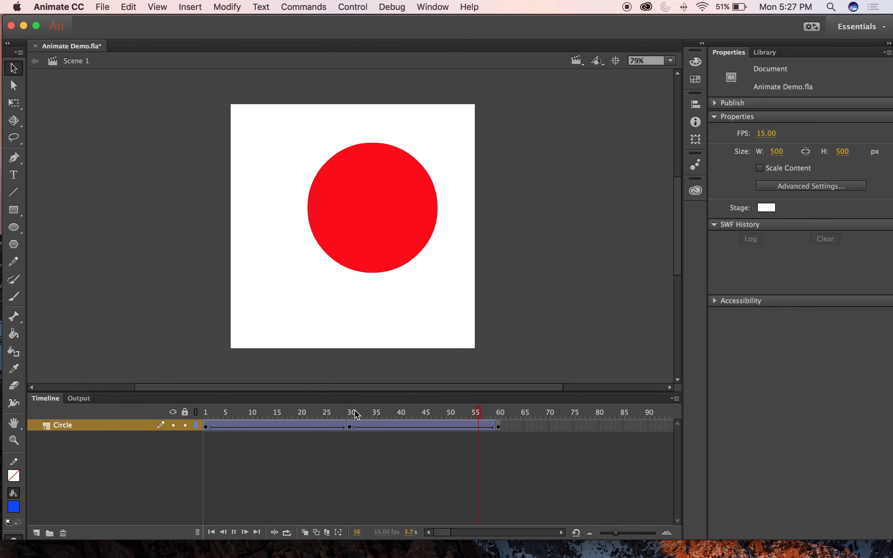
# - Compare the ease settings of the Circle layer's first and second tweens at frames within each span
pyautogui.click(320, 412)
pyautogui.click(405, 425)
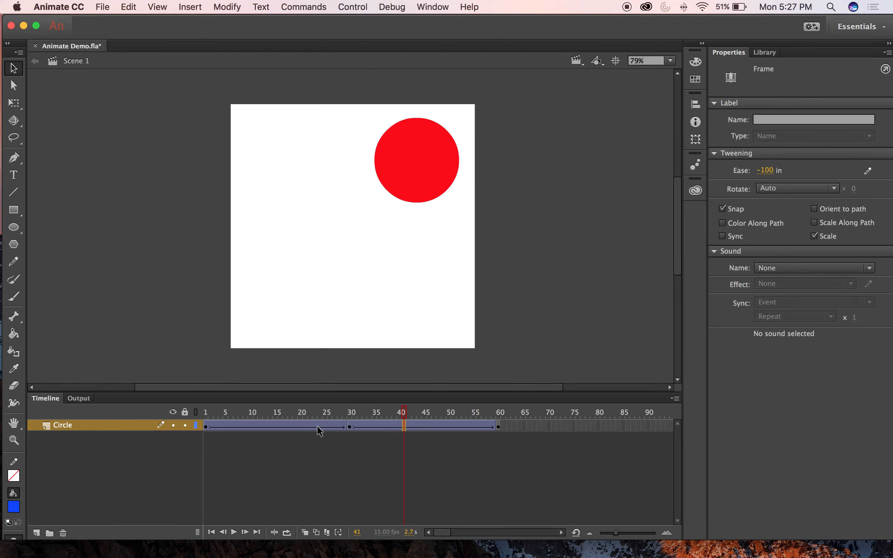
pyautogui.click(317, 425)
pyautogui.click(394, 425)
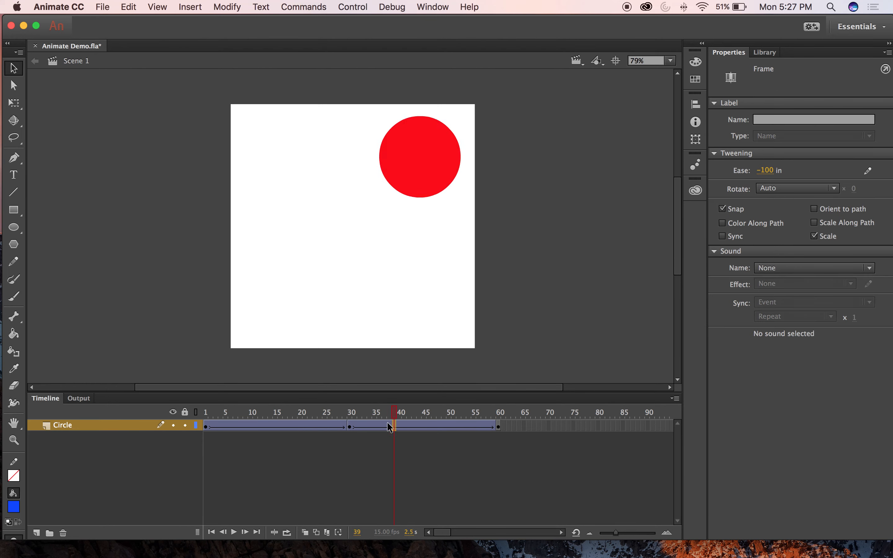
pyautogui.click(310, 426)
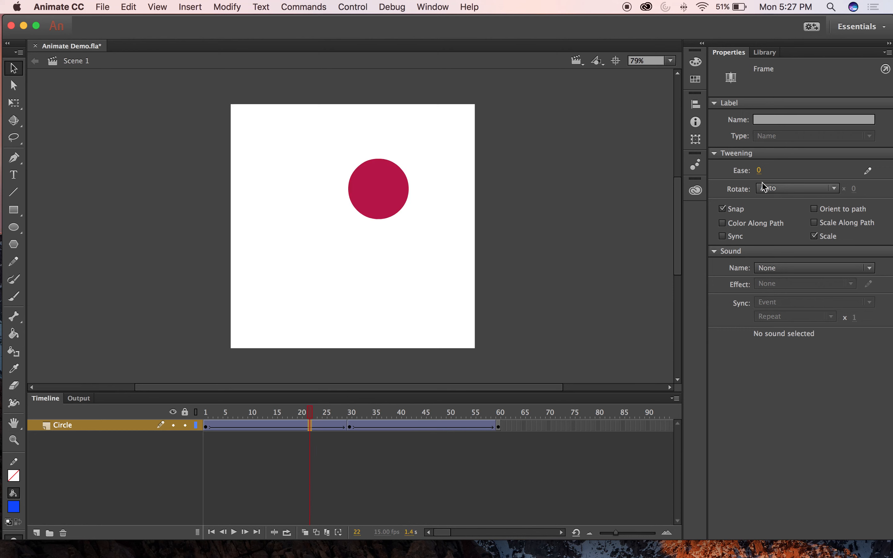
pyautogui.moveTo(758, 171)
pyautogui.mouseDown()
pyautogui.moveTo(713, 183)
pyautogui.moveTo(738, 184)
pyautogui.moveTo(764, 170)
pyautogui.mouseUp()
pyautogui.click(375, 426)
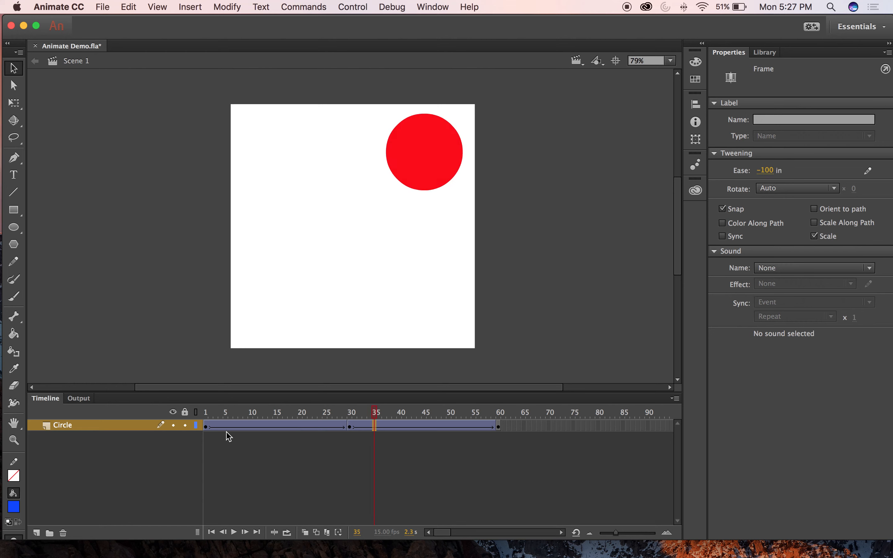
# - Replay the animation twice from its beginning and check the second tween's settings at frame 53
pyautogui.click(210, 413)
pyautogui.press('Return')
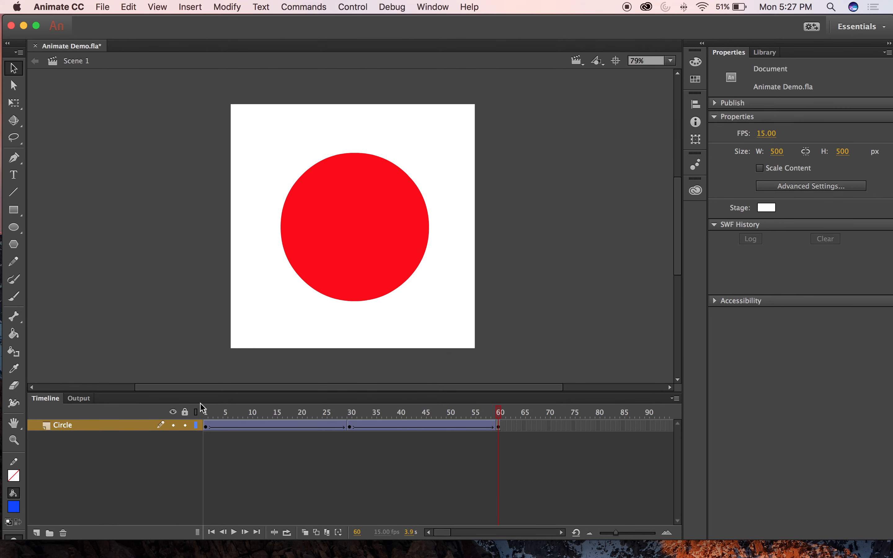
pyautogui.click(206, 411)
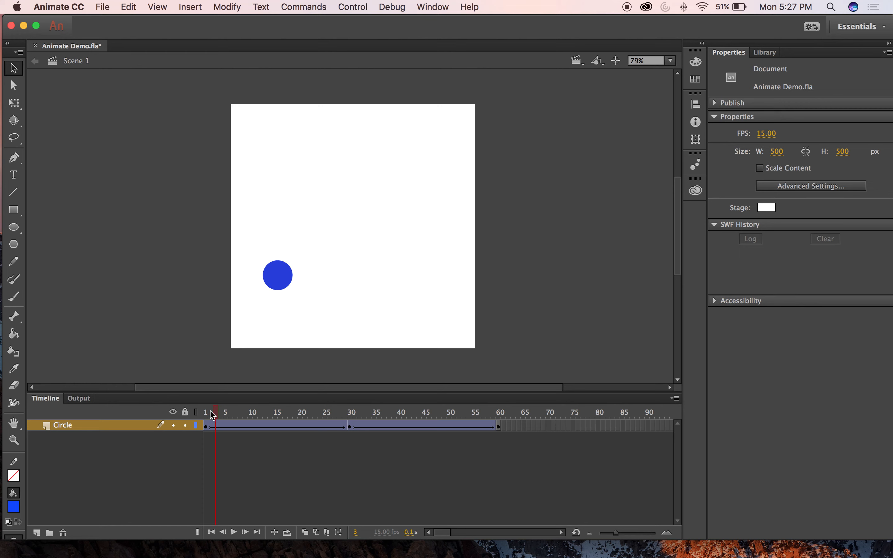
pyautogui.press('Return')
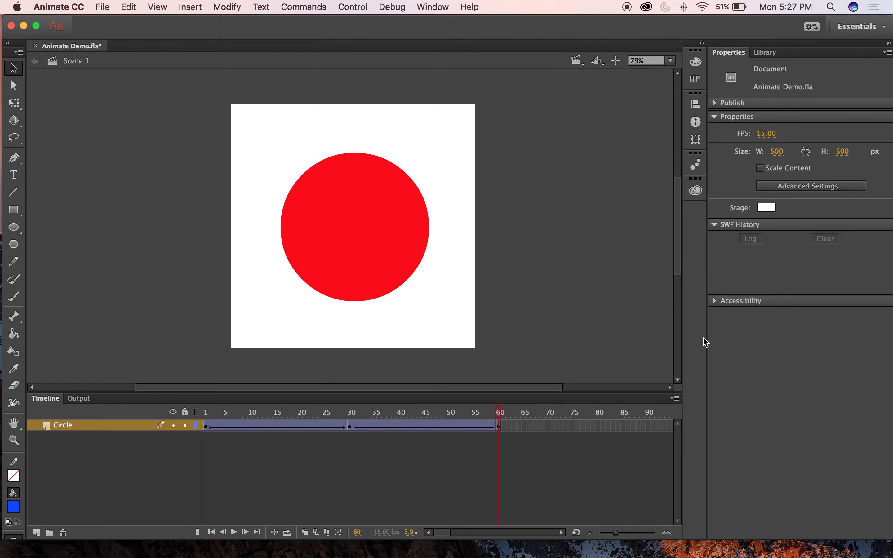
pyautogui.click(464, 425)
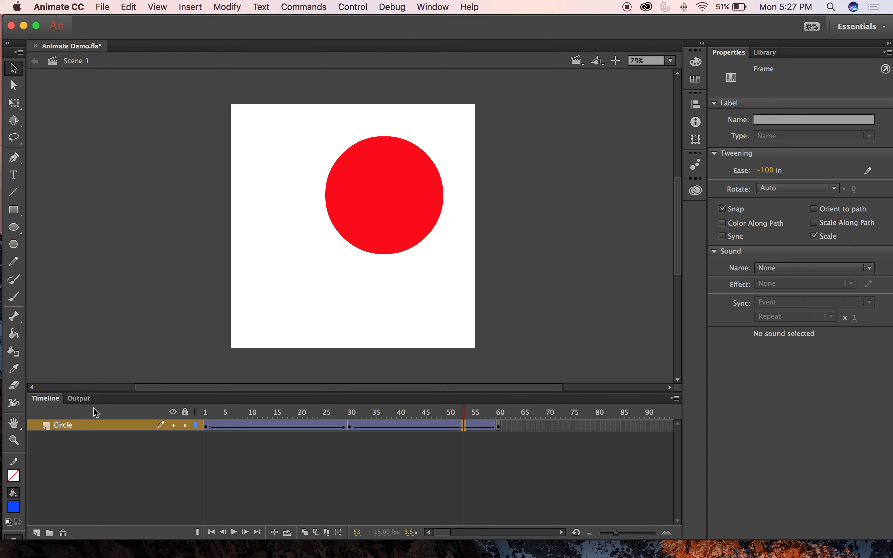
# - Add a new layer above the Circle layer and hide the Circle layer
pyautogui.click(188, 366)
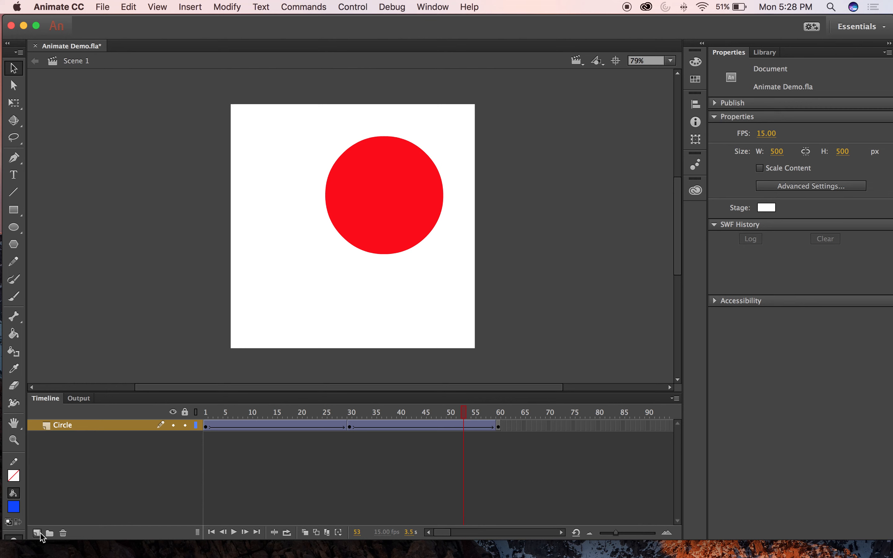
pyautogui.click(37, 533)
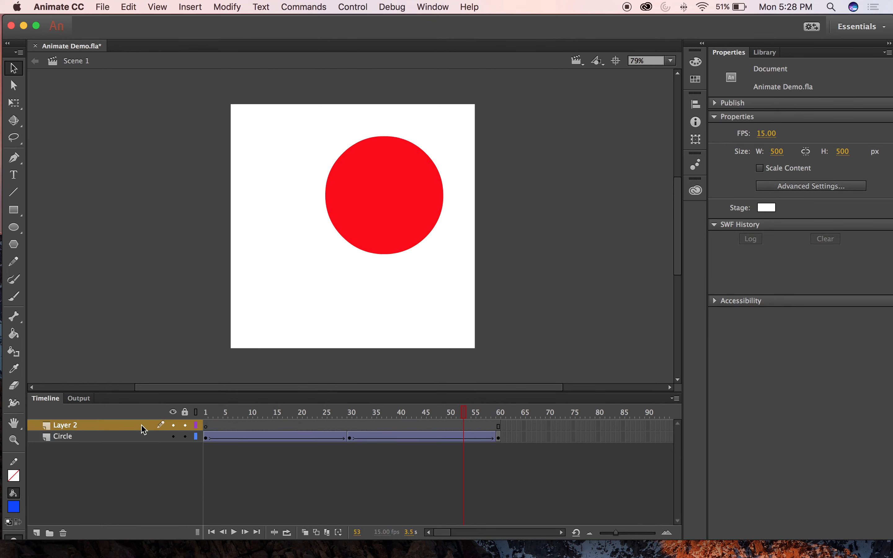
pyautogui.click(173, 436)
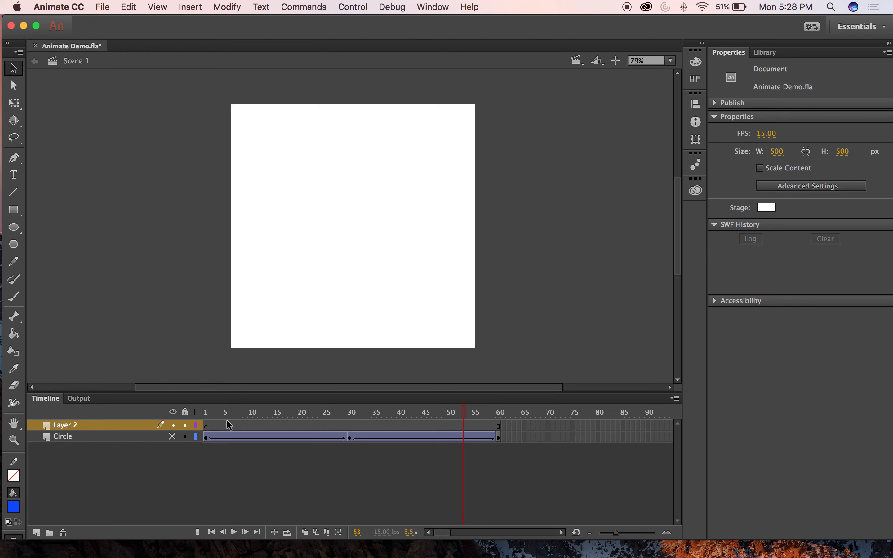
pyautogui.click(15, 211)
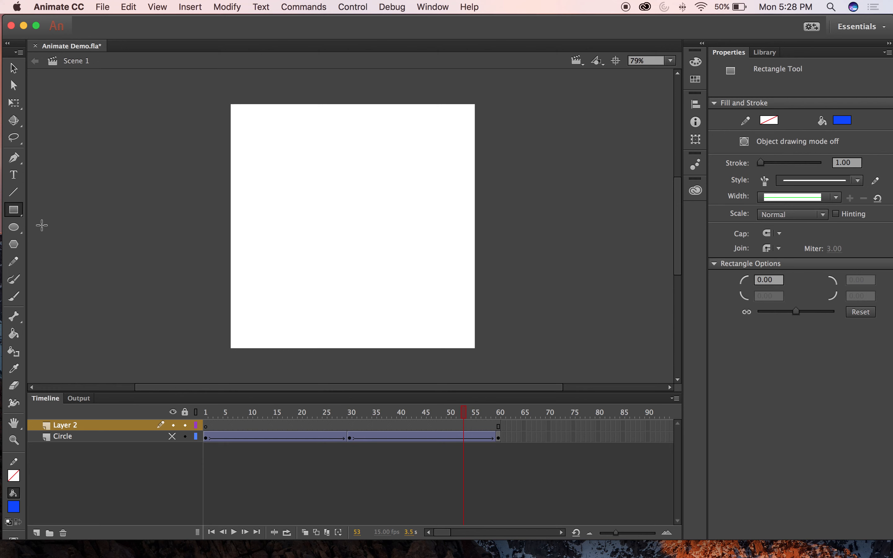
pyautogui.click(13, 227)
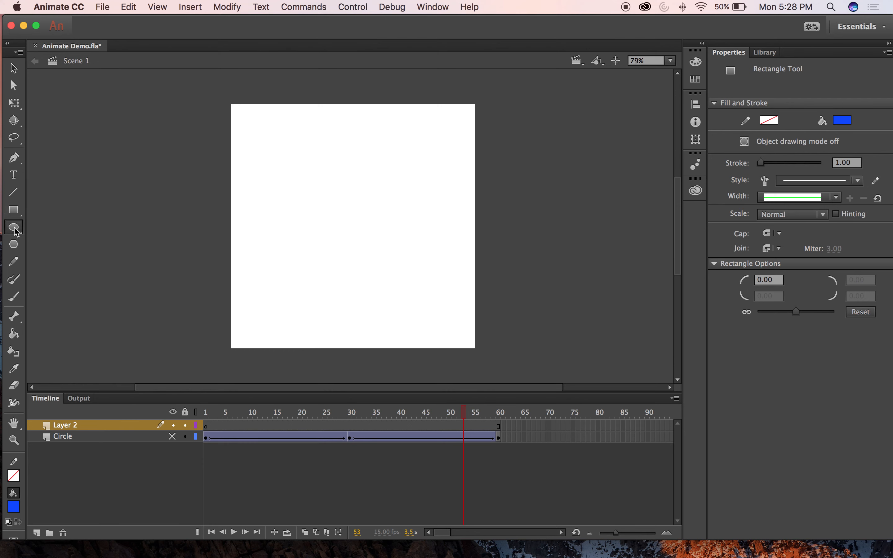
pyautogui.click(205, 425)
pyautogui.moveTo(286, 192)
pyautogui.mouseDown()
pyautogui.moveTo(372, 274)
pyautogui.moveTo(329, 222)
pyautogui.mouseUp()
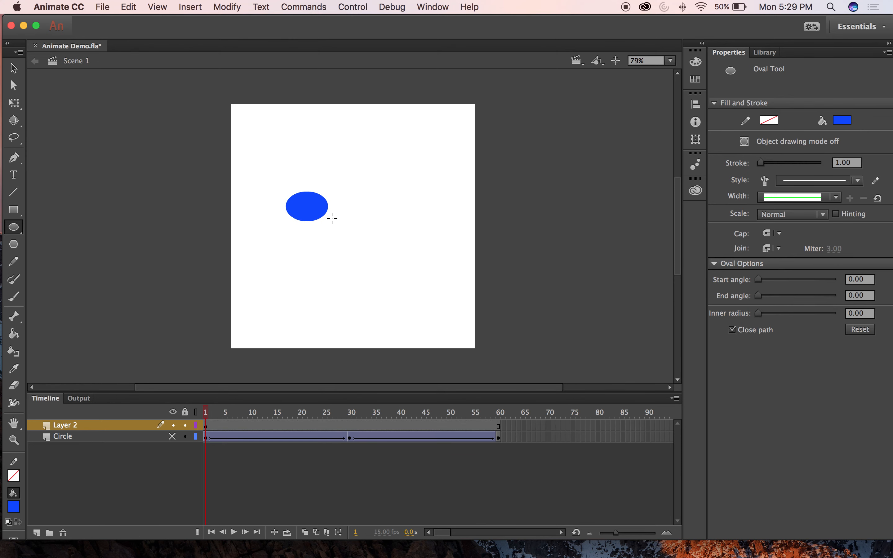
pyautogui.click(14, 68)
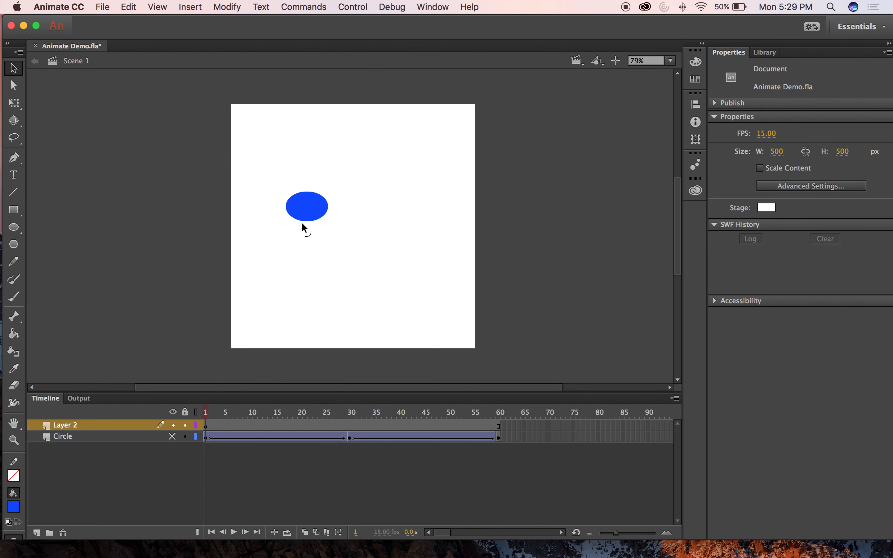
pyautogui.click(310, 214)
pyautogui.press('Delete')
# - Draw a red pentagon without stroke, about 153 × 154 px, on frame 1 of Layer 2 with the PolyStar tool
pyautogui.click(14, 244)
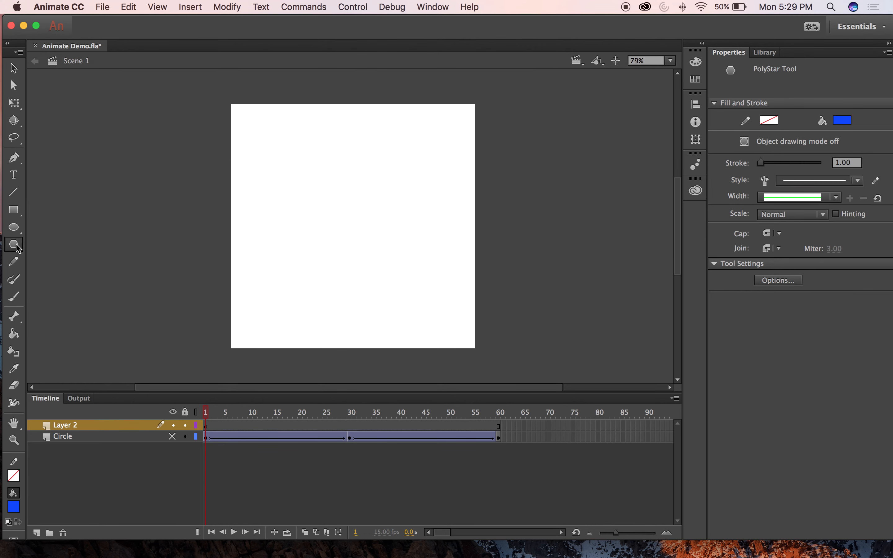
pyautogui.click(842, 120)
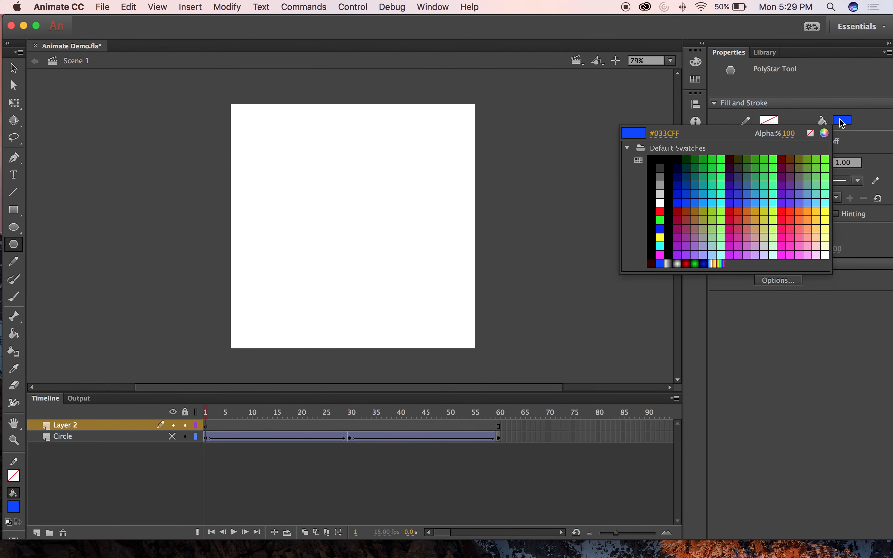
pyautogui.click(720, 162)
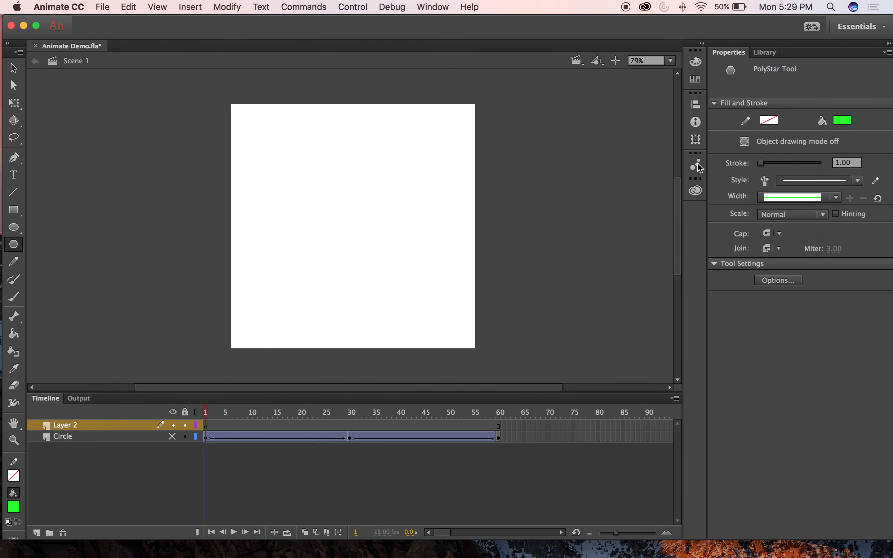
pyautogui.click(843, 121)
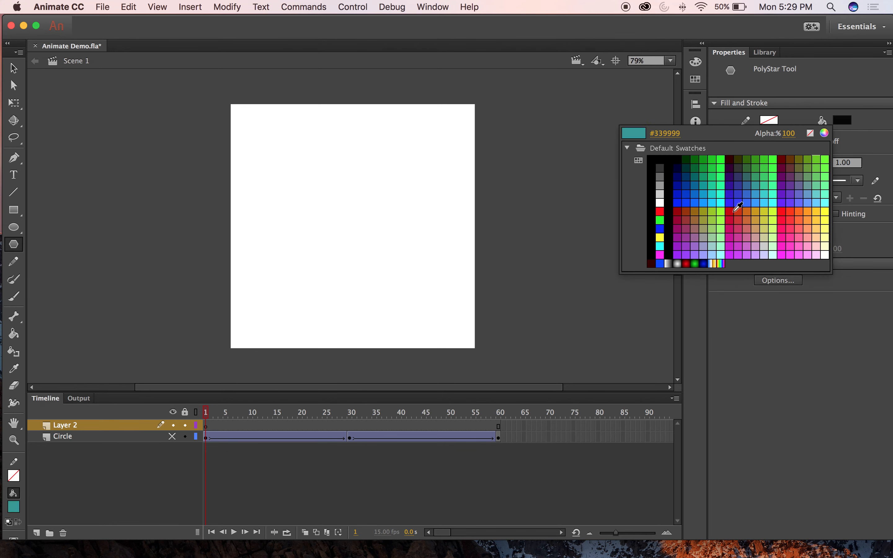
pyautogui.click(780, 217)
pyautogui.moveTo(266, 188); pyautogui.dragTo(294, 214)
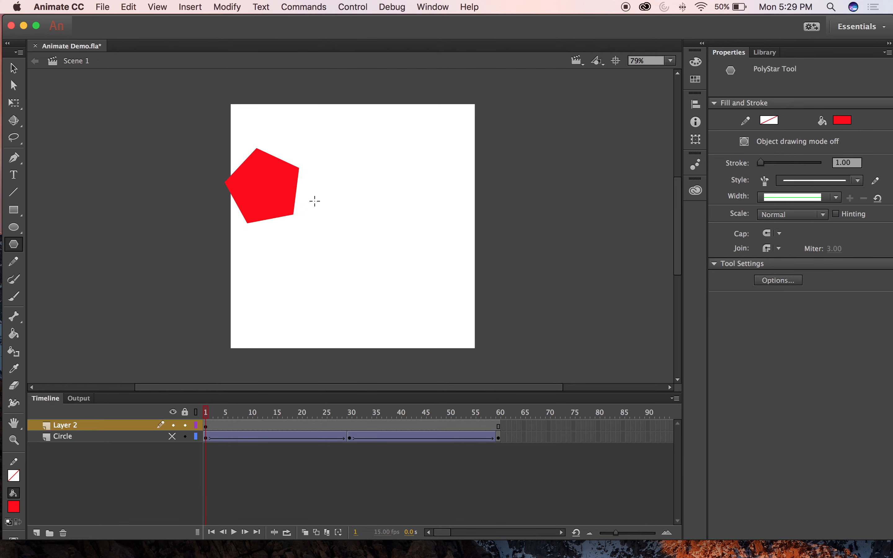
# - Move the pentagon down and right on the stage to about X 66, Y 244, and deselect it
pyautogui.click(14, 68)
pyautogui.click(271, 177)
pyautogui.moveTo(272, 177); pyautogui.dragTo(303, 257)
pyautogui.click(430, 225)
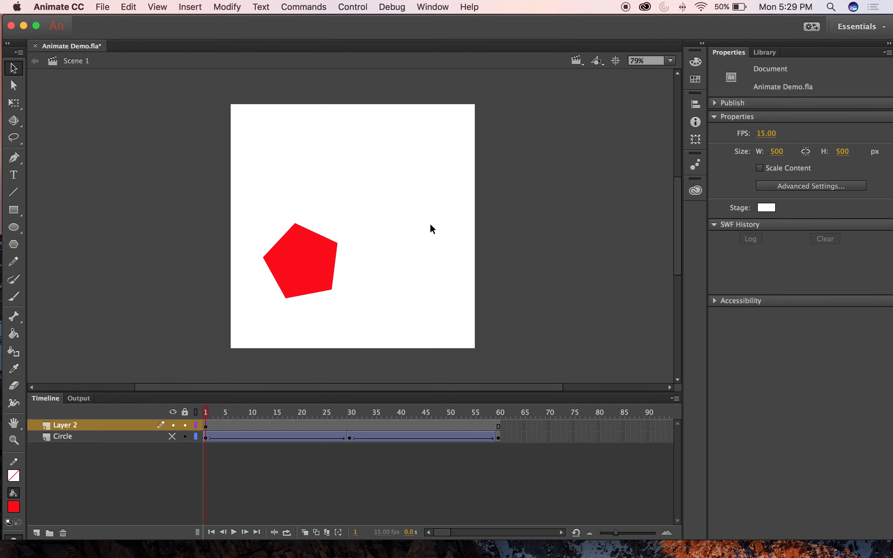
# - Extend the Circle layer's second tween by moving its last keyframe to frame 85
pyautogui.click(222, 413)
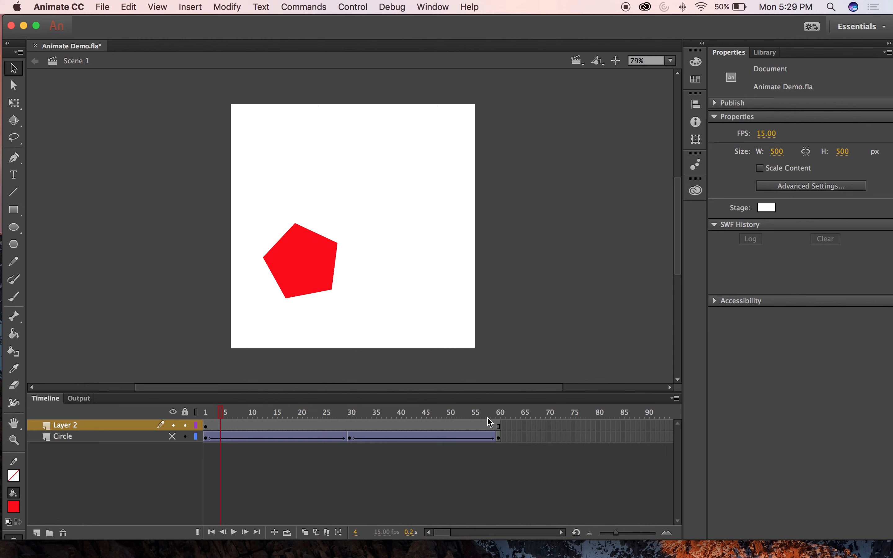
pyautogui.moveTo(222, 412); pyautogui.dragTo(255, 410)
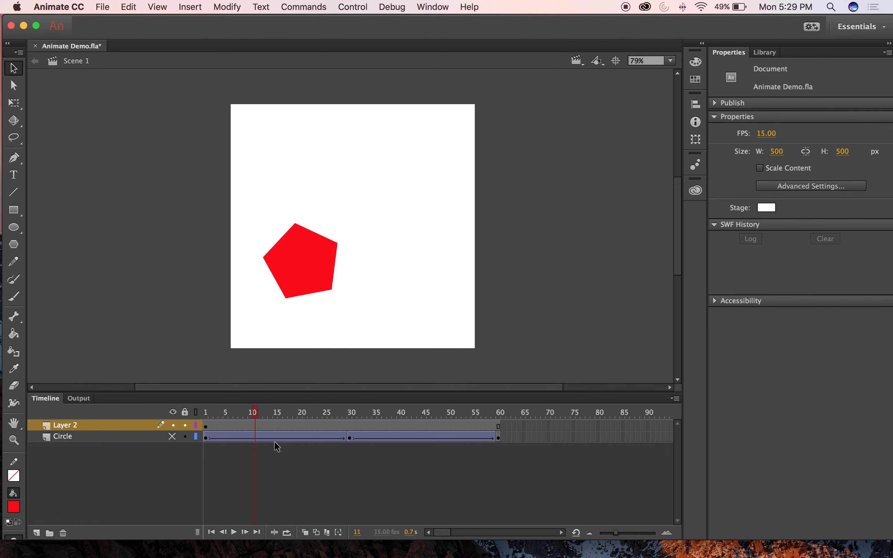
pyautogui.click(499, 438)
pyautogui.moveTo(498, 438); pyautogui.dragTo(619, 433)
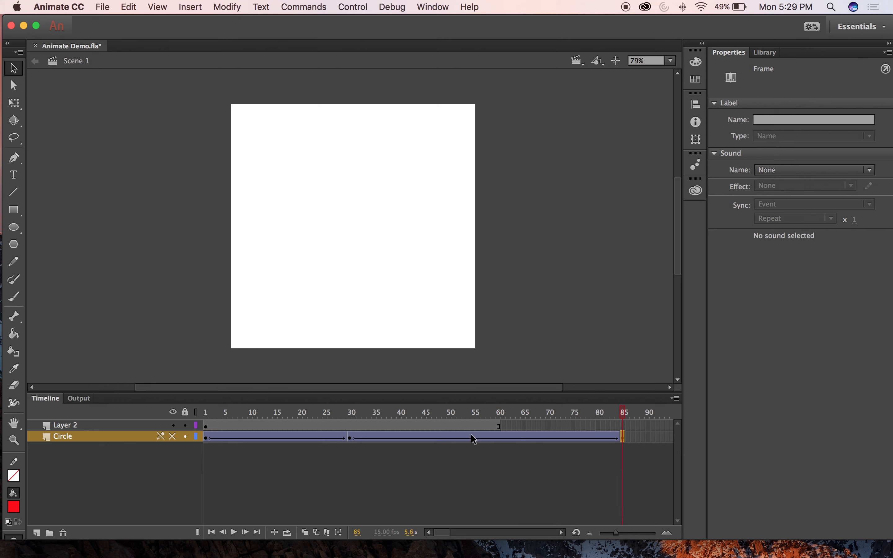
# - Add a new layer above Layer 2, copy the pentagon and hide Layer 2
pyautogui.click(140, 425)
pyautogui.click(37, 534)
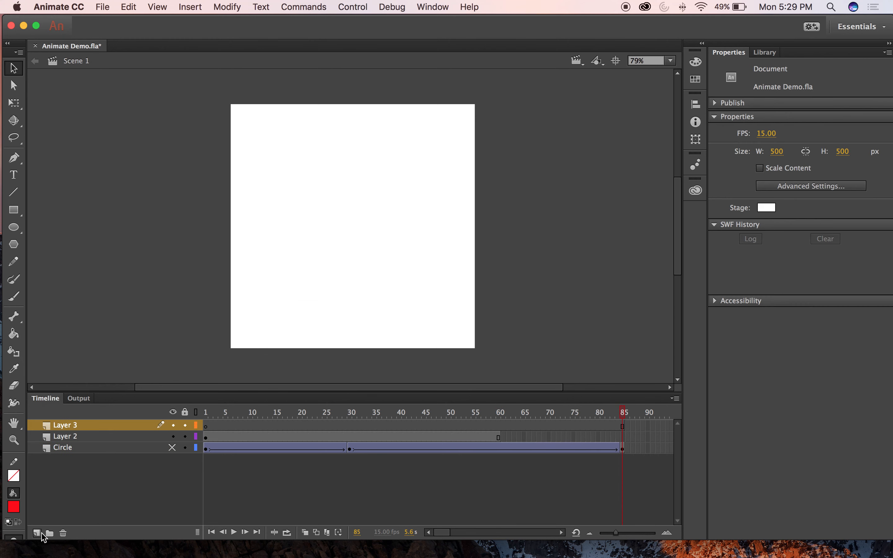
pyautogui.click(208, 426)
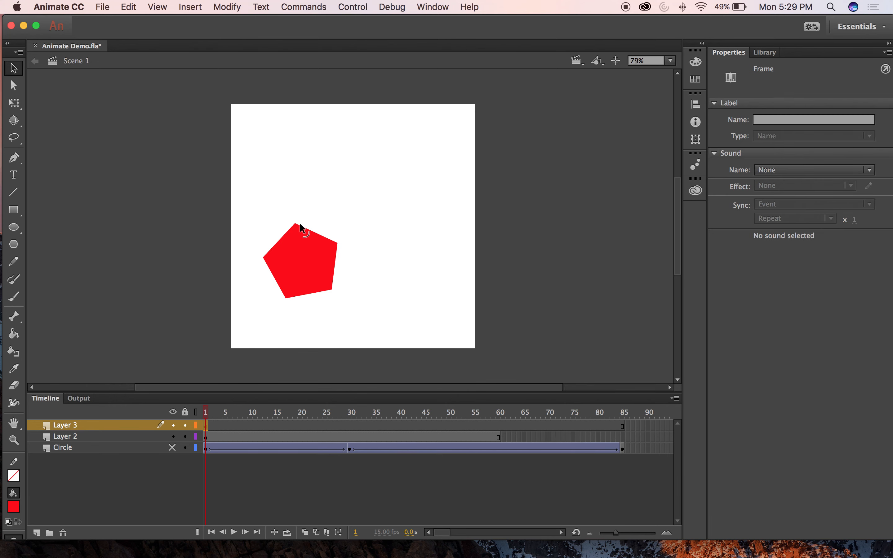
pyautogui.click(299, 252)
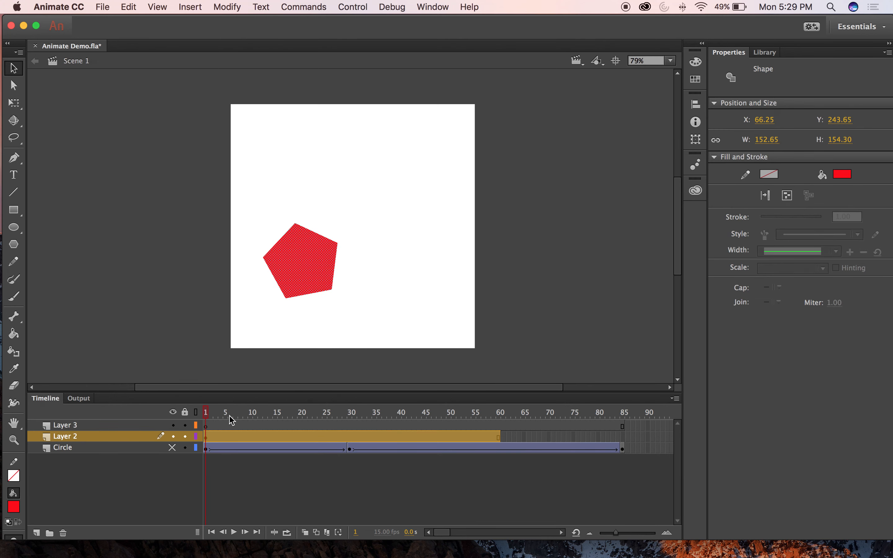
pyautogui.click(174, 437)
# - Paste the pentagon copy onto frame 1 of Layer 3 and delete that layer
pyautogui.click(206, 425)
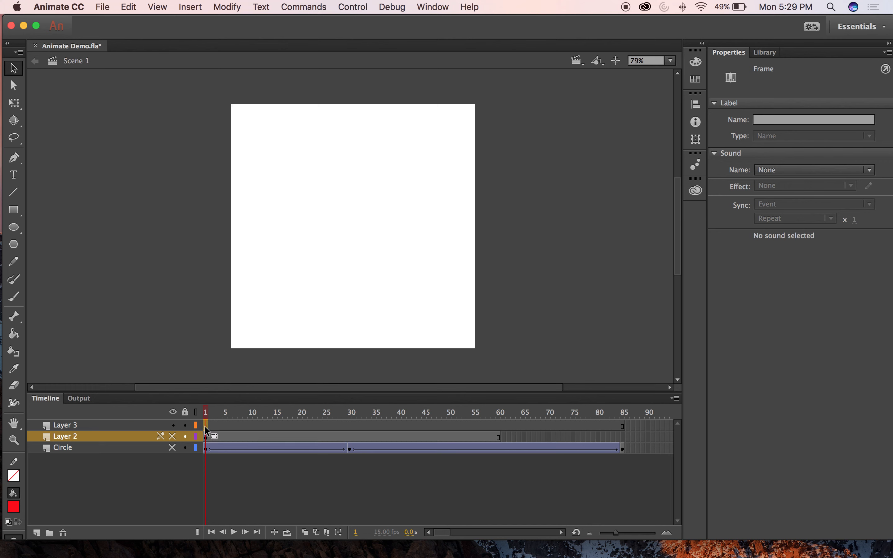
pyautogui.click(287, 265)
pyautogui.press('super+shift+v')
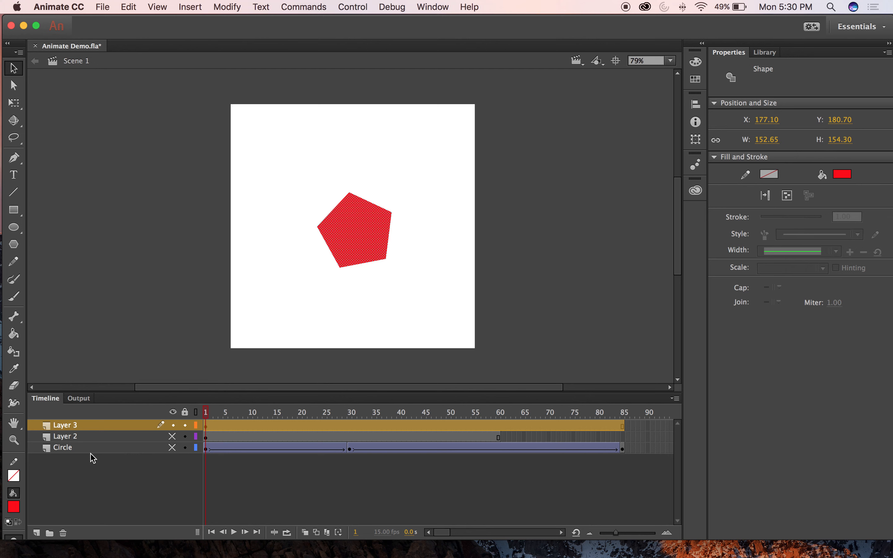
pyautogui.click(62, 533)
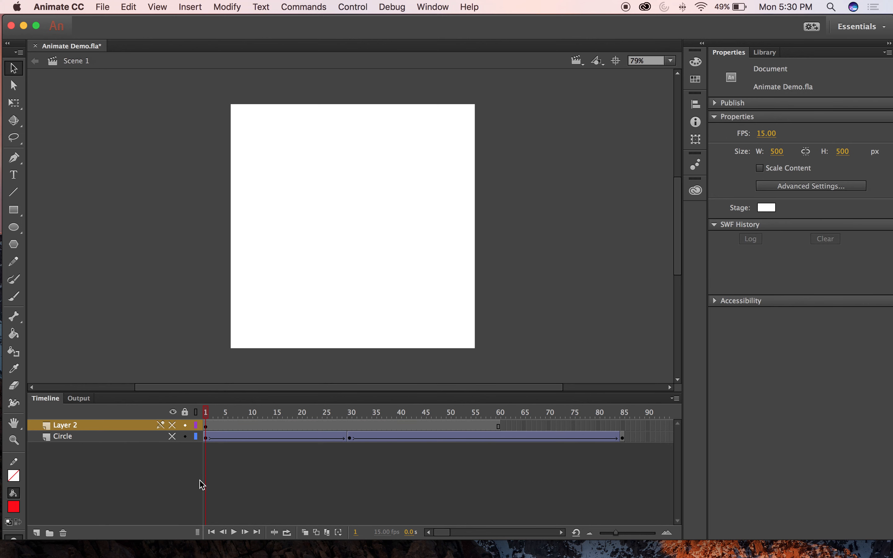
# - Show Layer 2 again and remove its frames from 35 through 60
pyautogui.click(173, 426)
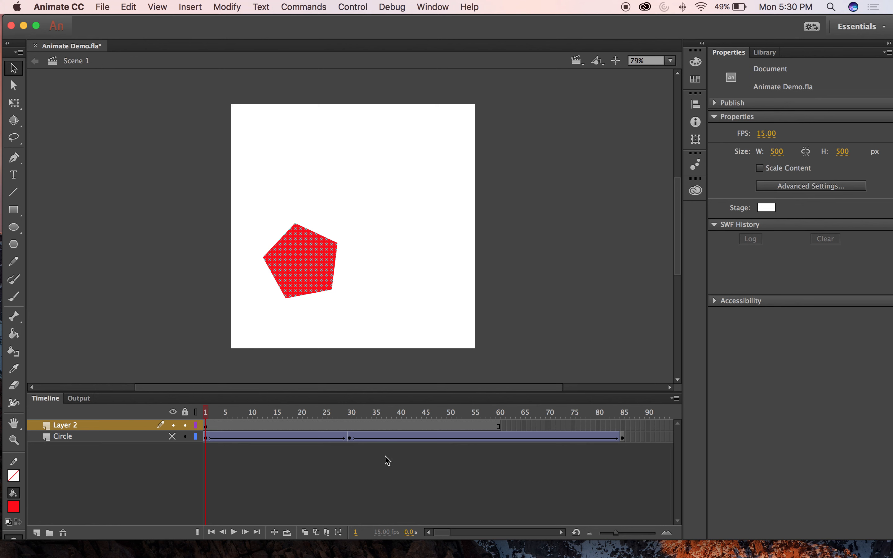
pyautogui.click(499, 426)
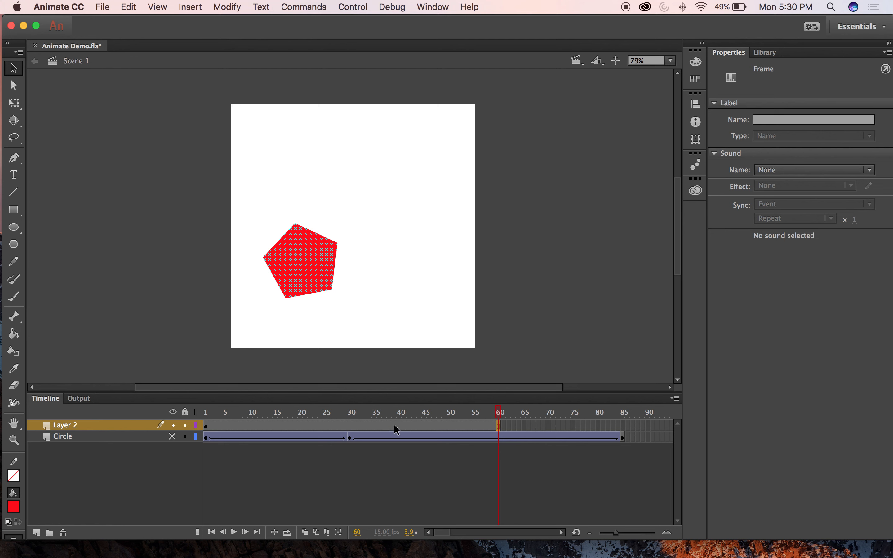
pyautogui.keyDown('shift'); pyautogui.click(371, 425); pyautogui.keyUp('shift')
pyautogui.click(349, 425)
pyautogui.keyDown('shift'); pyautogui.click(499, 424); pyautogui.keyUp('shift')
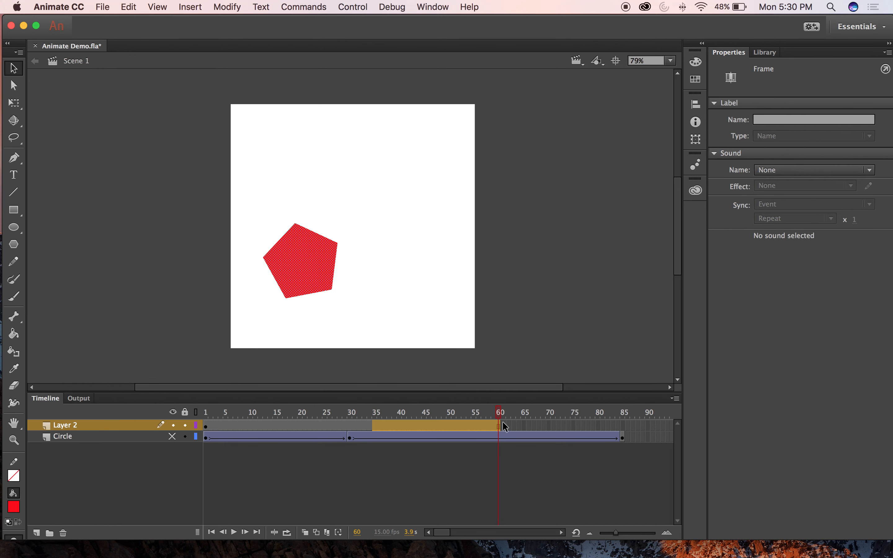
pyautogui.rightClick(485, 424)
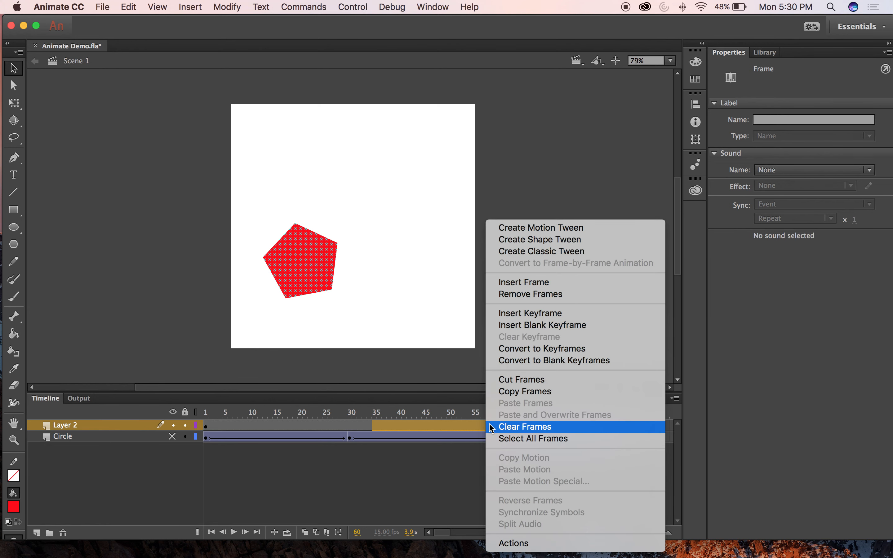
pyautogui.click(527, 295)
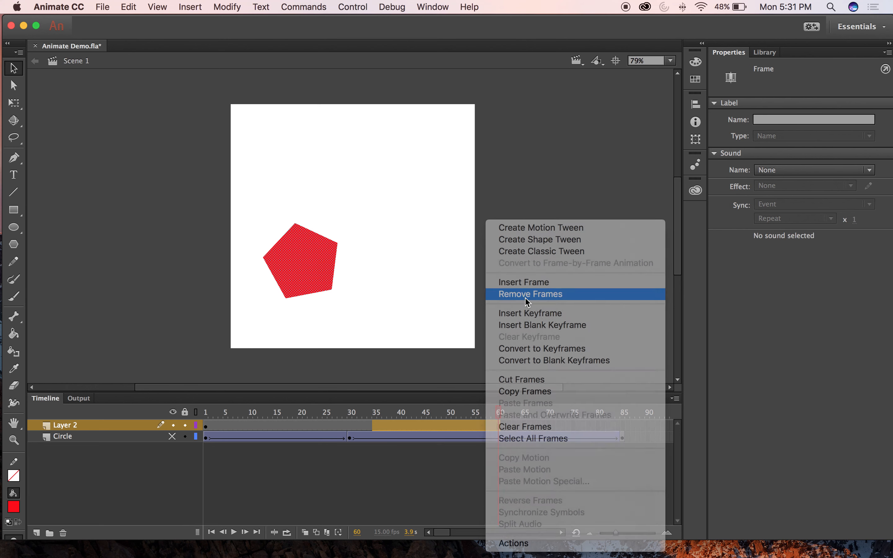
pyautogui.click(368, 424)
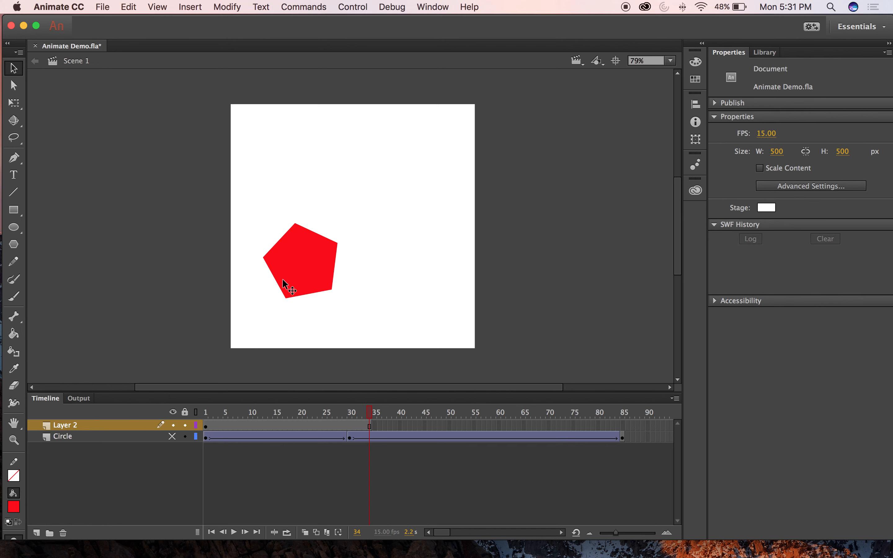
# - Insert a keyframe at frame 65 of Layer 2 and save the document
pyautogui.click(291, 271)
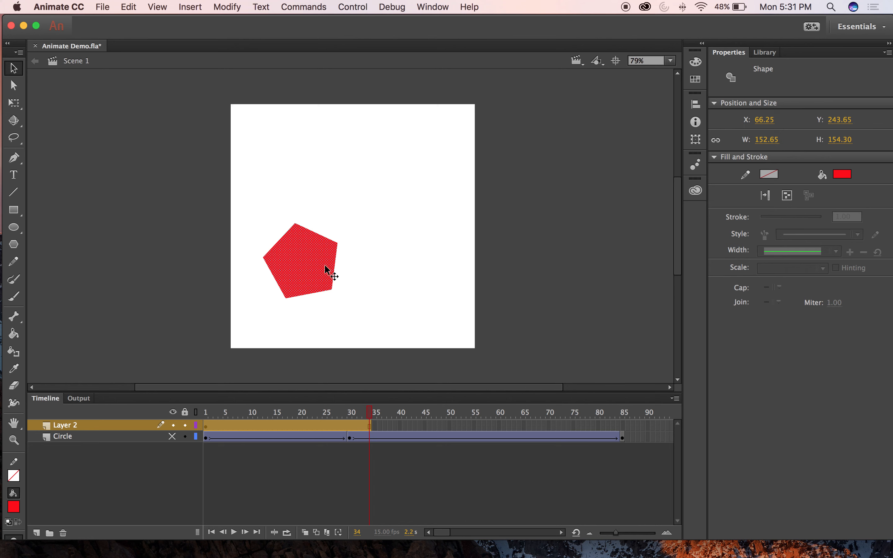
pyautogui.click(375, 426)
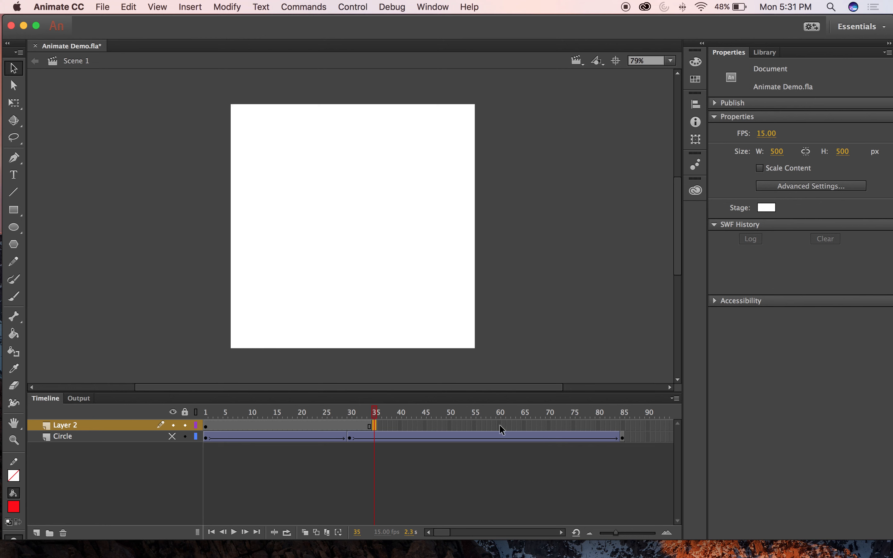
pyautogui.click(524, 426)
pyautogui.rightClick(524, 425)
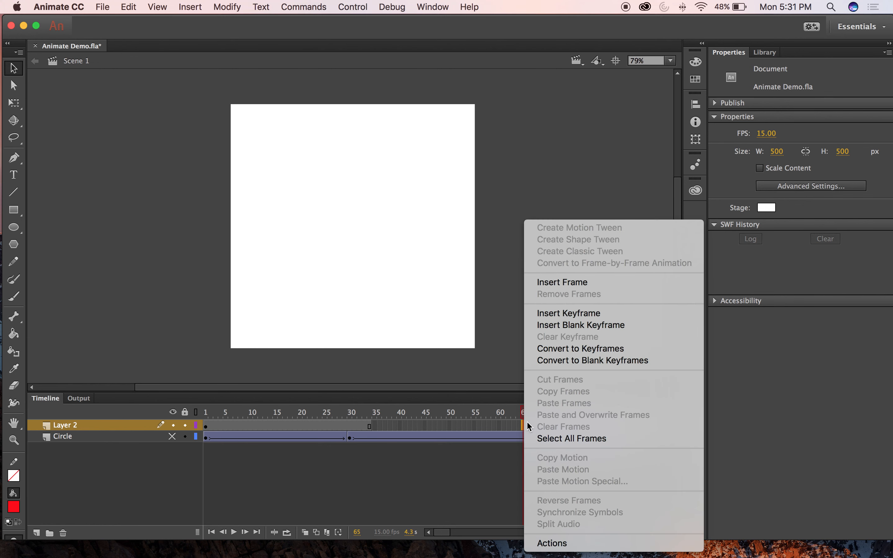
pyautogui.click(575, 314)
pyautogui.click(539, 284)
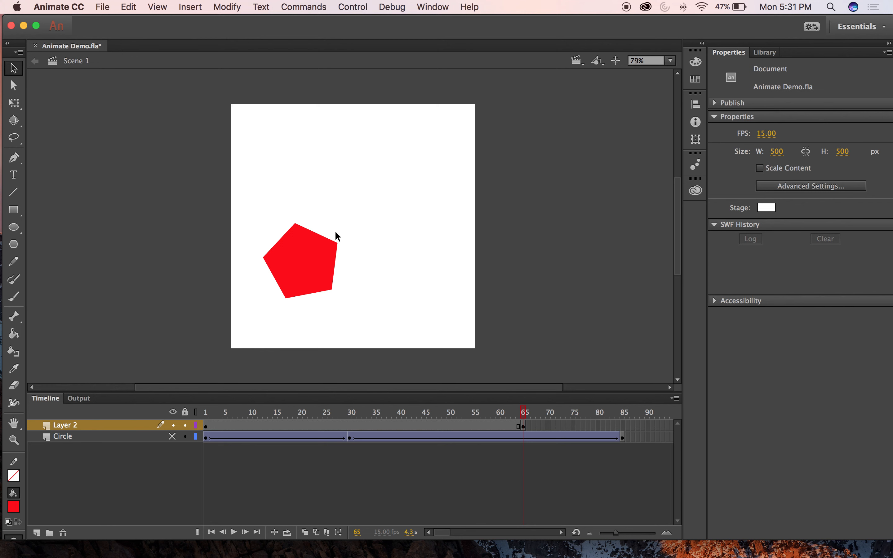
pyautogui.press('cmd+s')
# - Draw a red circle with the Oval tool on frame 65 of Layer 2, overlapping the pentagon's upper-right part
pyautogui.click(318, 260)
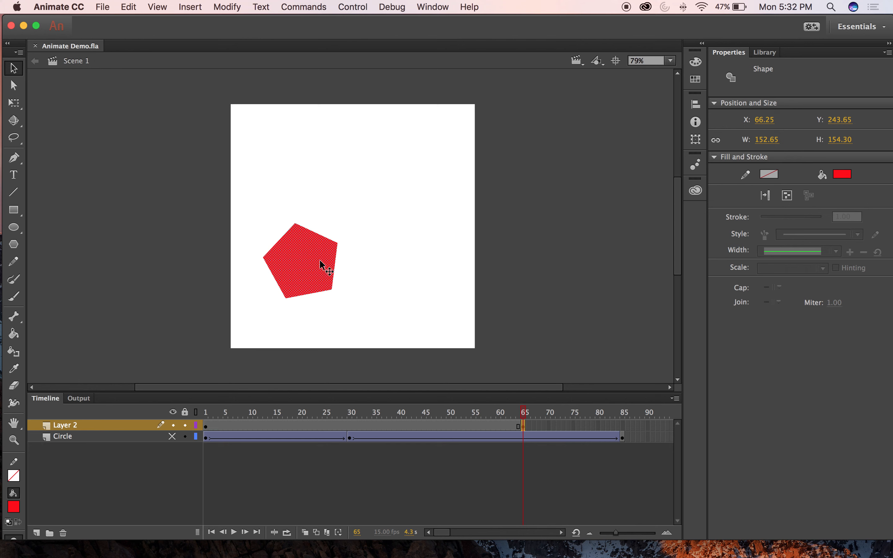
pyautogui.click(336, 214)
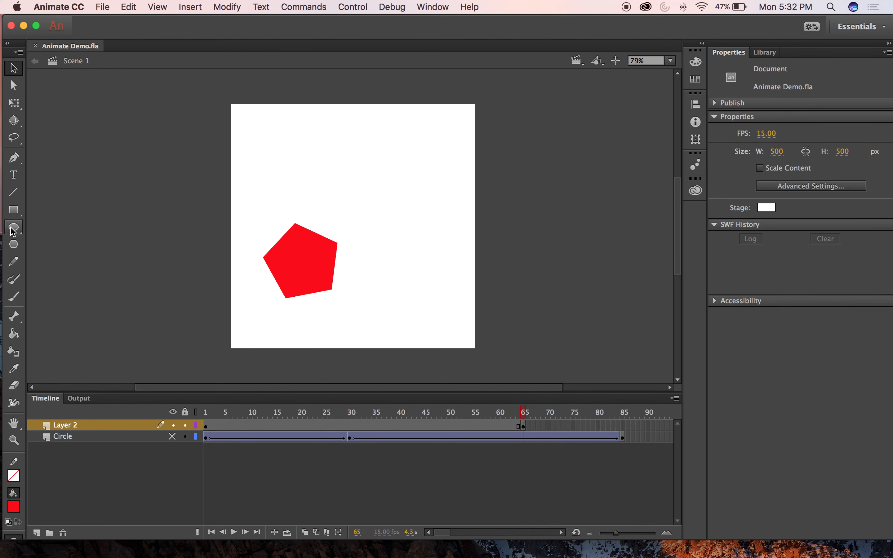
pyautogui.click(302, 224)
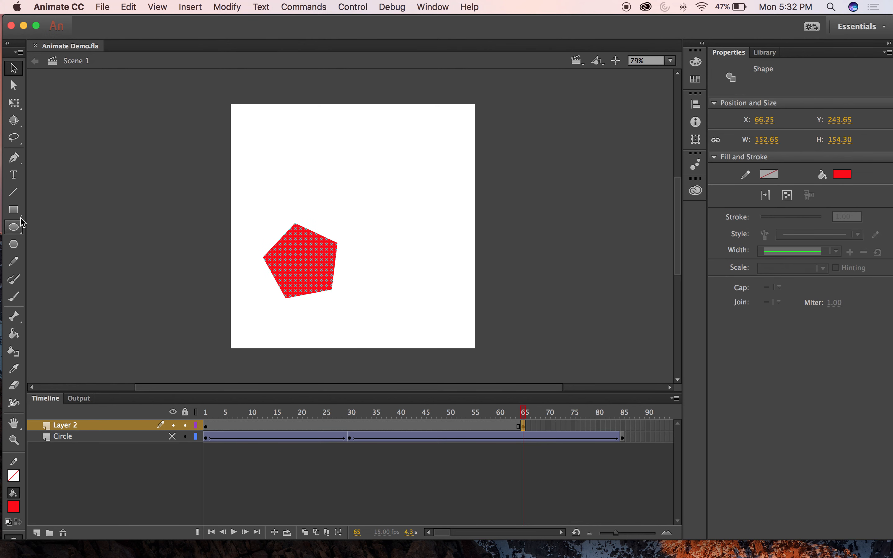
pyautogui.click(15, 230)
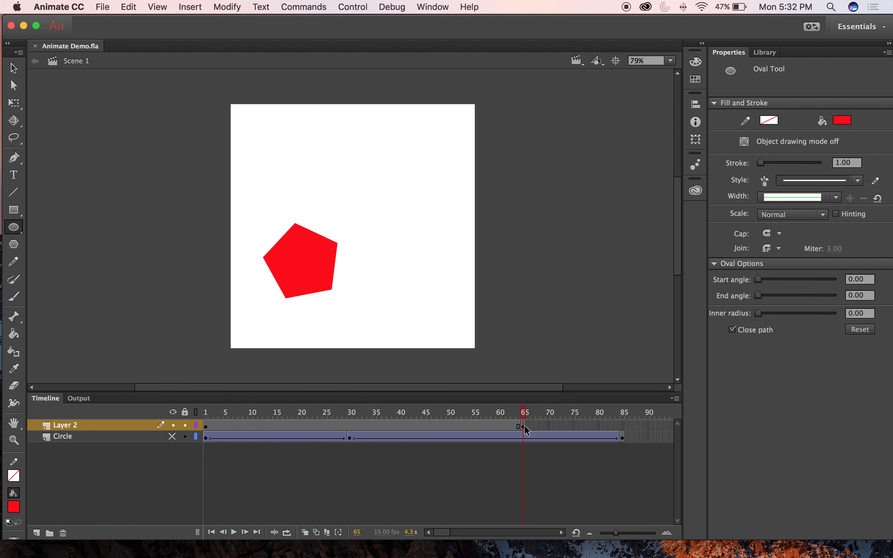
pyautogui.click(524, 425)
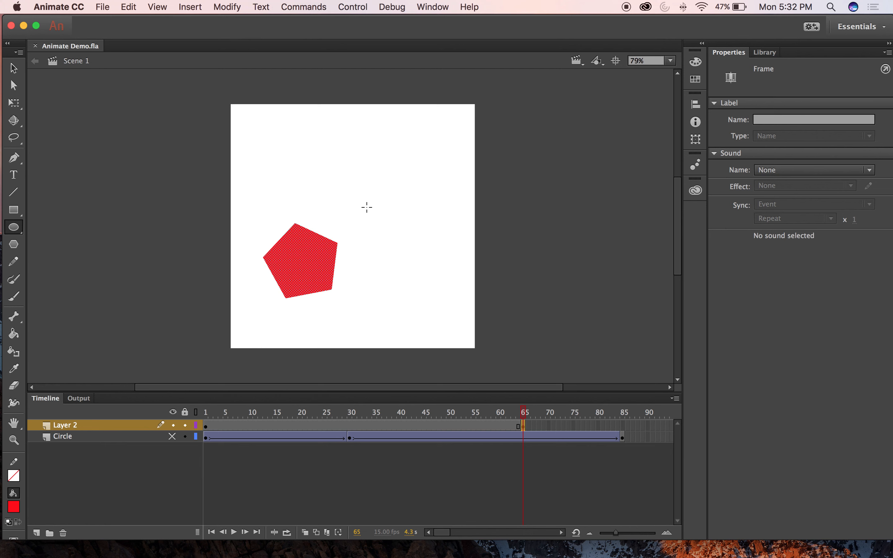
pyautogui.moveTo(366, 208); pyautogui.dragTo(290, 288)
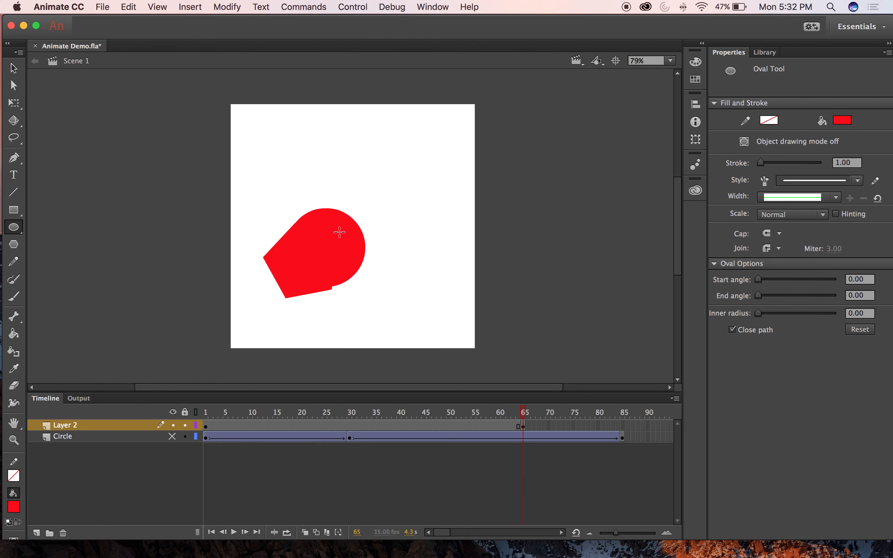
# - Draw a red square with the Rectangle tool above the pentagon, overlapping the circle's upper-left edge, and return to the Selection tool
pyautogui.click(14, 67)
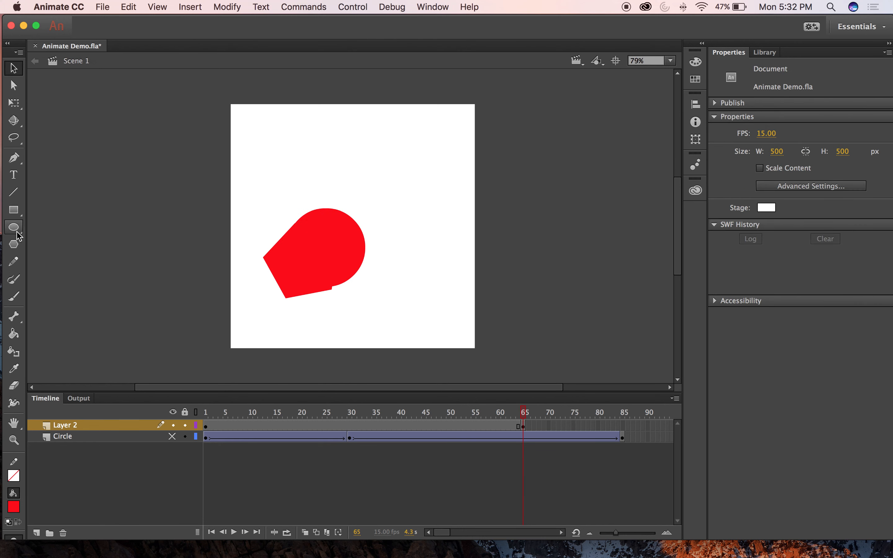
pyautogui.click(14, 210)
pyautogui.moveTo(268, 181); pyautogui.dragTo(315, 228)
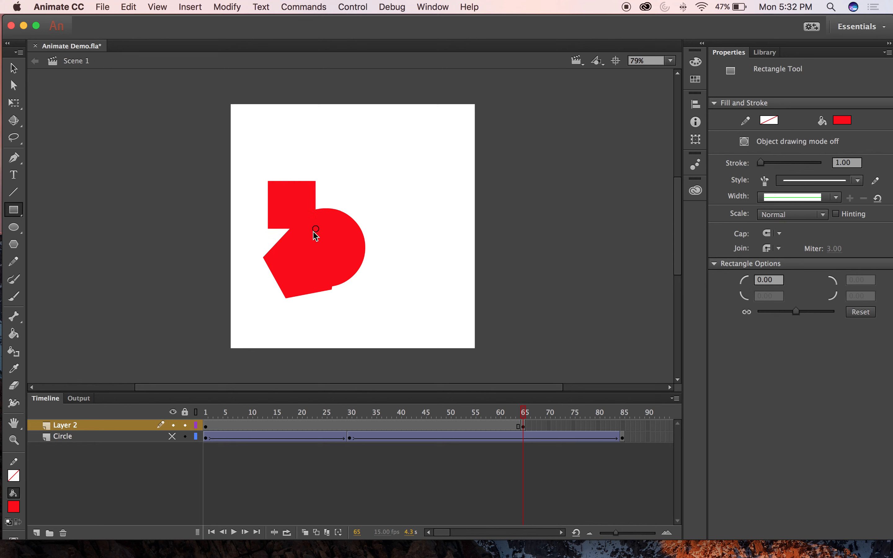
pyautogui.press('v')
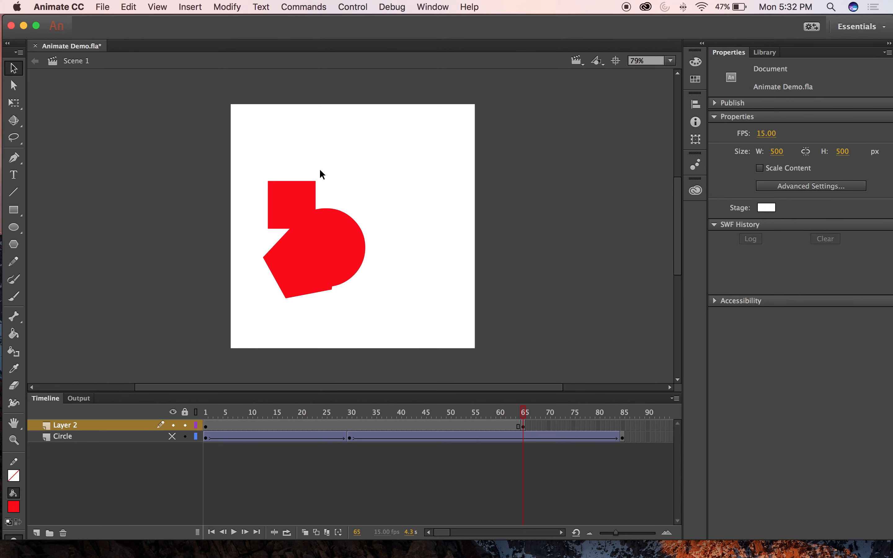
# - Try moving the merged red shape right to about X 189, undo the move and deselect it
pyautogui.click(295, 203)
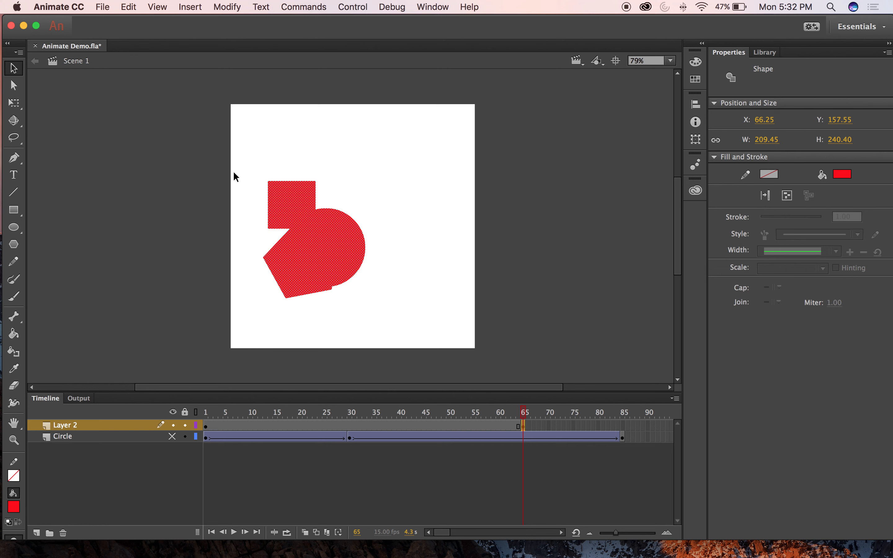
pyautogui.click(318, 193)
pyautogui.click(299, 198)
pyautogui.moveTo(362, 236); pyautogui.dragTo(418, 209)
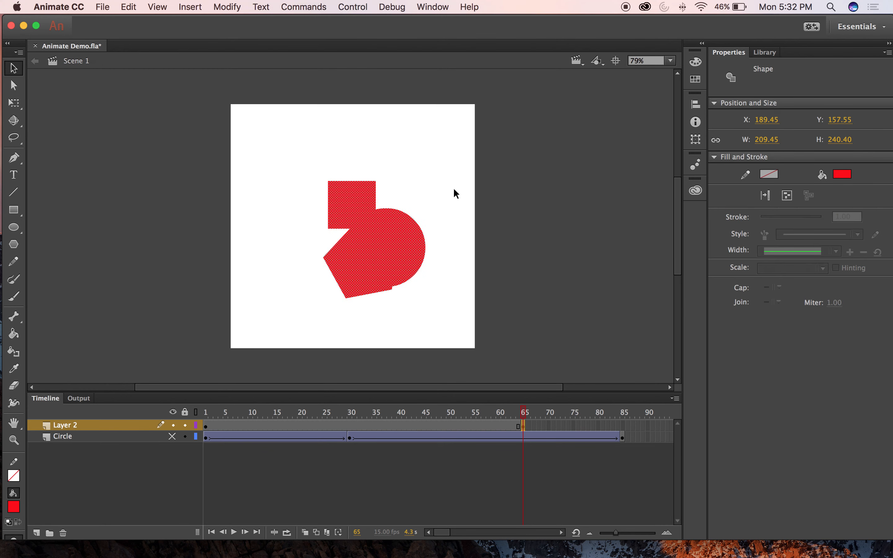
pyautogui.press('super+z')
pyautogui.click(427, 177)
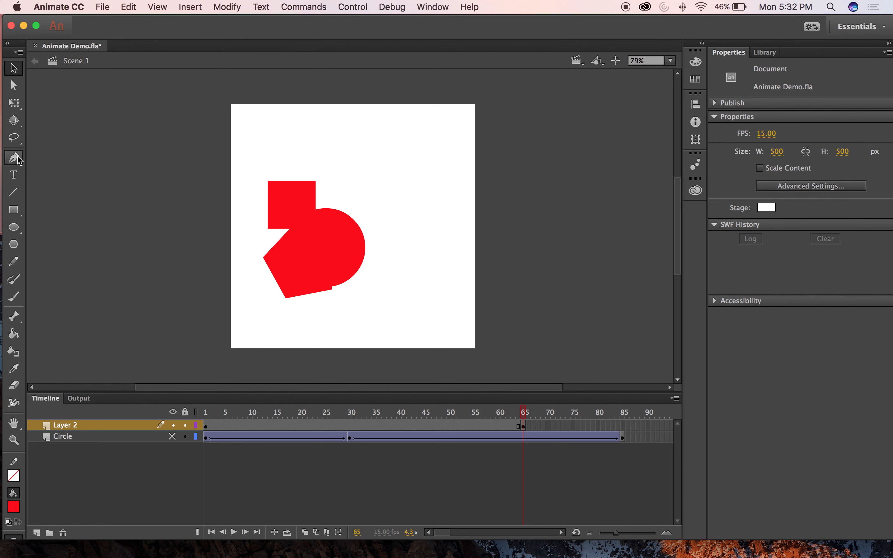
# - Examine the merged shape's outline and anchor points with the Subselection tool, then deselect it
pyautogui.click(14, 86)
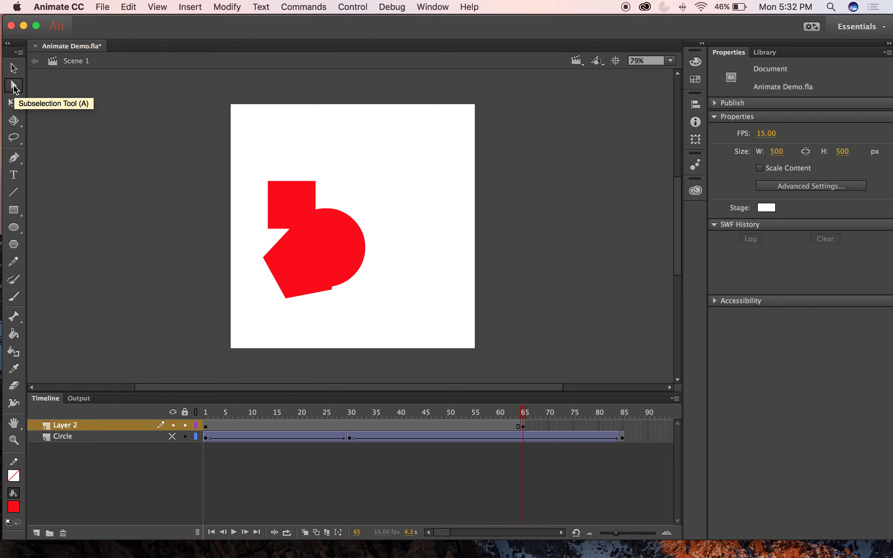
pyautogui.click(313, 185)
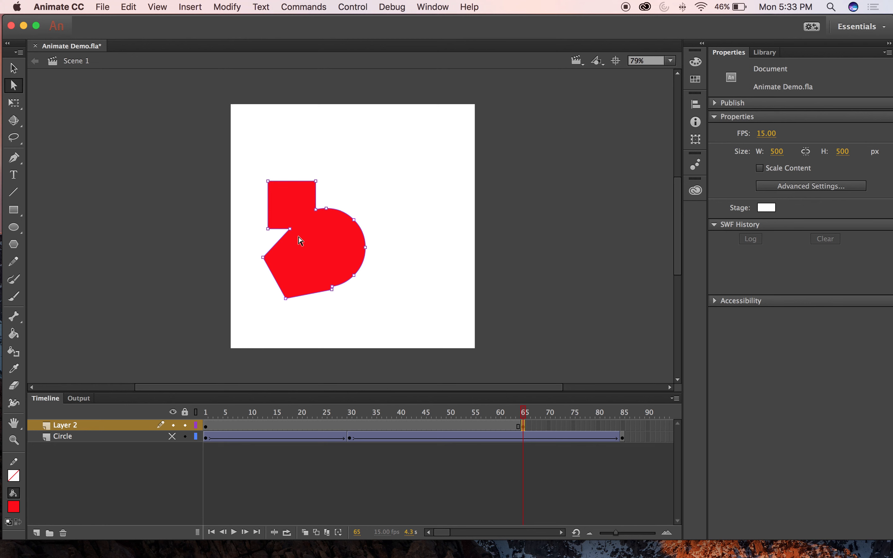
pyautogui.click(332, 121)
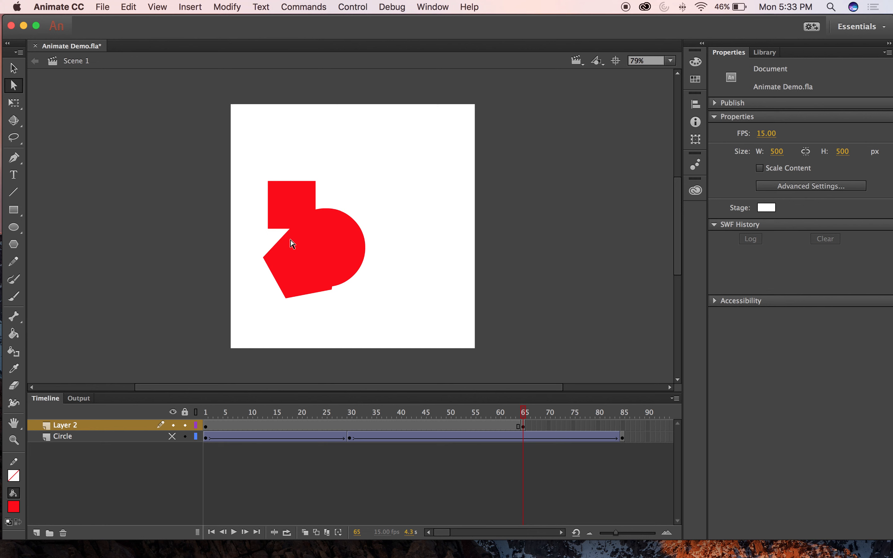
pyautogui.click(13, 74)
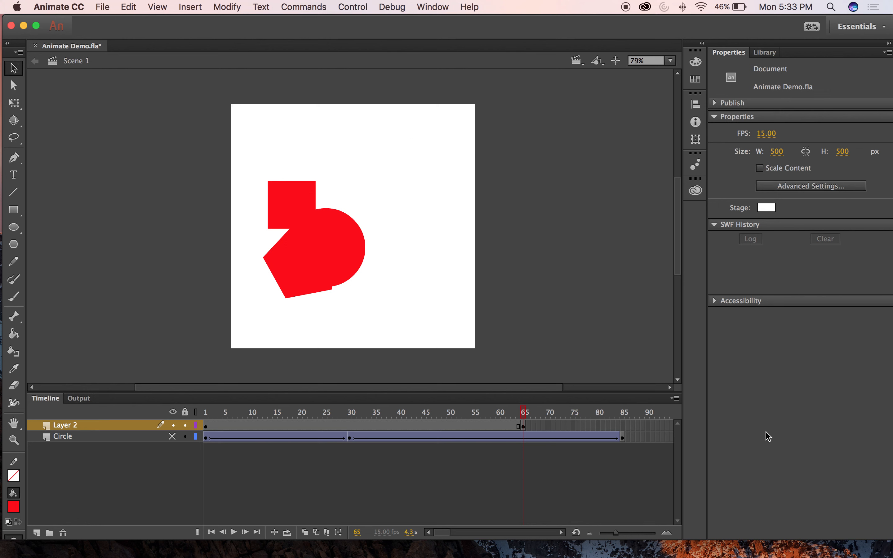
# - Move the Circle layer's last keyframe to frame 65 and remove the leftover frames through 85
pyautogui.click(523, 425)
pyautogui.press('F6')
pyautogui.moveTo(526, 415); pyautogui.dragTo(523, 413)
pyautogui.click(622, 436)
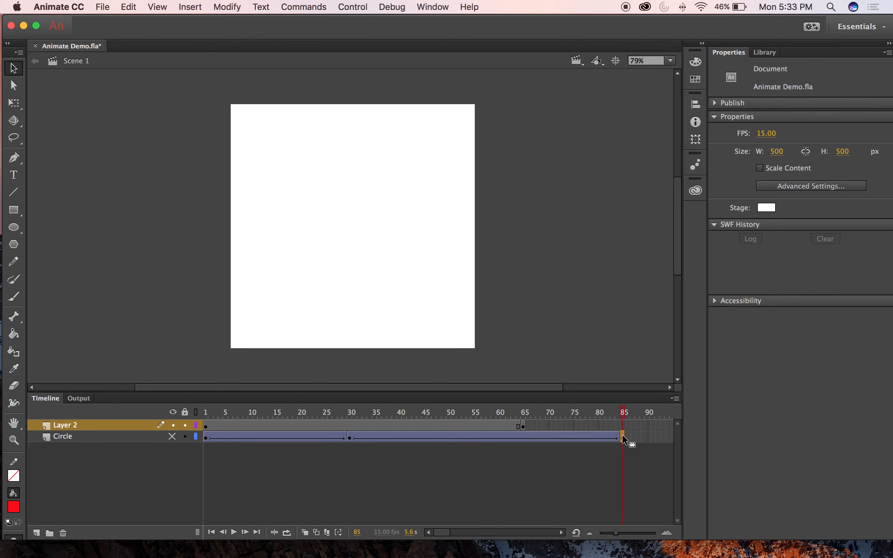
pyautogui.moveTo(526, 438); pyautogui.dragTo(623, 438)
pyautogui.click(524, 438)
pyautogui.rightClick(613, 436)
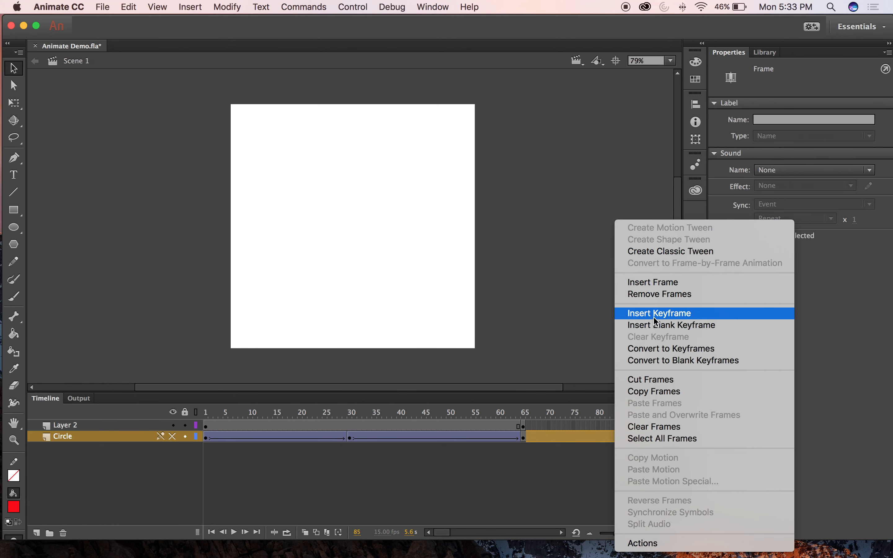
pyautogui.click(660, 294)
pyautogui.click(538, 364)
pyautogui.moveTo(526, 409)
pyautogui.mouseDown()
pyautogui.moveTo(518, 409)
pyautogui.moveTo(528, 408)
pyautogui.mouseUp()
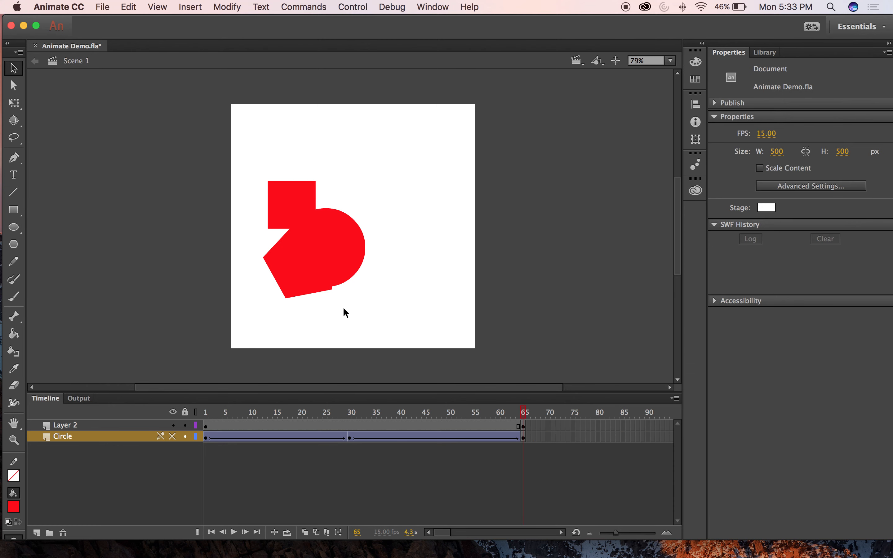
# - Create a shape tween between Layer 2's keyframes at frames 1 and 65 and play the animation from the start
pyautogui.click(433, 424)
pyautogui.moveTo(449, 412); pyautogui.dragTo(500, 410)
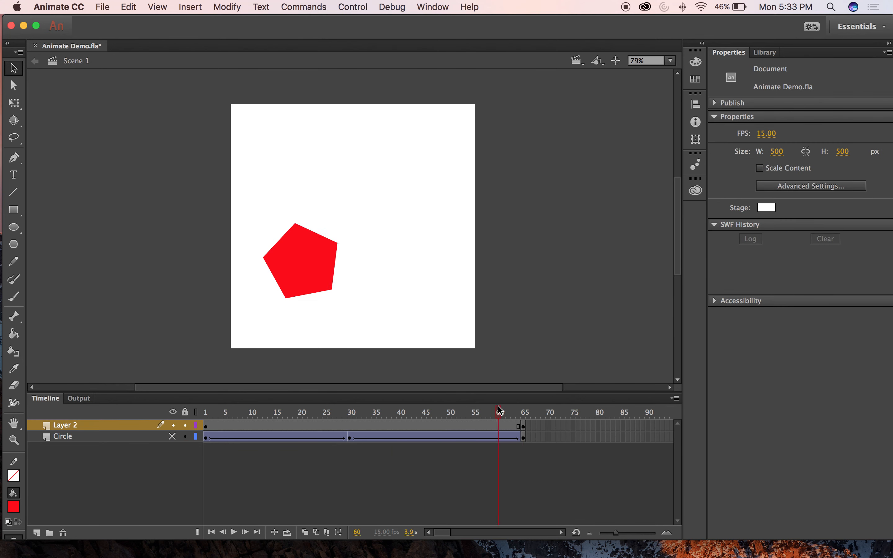
pyautogui.click(489, 425)
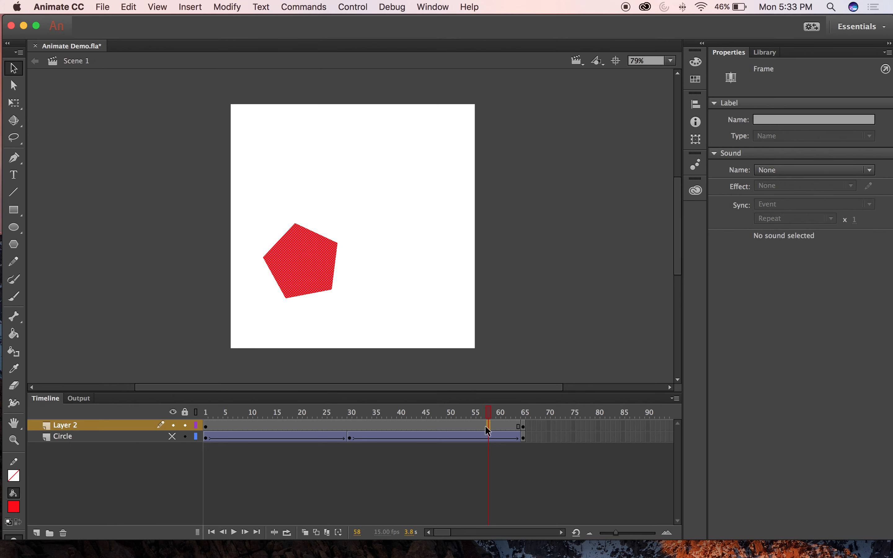
pyautogui.rightClick(485, 423)
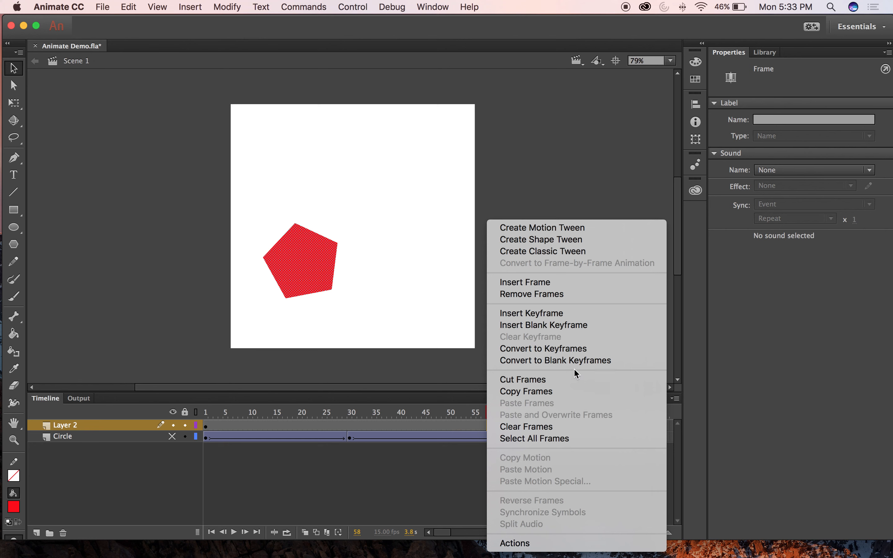
pyautogui.click(557, 245)
pyautogui.moveTo(496, 411); pyautogui.dragTo(169, 399)
pyautogui.press('Return')
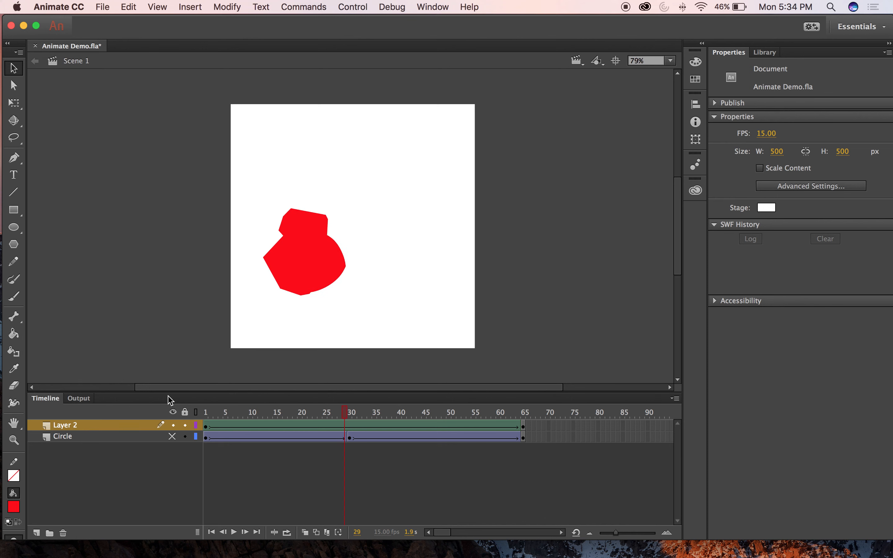
# - Shorten Layer 2's shape tween by moving its last keyframe to frame 30
pyautogui.click(524, 427)
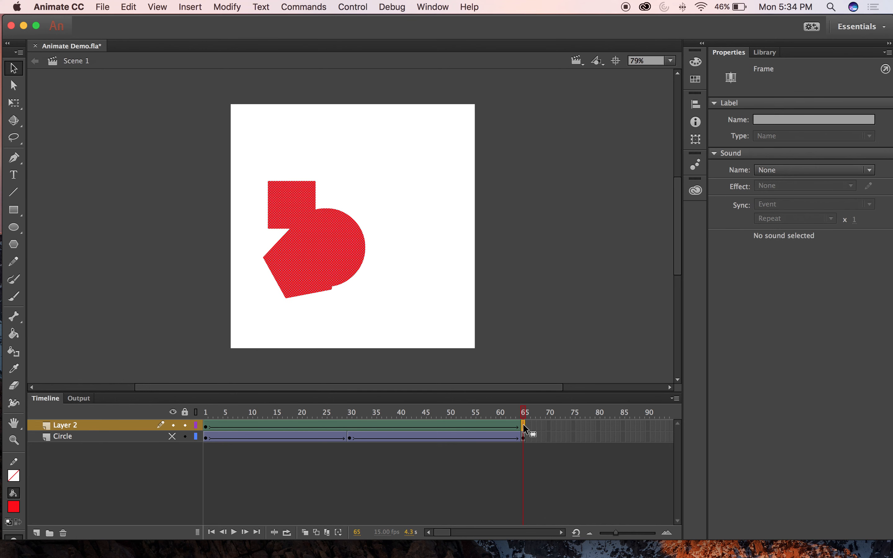
pyautogui.click(349, 427)
pyautogui.press('F7')
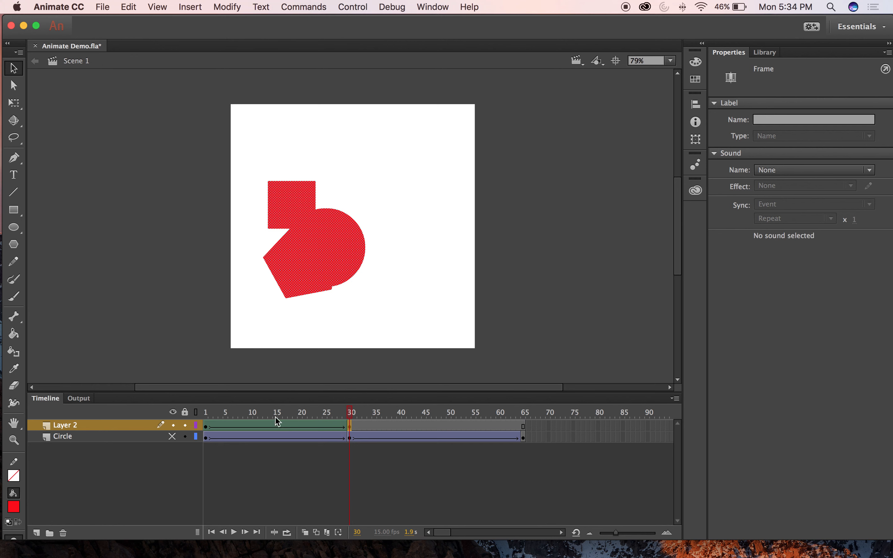
# - Remove frames 31 through 65 from both Layer 2 and the Circle layer
pyautogui.click(211, 412)
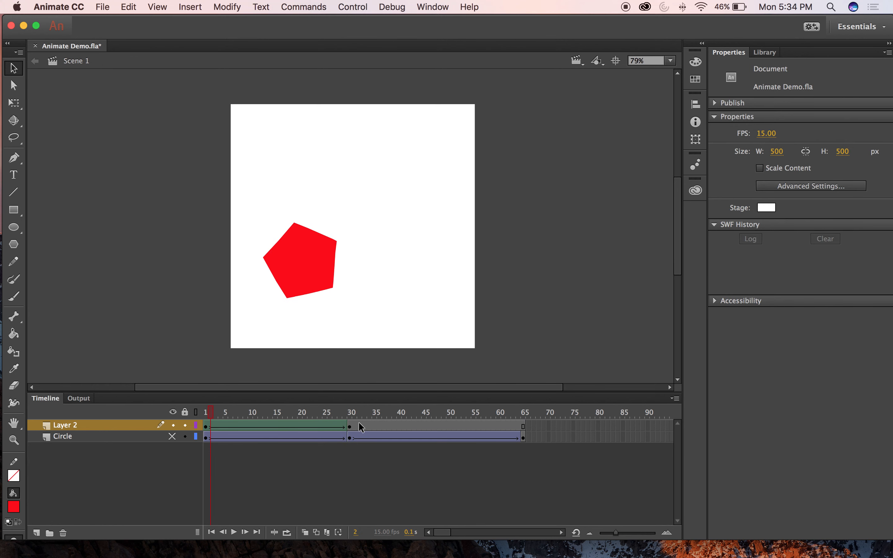
pyautogui.click(355, 425)
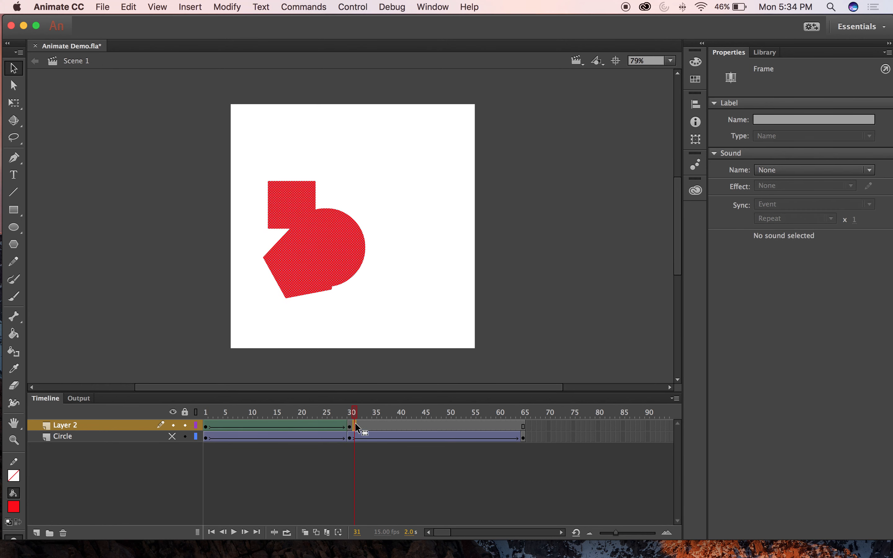
pyautogui.keyDown('shift'); pyautogui.click(522, 437); pyautogui.keyUp('shift')
pyautogui.rightClick(513, 435)
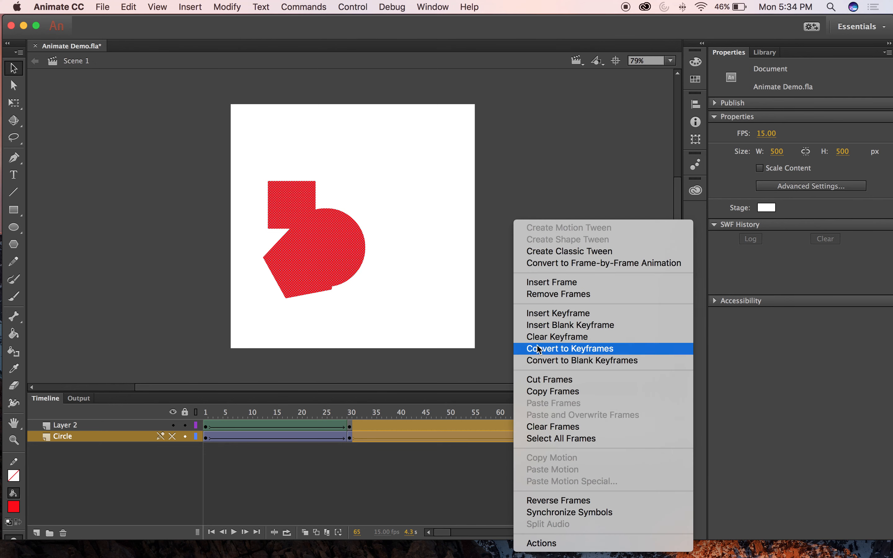
pyautogui.click(547, 294)
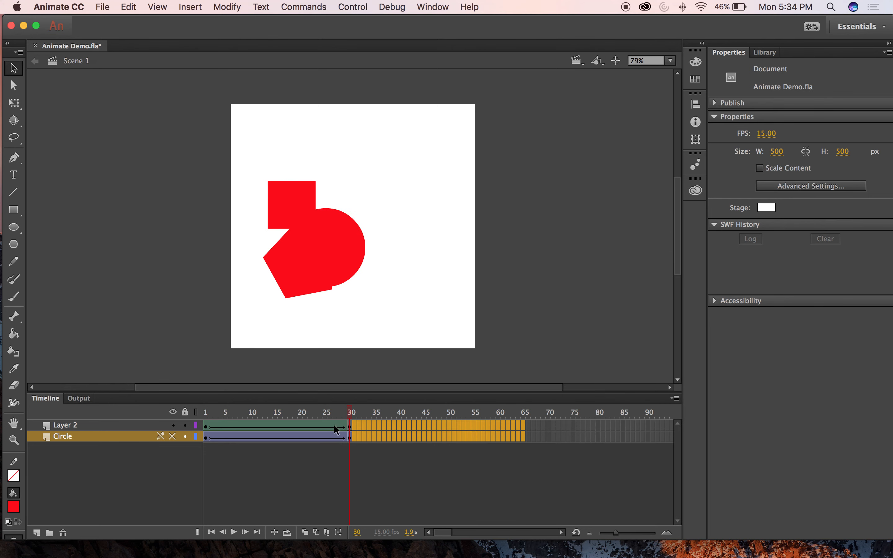
pyautogui.click(349, 437)
# - Play the shortened shape tween several times from the start to examine how the pentagon morphs
pyautogui.click(212, 412)
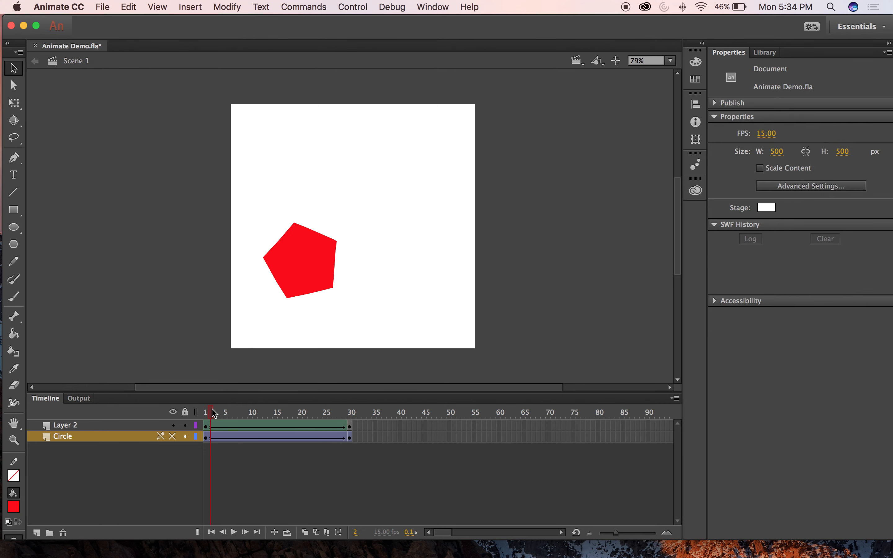
pyautogui.press('Return')
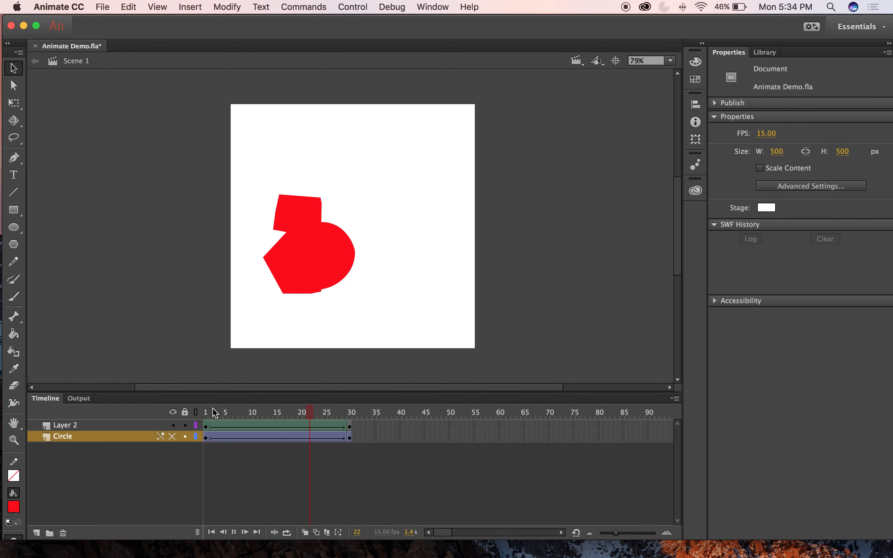
pyautogui.click(208, 414)
pyautogui.press('Return')
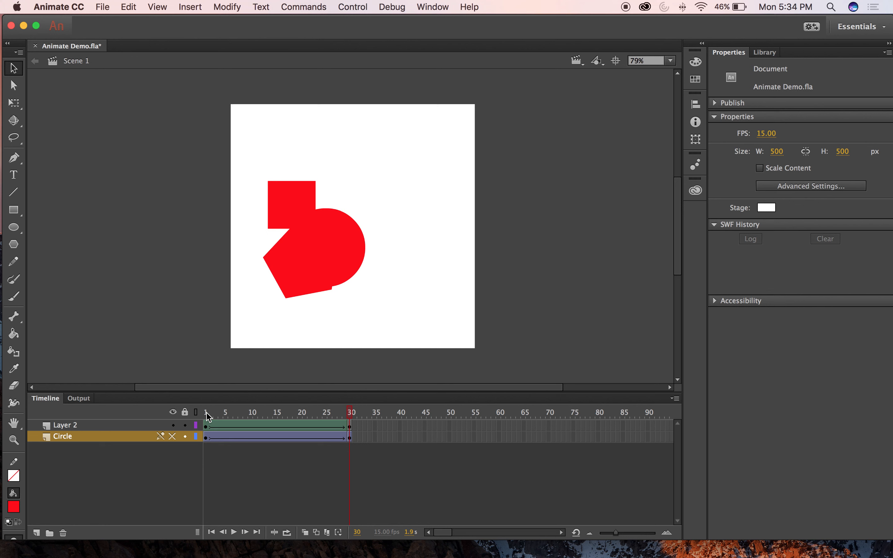
pyautogui.press('Return')
pyautogui.press('Return')
pyautogui.press('Return')
pyautogui.press('Return')
pyautogui.press('Return')
pyautogui.press('Return')
# - Change the merged shape's fill at frame 30 to bright green and play the tween from near the start
pyautogui.click(300, 237)
pyautogui.click(385, 221)
pyautogui.click(334, 243)
pyautogui.click(444, 161)
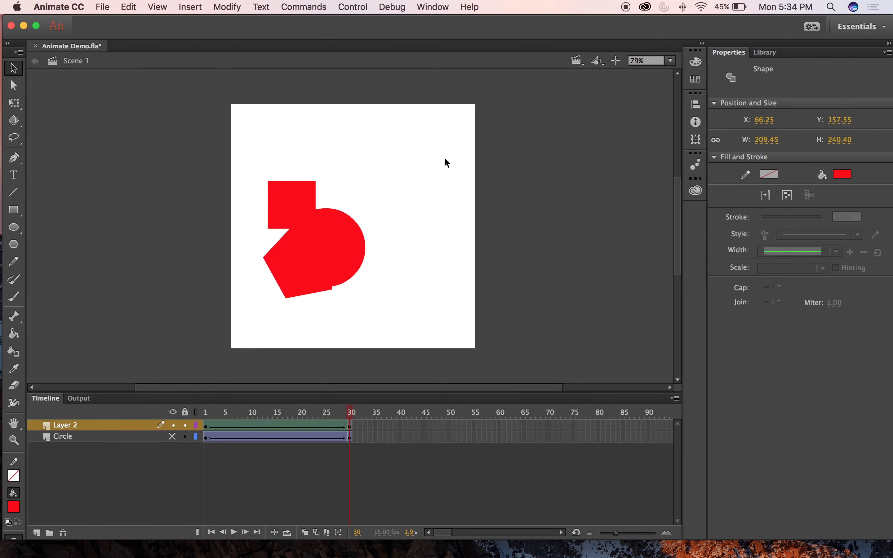
pyautogui.click(300, 205)
pyautogui.click(839, 174)
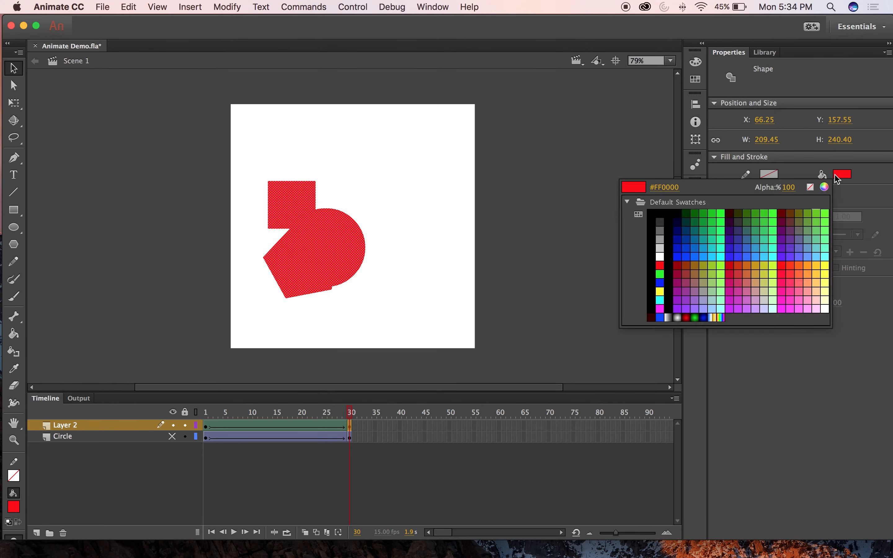
pyautogui.click(720, 213)
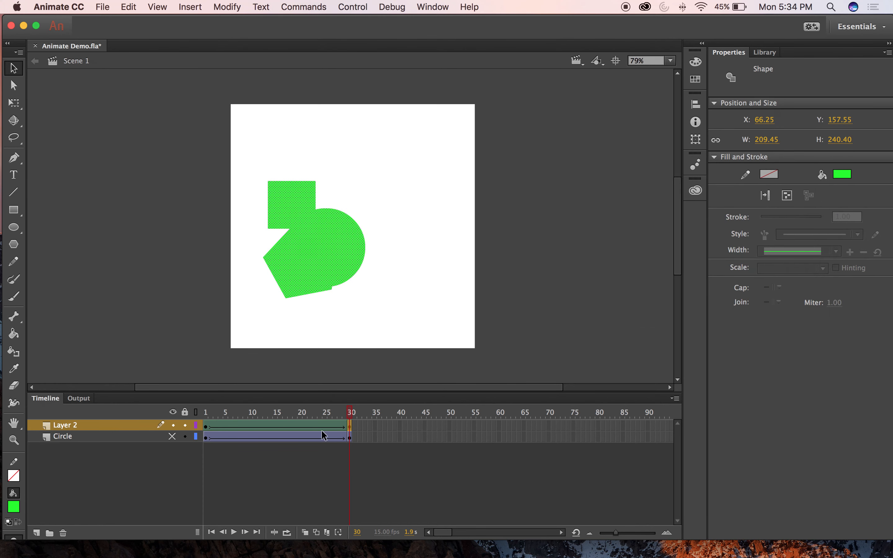
pyautogui.click(218, 411)
pyautogui.press('Return')
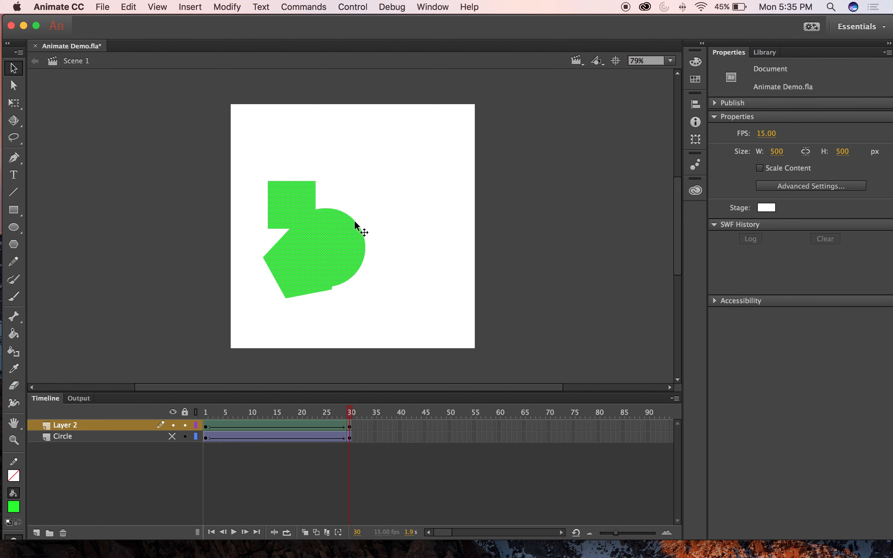
# - Change the pentagon's fill at Layer 2's frame 1 to blue and play the shape tween
pyautogui.click(466, 204)
pyautogui.click(206, 422)
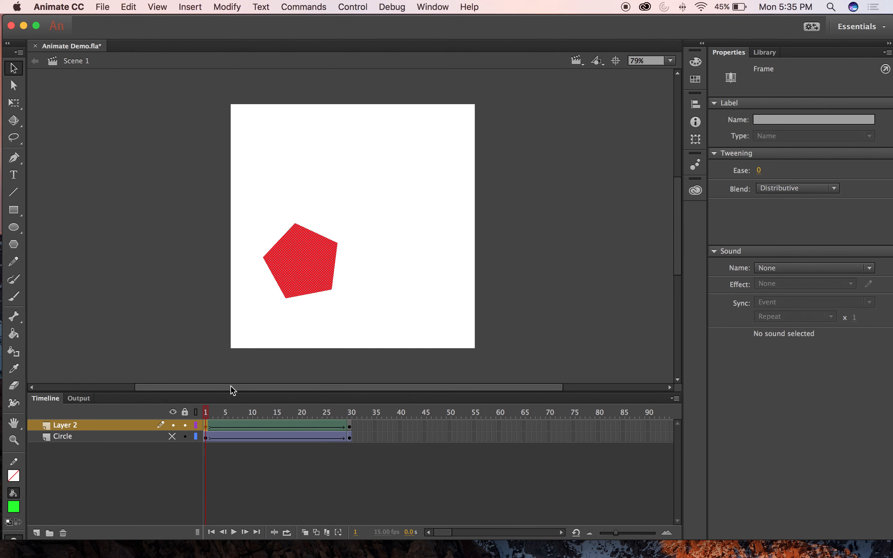
pyautogui.click(306, 246)
pyautogui.click(842, 174)
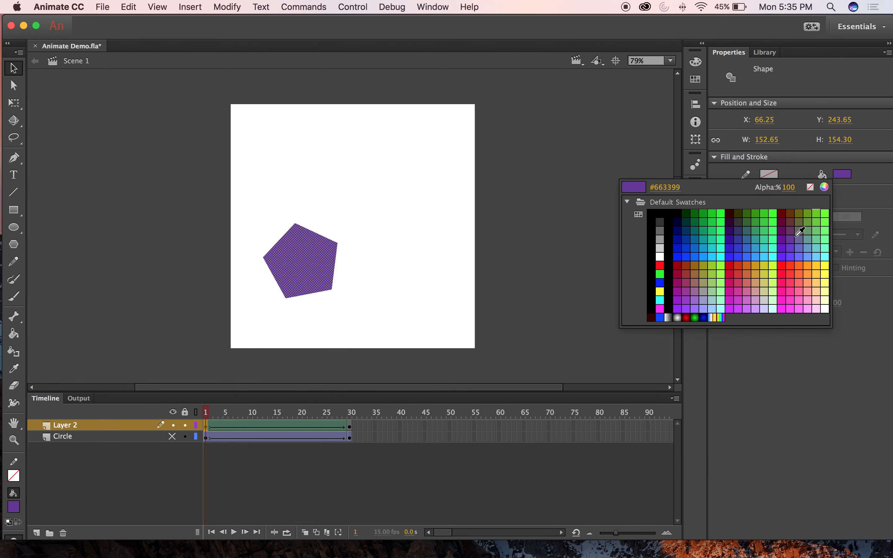
pyautogui.click(738, 254)
pyautogui.press('Return')
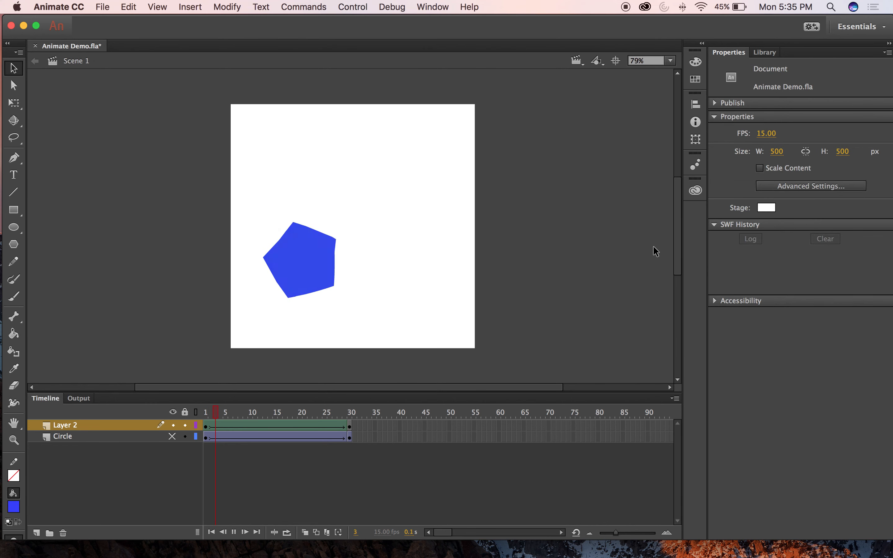